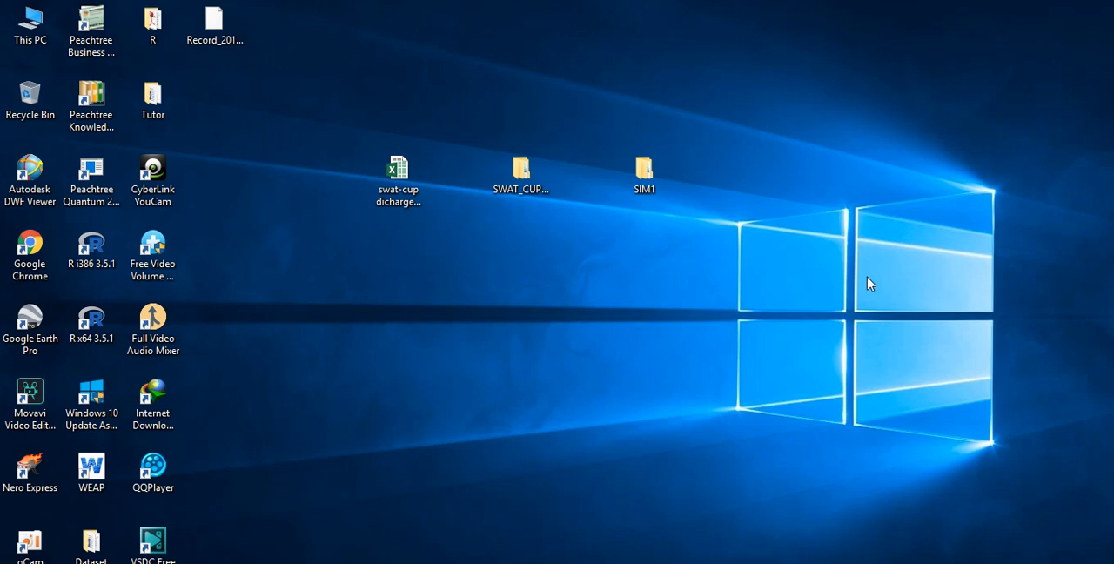
# - Run SwatCupSetup_5.1.6.2.exe from the SWAT_CUP_setup_Oct2018_5.1.6.2 desktop folder as administrator and minimize the folder window
pyautogui.click(523, 180)
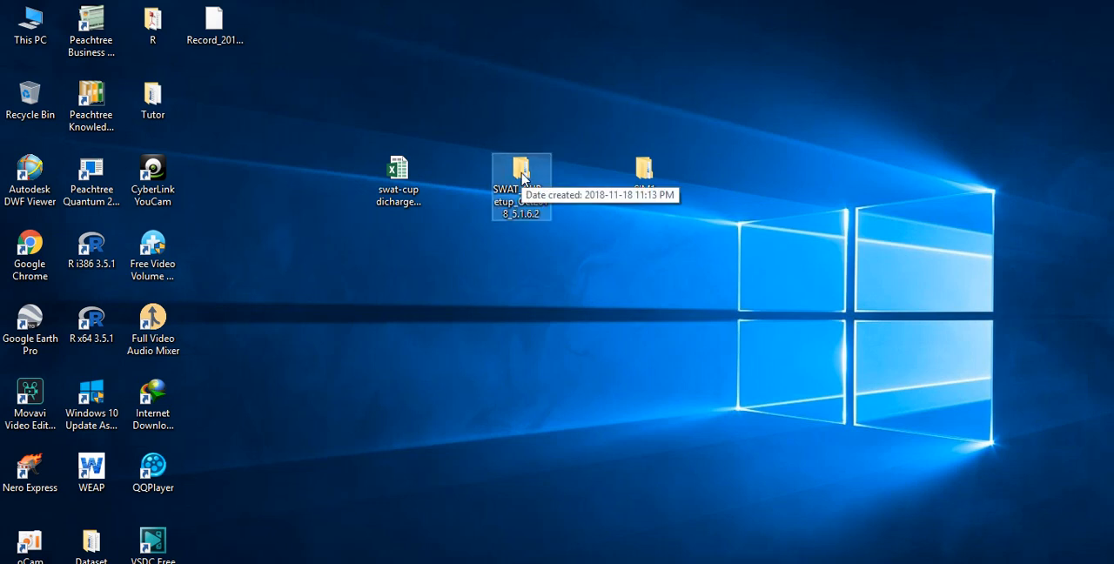
pyautogui.click(567, 279)
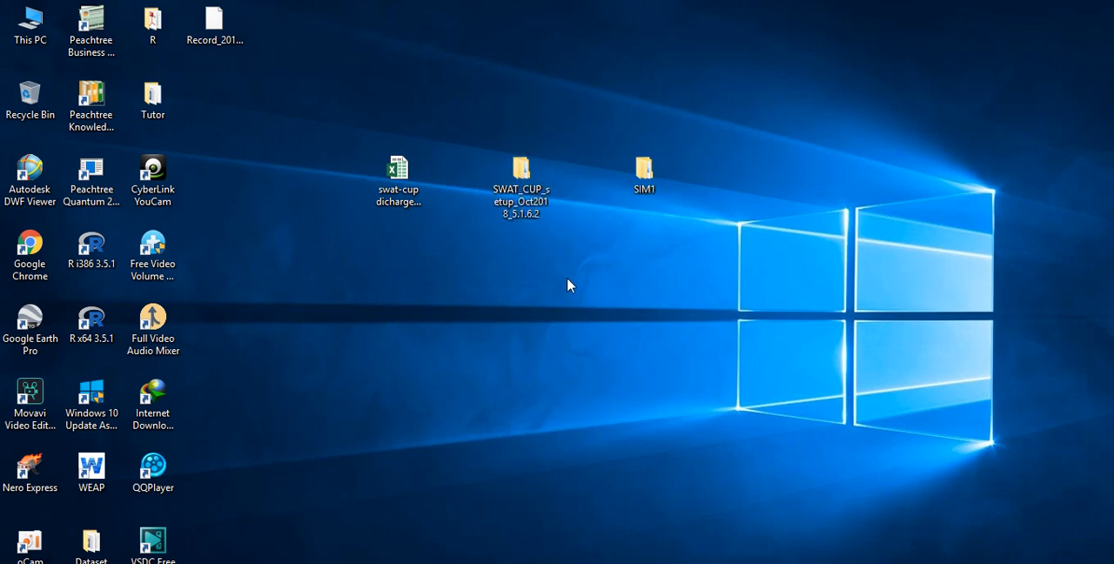
pyautogui.doubleClick(521, 172)
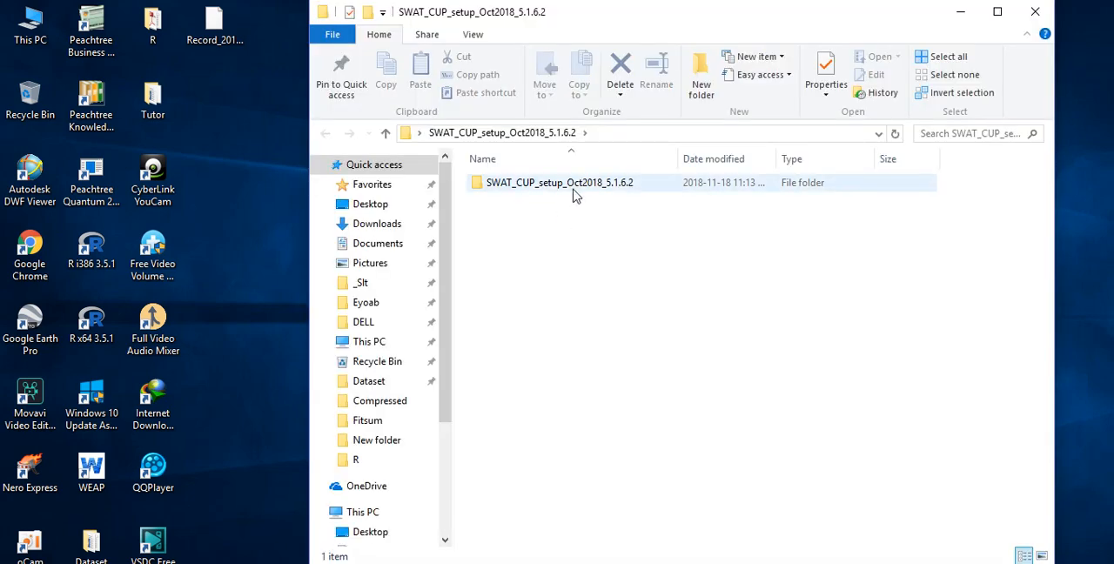
pyautogui.doubleClick(573, 186)
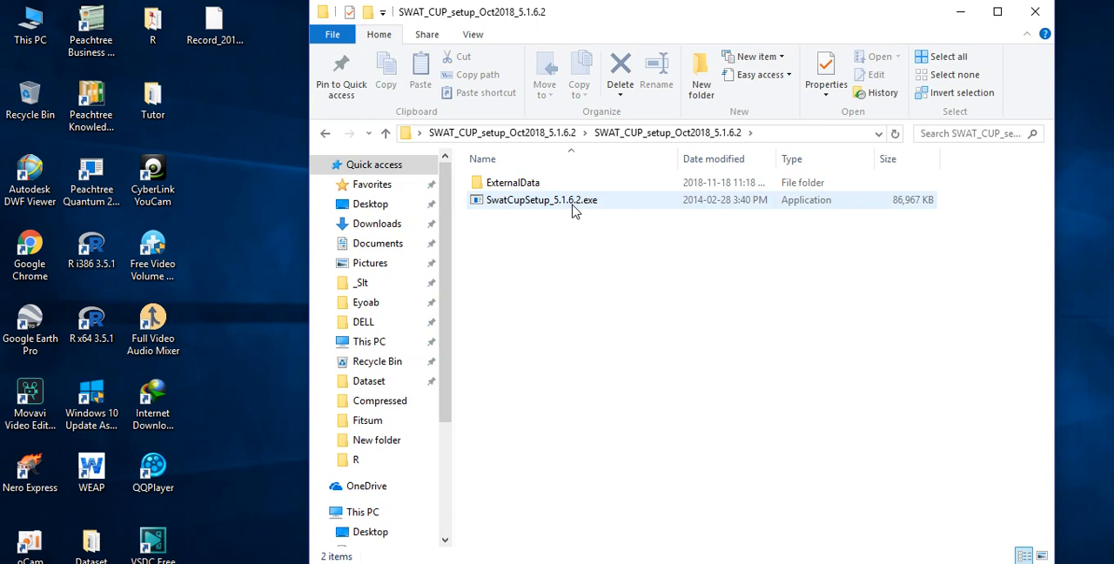
pyautogui.click(574, 202)
pyautogui.rightClick(571, 209)
pyautogui.rightClick(557, 203)
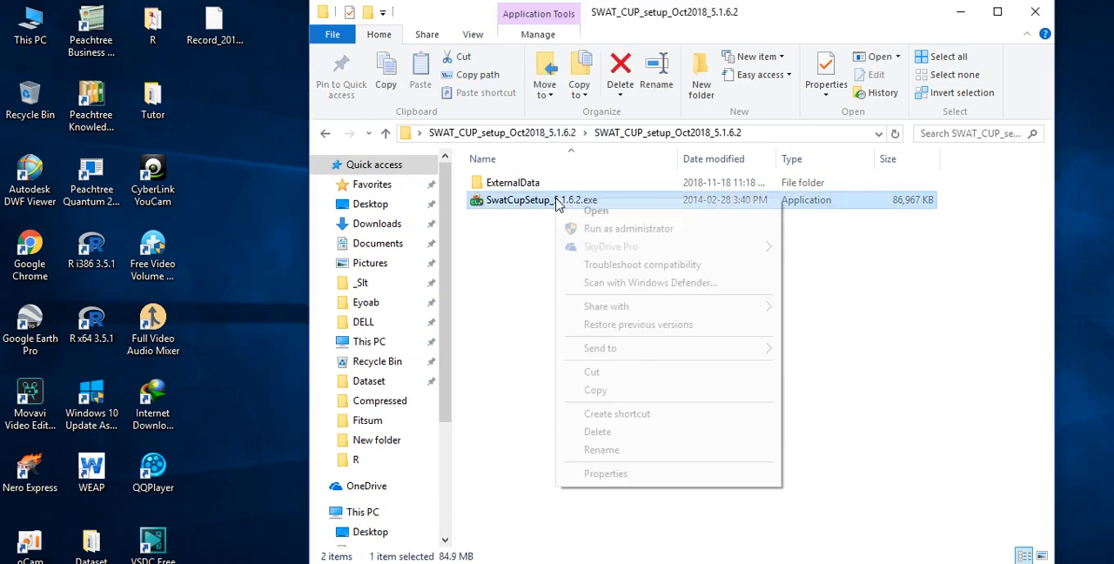
pyautogui.click(615, 229)
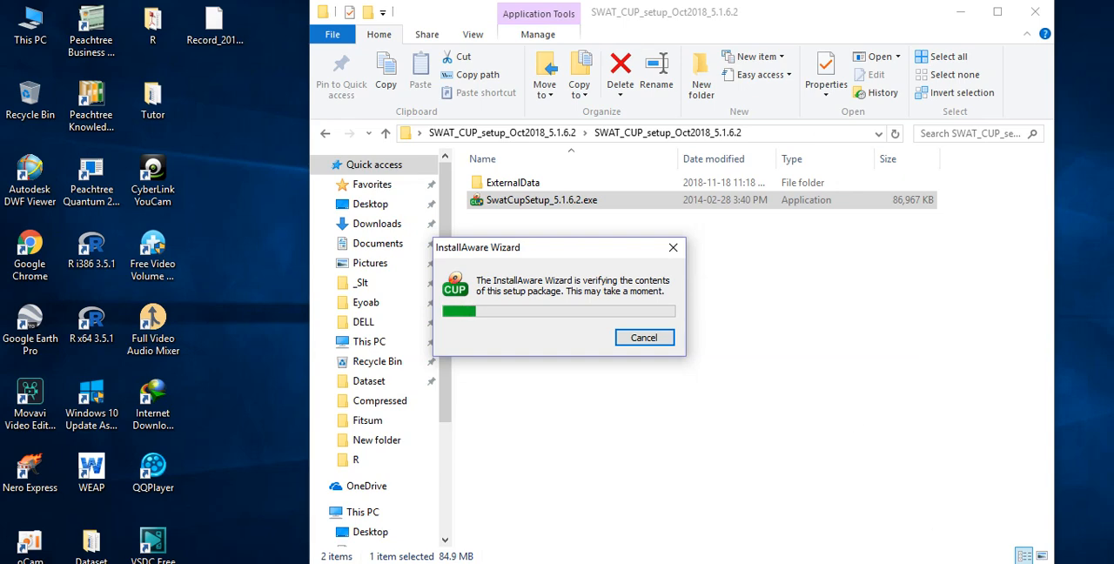
pyautogui.click(960, 11)
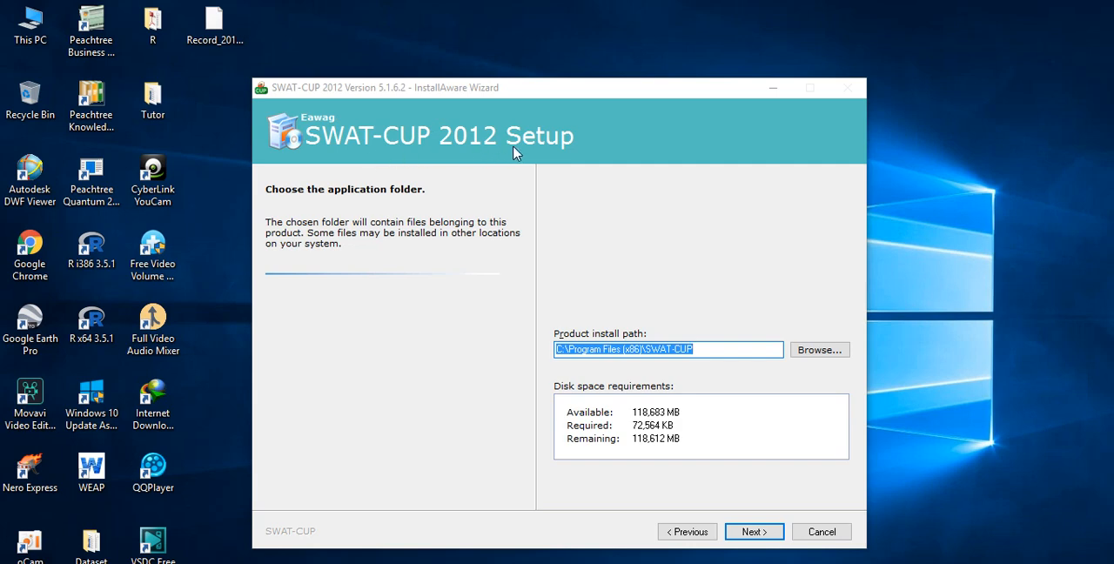
# - Install SWAT-CUP 2012 in the default program folder with the SWAT-CUP Start Menu group for all users, and launch it on finishing
pyautogui.click(769, 531)
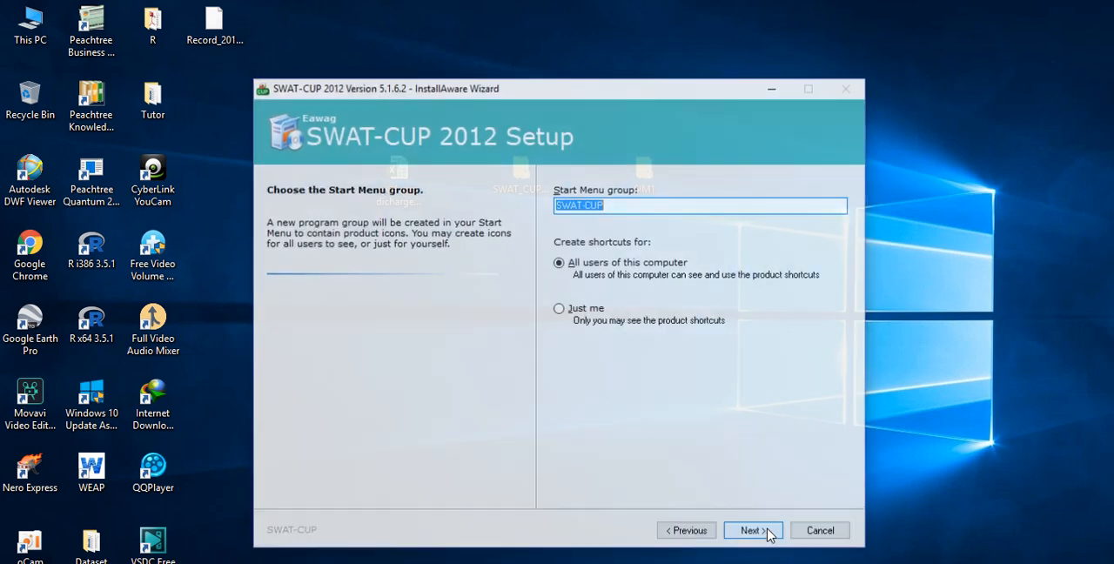
pyautogui.click(753, 532)
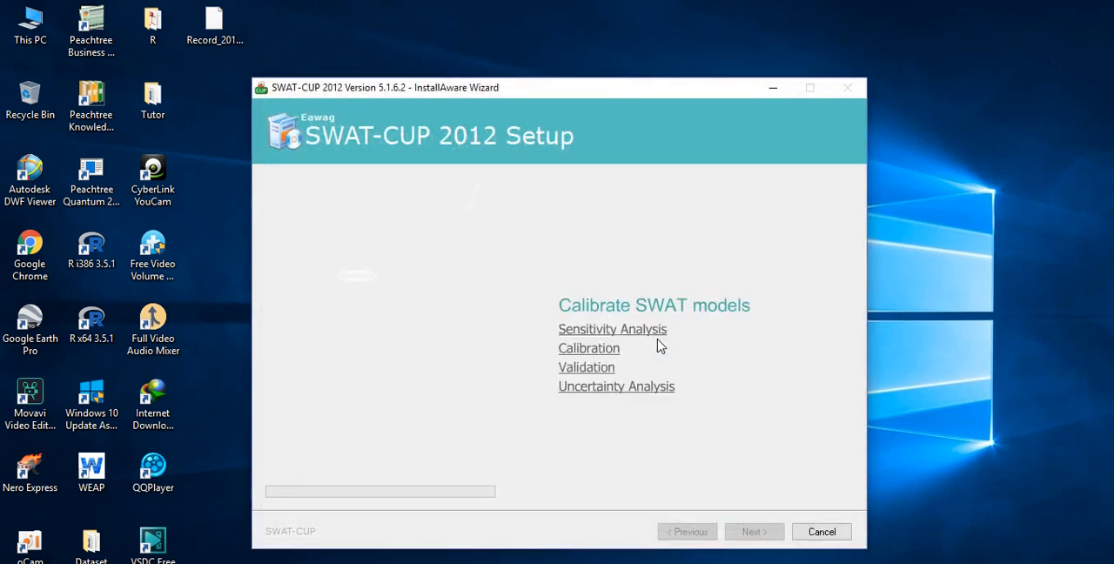
pyautogui.moveTo(597, 91); pyautogui.dragTo(626, 33)
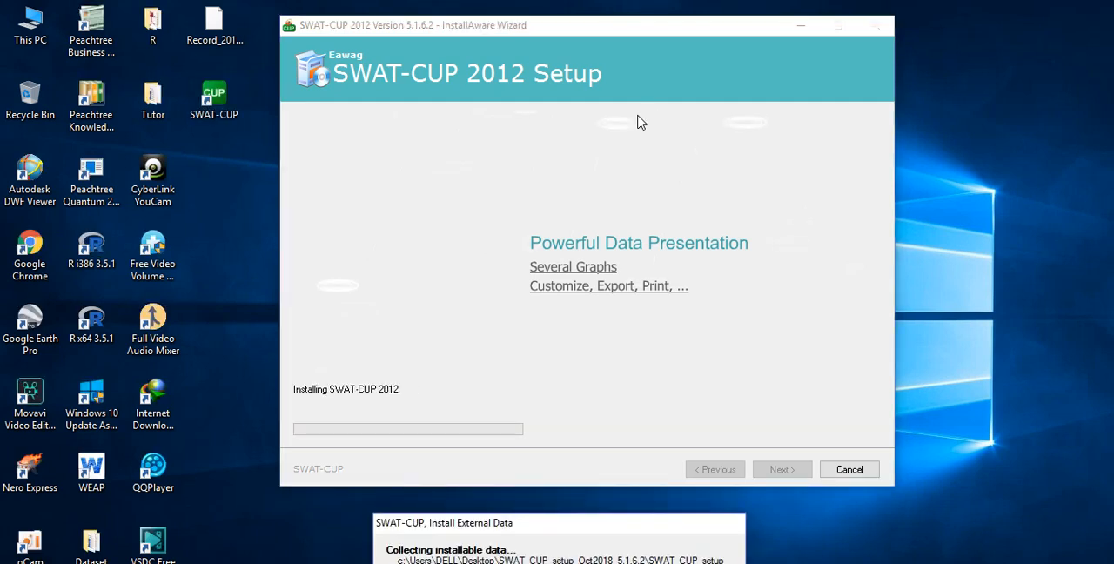
pyautogui.moveTo(601, 526); pyautogui.dragTo(644, 143)
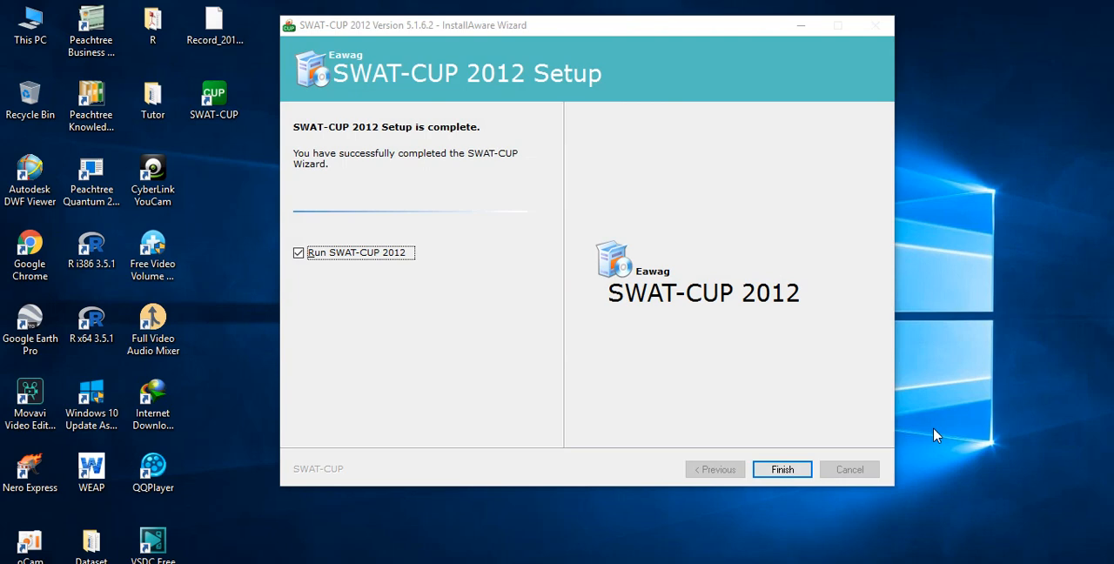
pyautogui.click(780, 469)
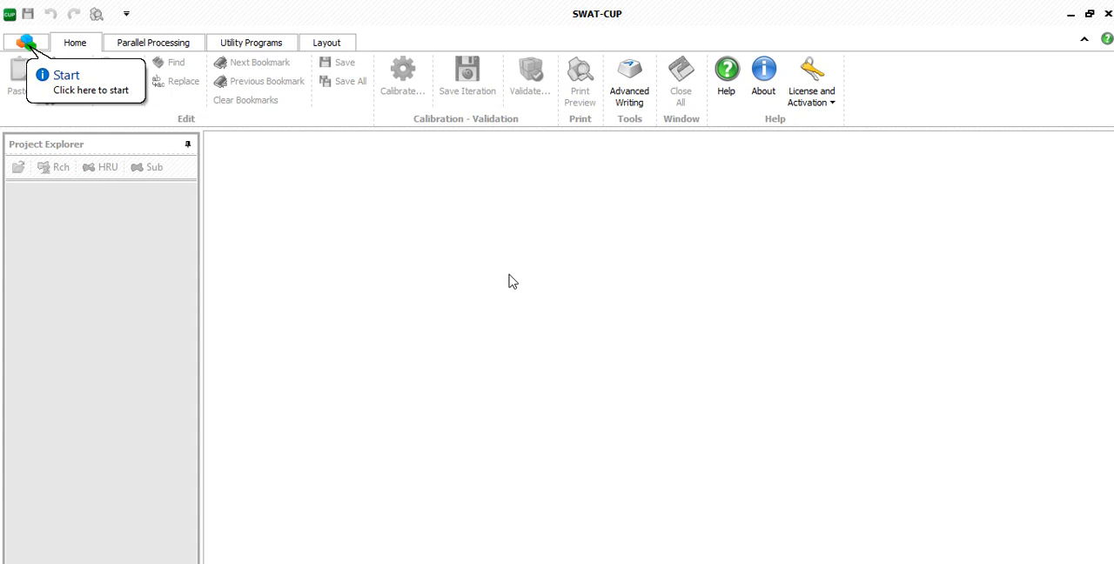
# - Start a new project and import the TxtInOut folder from SIM1 on the Desktop as its data source
pyautogui.click(25, 45)
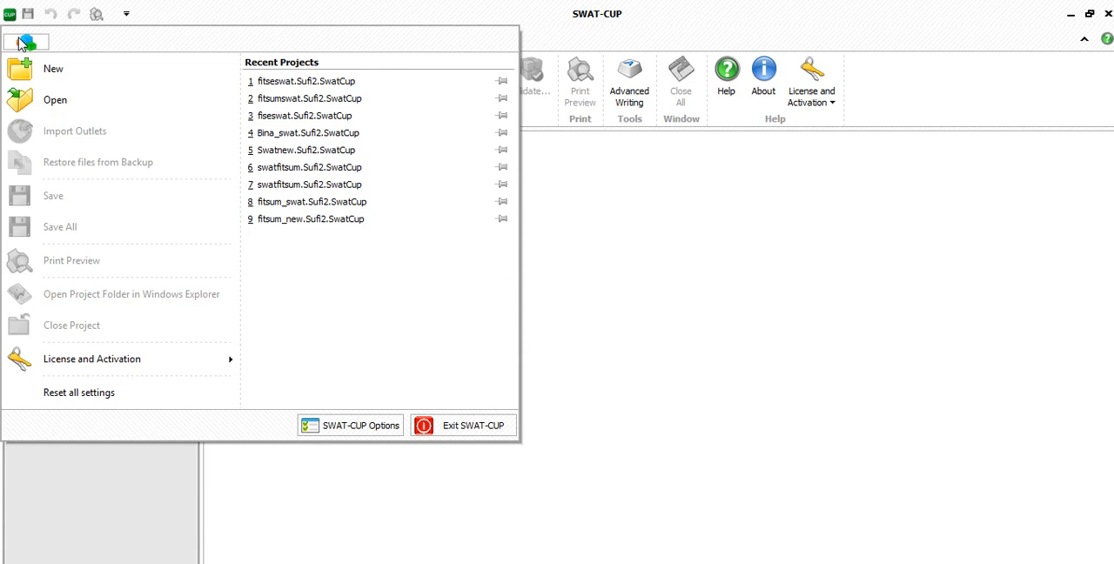
pyautogui.click(26, 69)
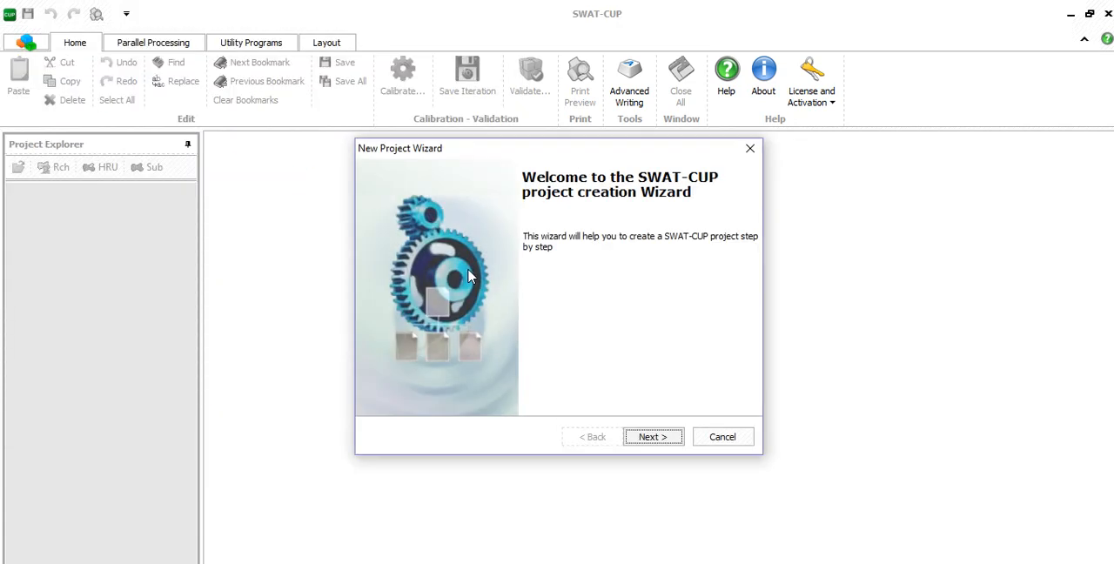
pyautogui.click(660, 441)
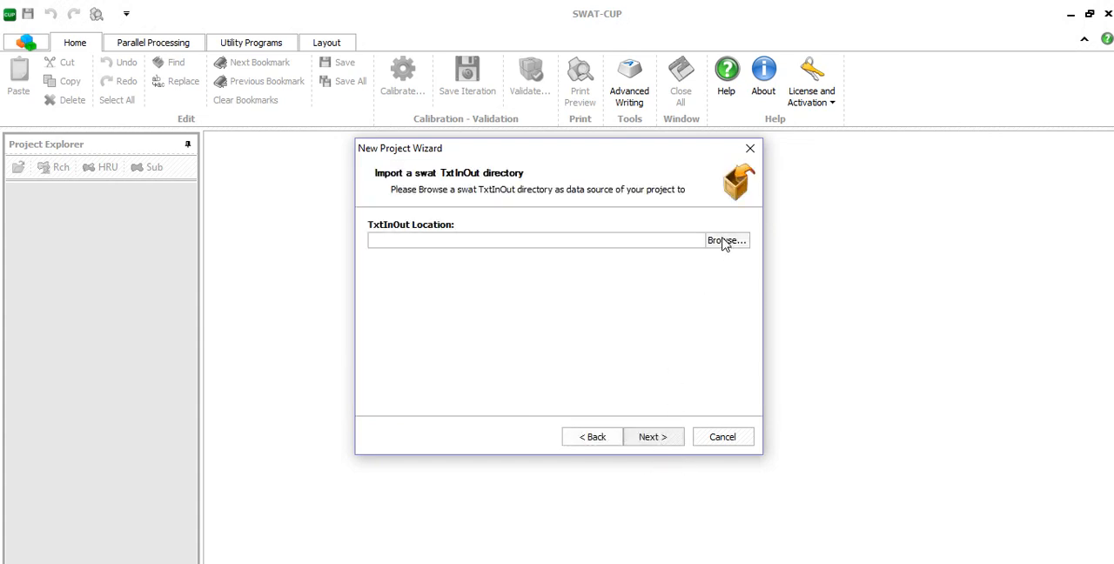
pyautogui.click(723, 240)
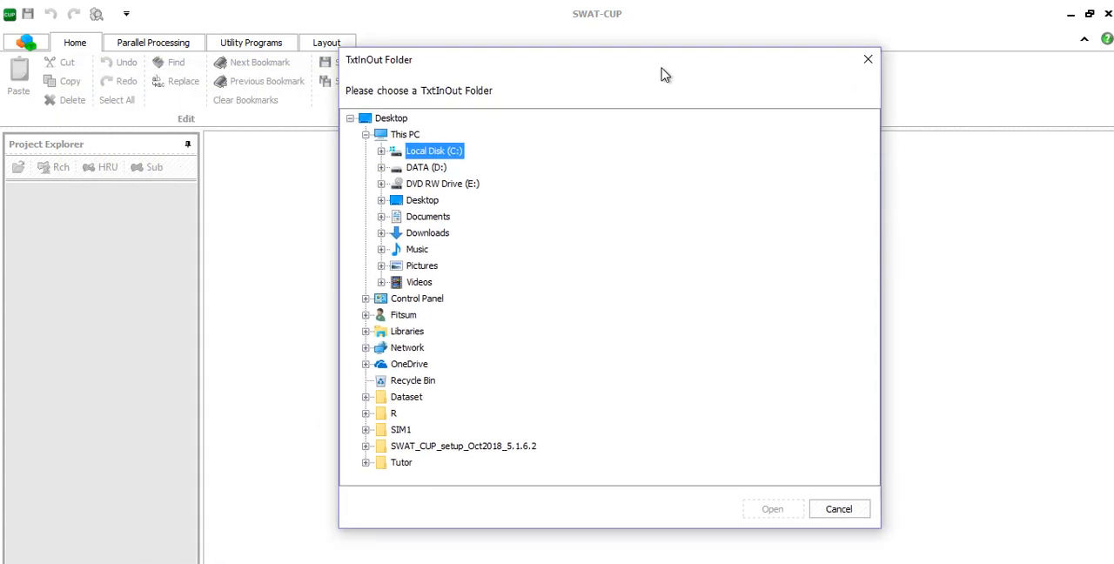
pyautogui.click(364, 193)
pyautogui.click(379, 242)
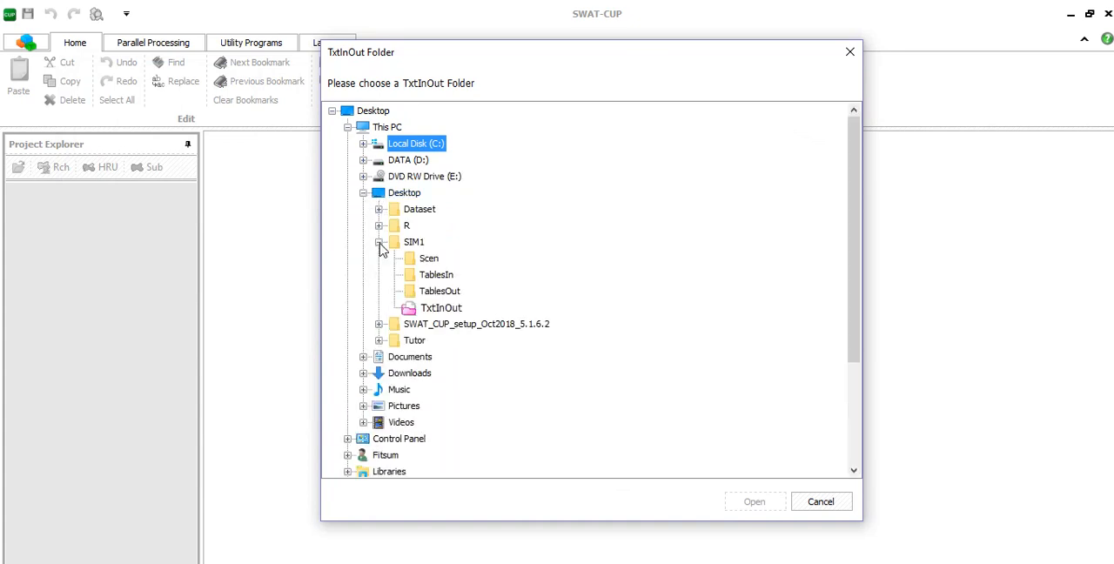
pyautogui.click(442, 309)
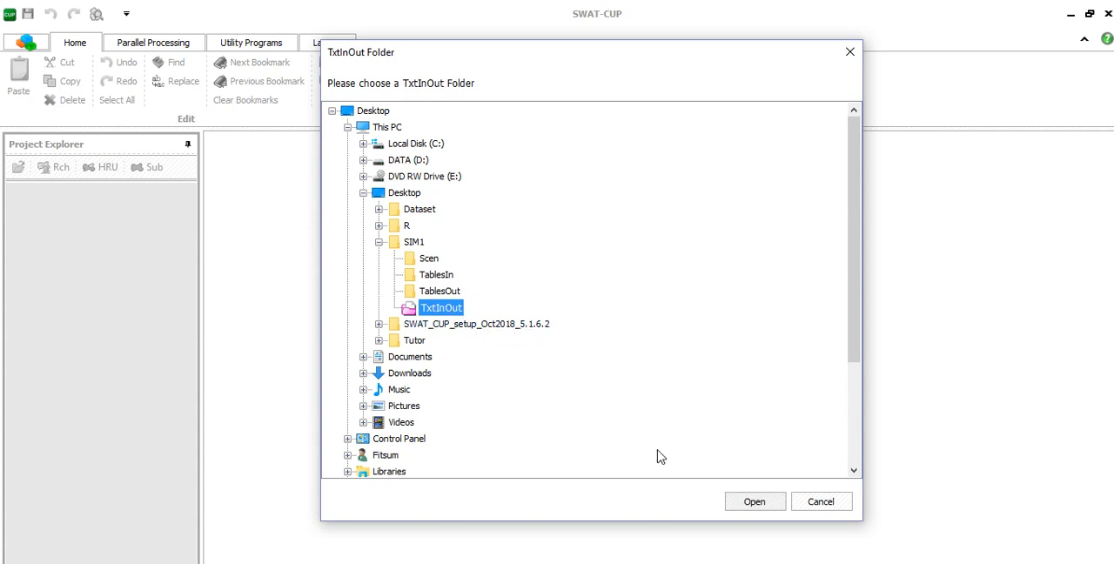
pyautogui.click(770, 507)
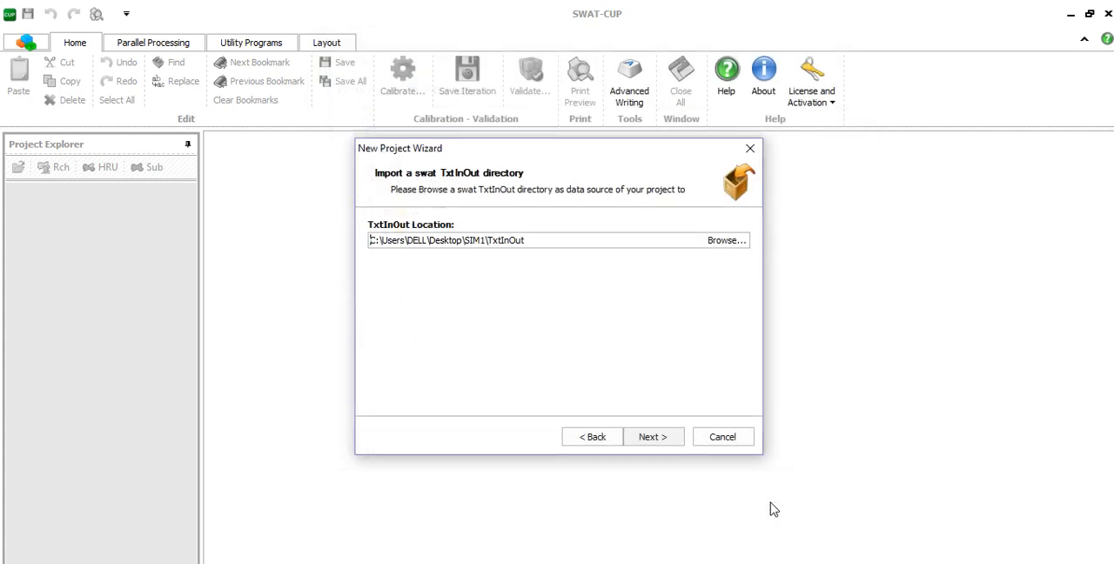
pyautogui.click(653, 438)
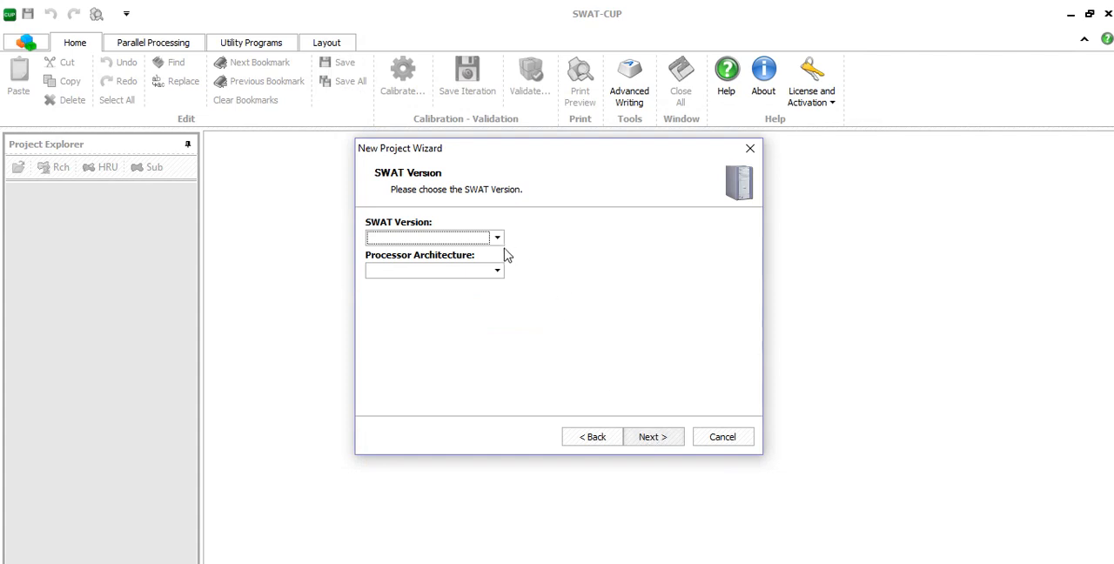
# - Set the project's SWAT version to 2012 and the processor architecture to 64-bit
pyautogui.click(500, 240)
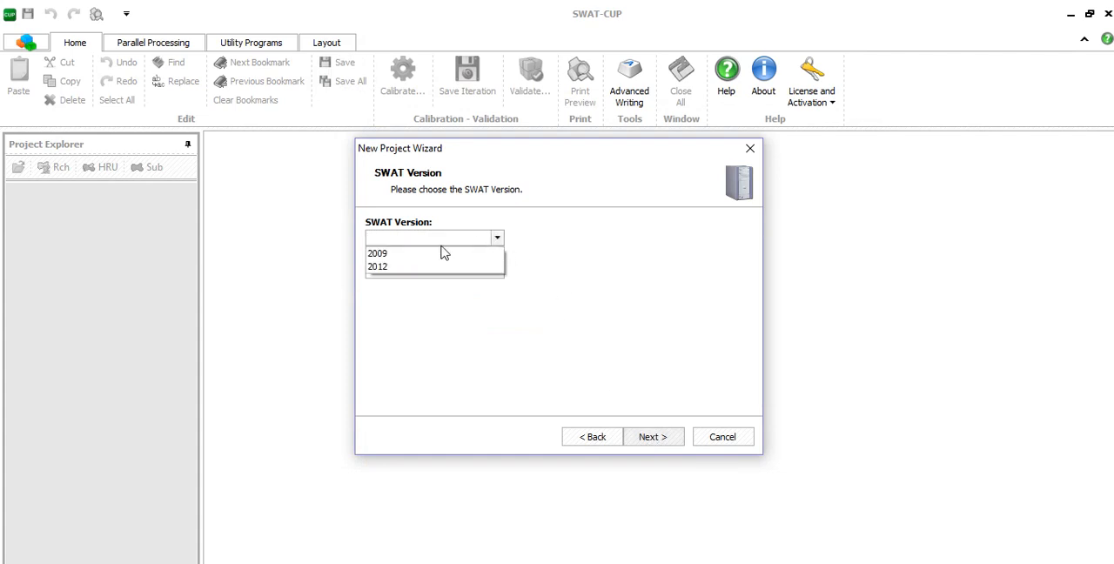
pyautogui.click(381, 267)
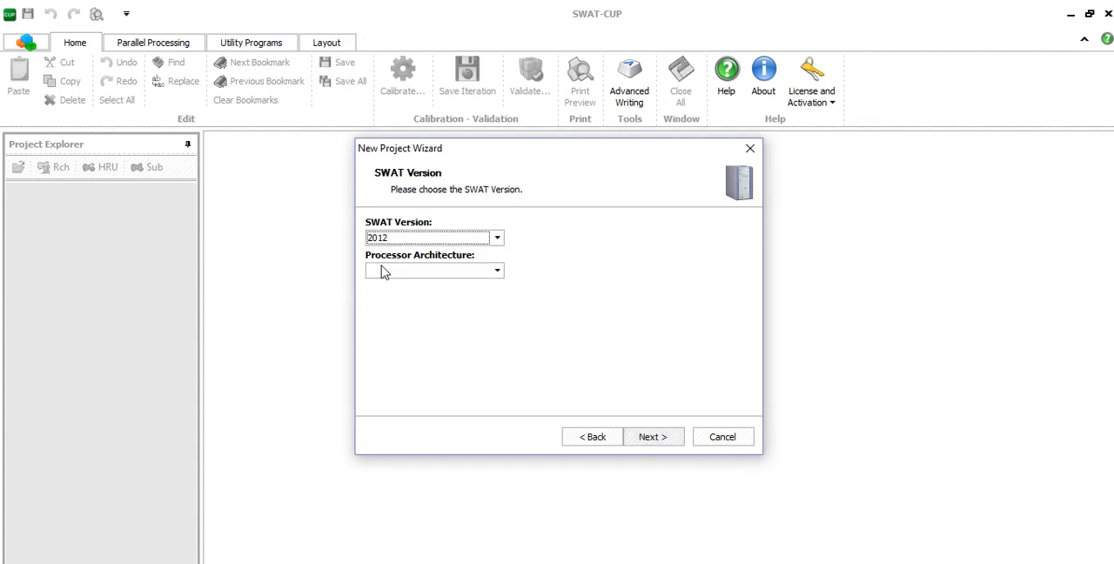
pyautogui.click(499, 272)
pyautogui.click(397, 300)
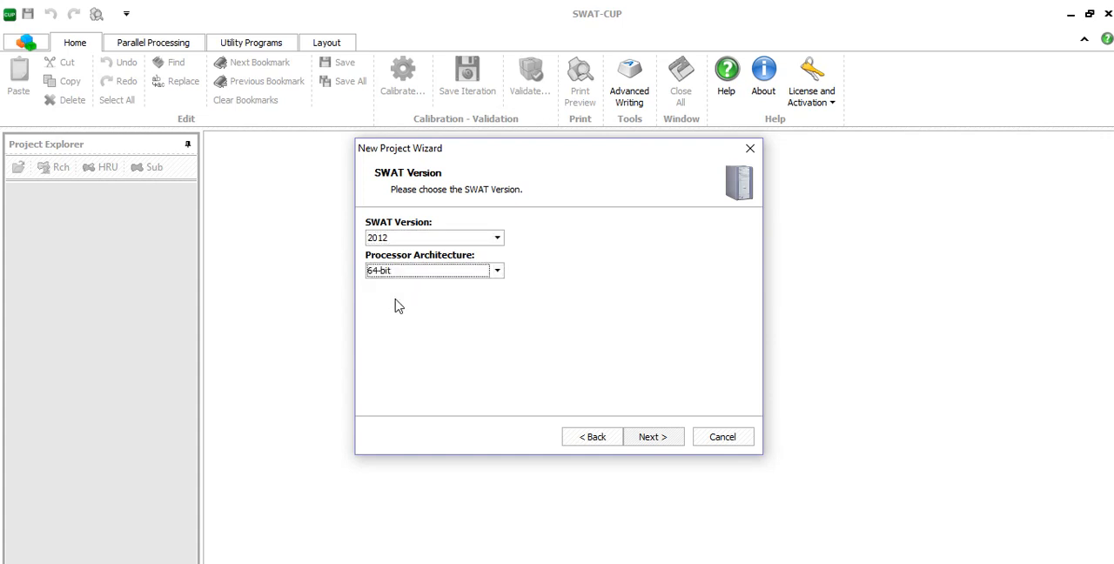
pyautogui.click(652, 437)
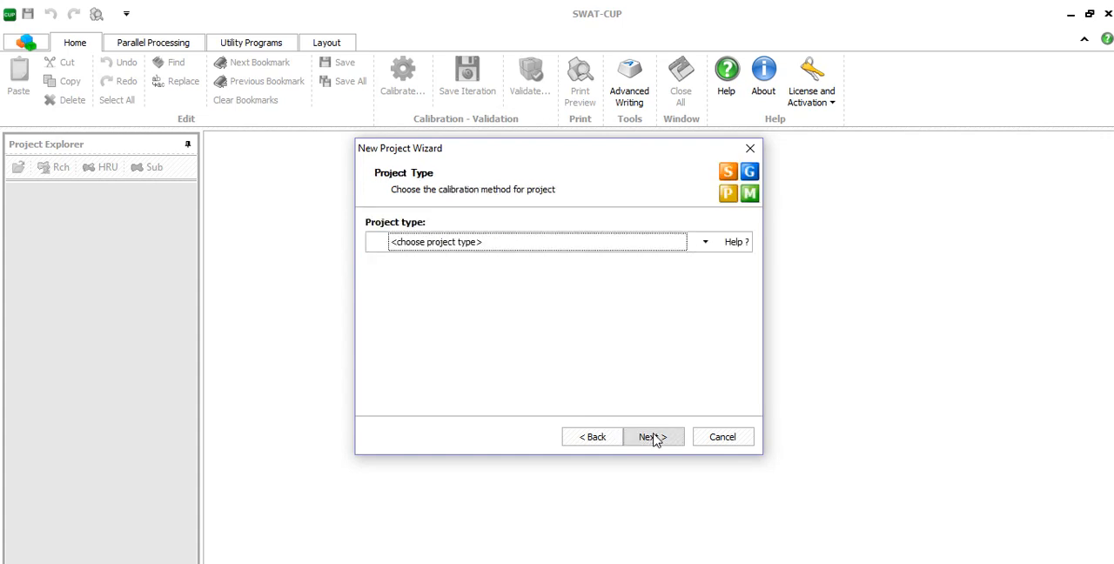
# - Choose Sufi2 as the project's calibration method
pyautogui.click(705, 242)
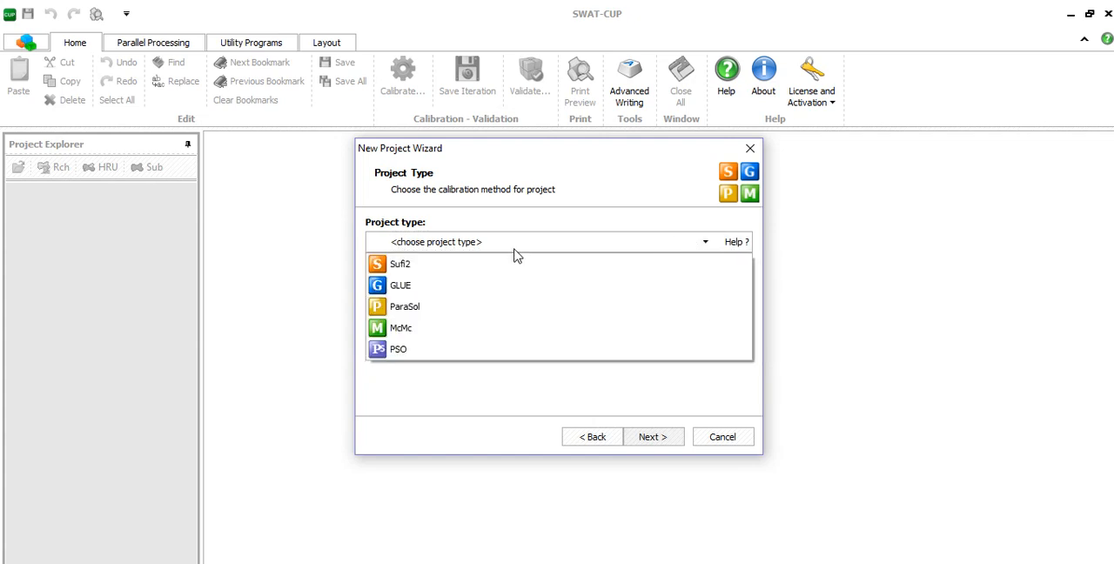
pyautogui.click(446, 266)
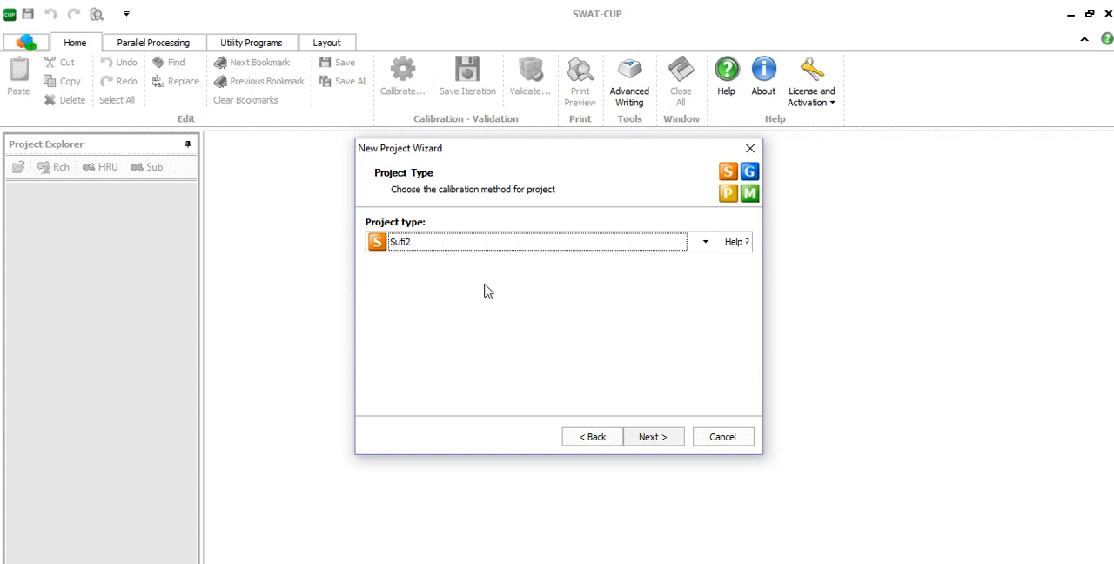
pyautogui.click(660, 439)
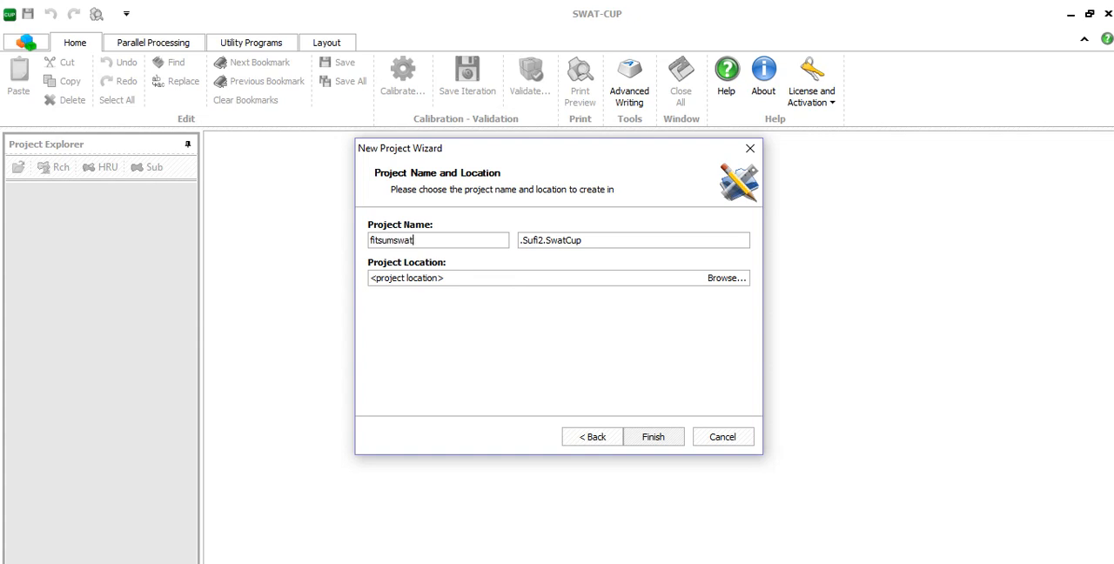
# - Set the Desktop as the project location and create the project
pyautogui.click(720, 281)
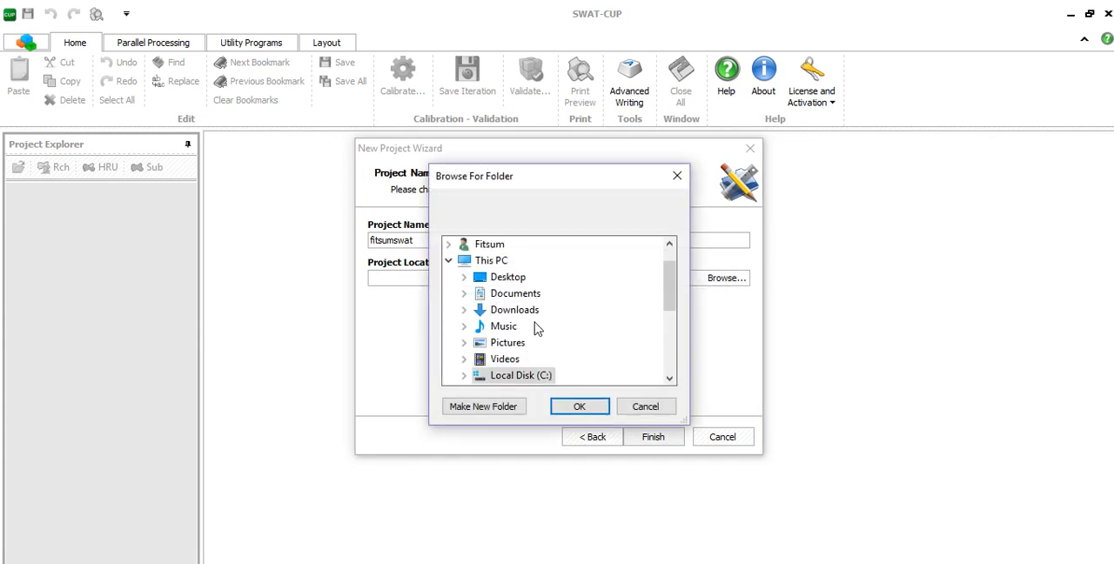
pyautogui.click(506, 279)
pyautogui.click(582, 411)
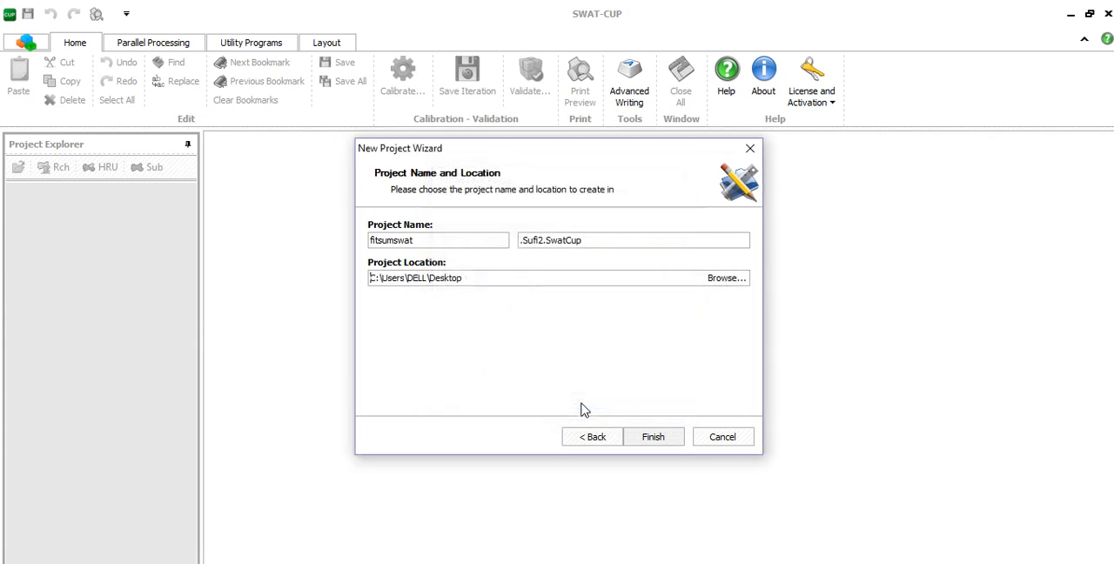
pyautogui.click(650, 438)
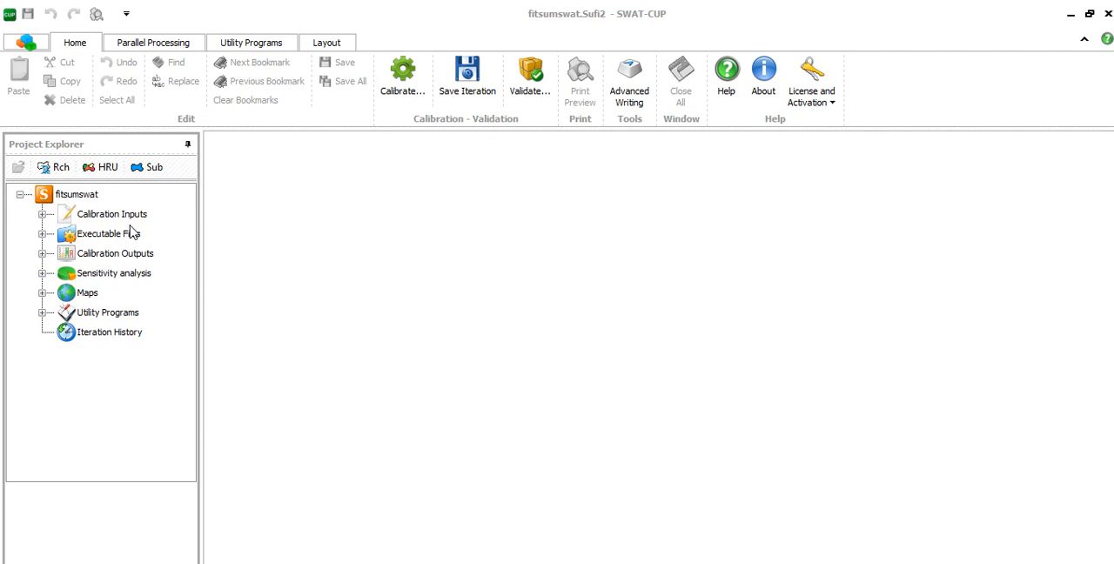
# - Open Par_inf.txt from the calibration inputs and set the number of simulations to 5
pyautogui.click(42, 214)
pyautogui.click(118, 234)
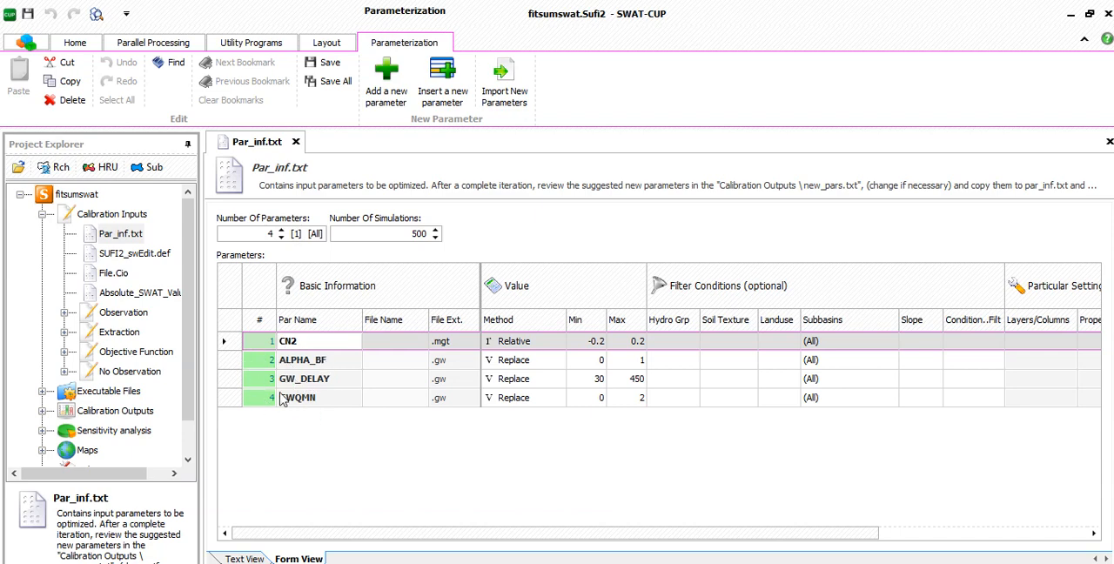
pyautogui.doubleClick(407, 234)
pyautogui.write('5')
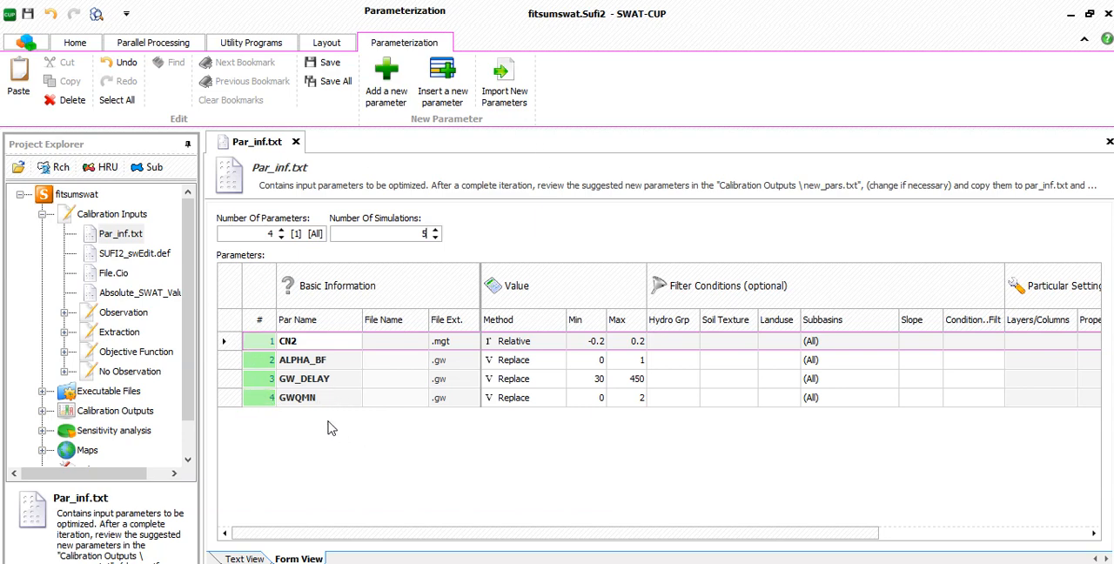
# - Browse the SWAT parameters available for adding to Par_inf.txt, and close the parameter browser without adding one
pyautogui.click(384, 83)
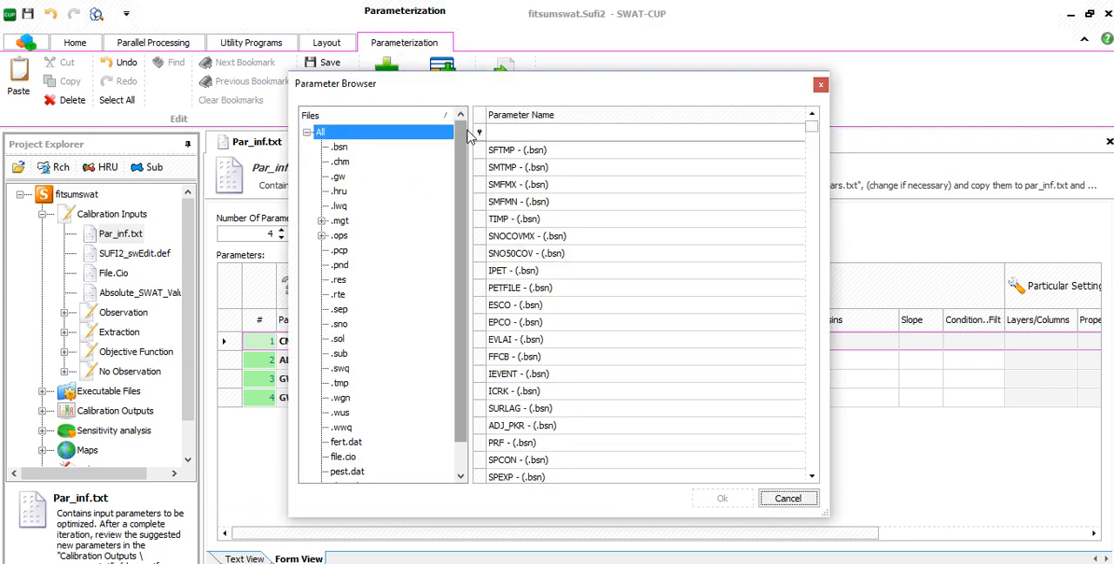
pyautogui.scroll(-3, 535, 348)
pyautogui.scroll(2, 547, 373)
pyautogui.scroll(-10, 547, 372)
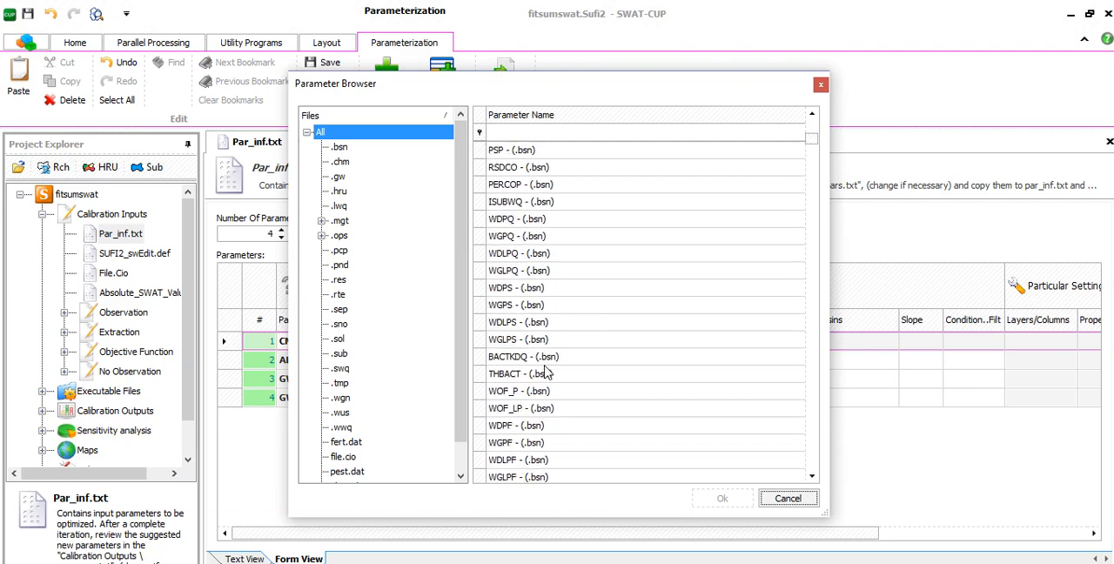
pyautogui.scroll(-7, 547, 372)
pyautogui.scroll(10, 544, 365)
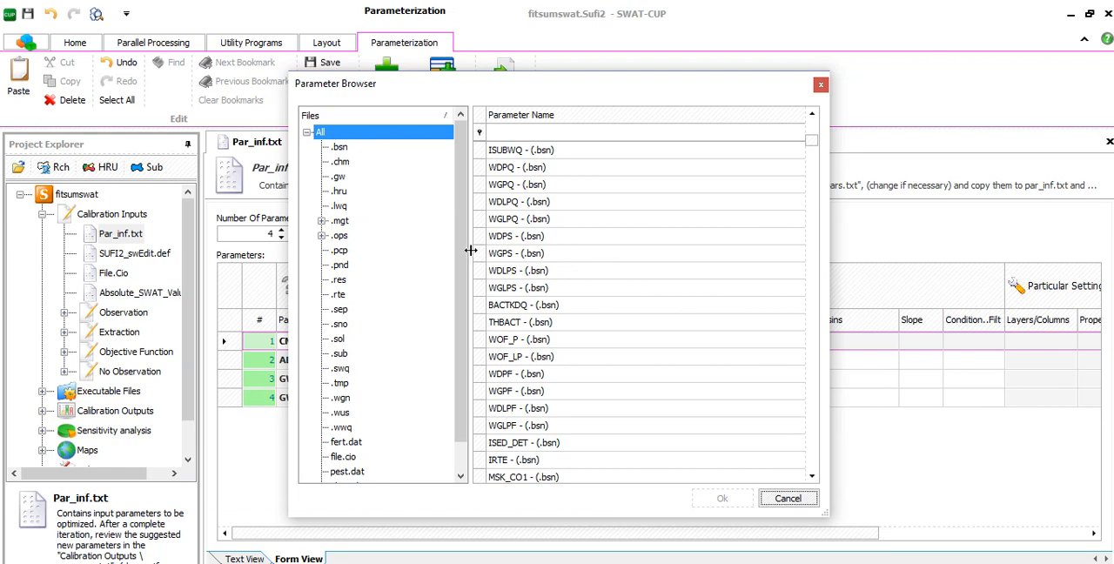
pyautogui.click(821, 85)
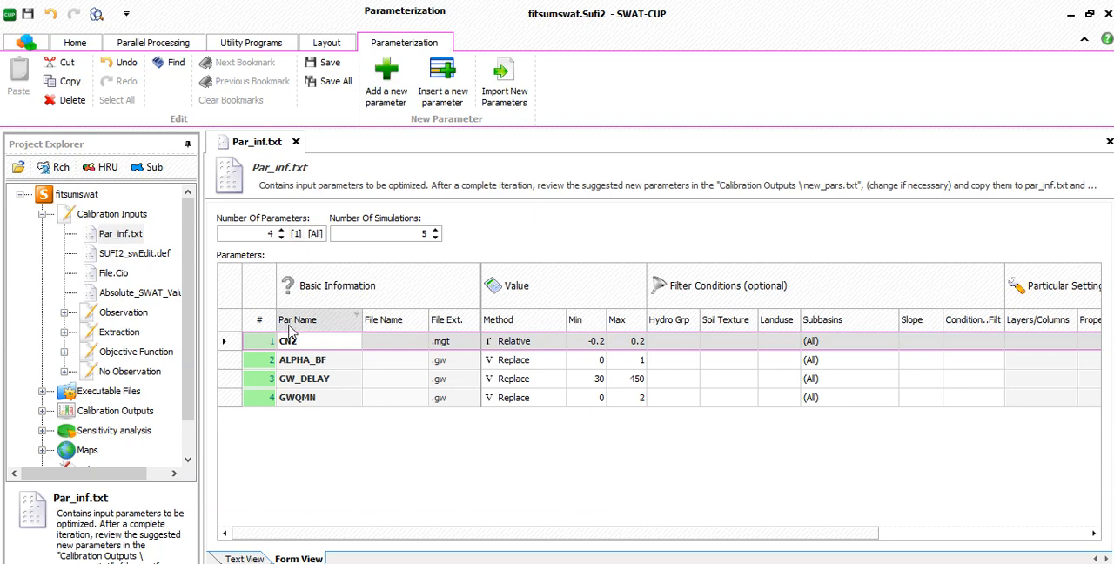
# - Open SUFI2_swEdit.def to check the starting and ending simulation numbers, and review the simulation settings in File.Cio
pyautogui.doubleClick(131, 253)
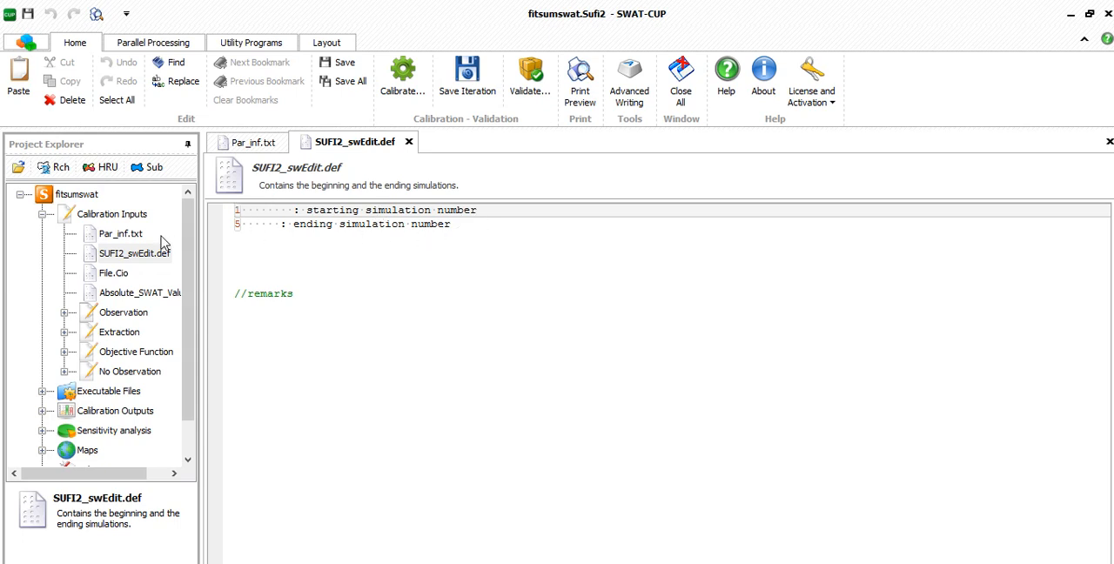
pyautogui.click(121, 275)
pyautogui.doubleClick(122, 275)
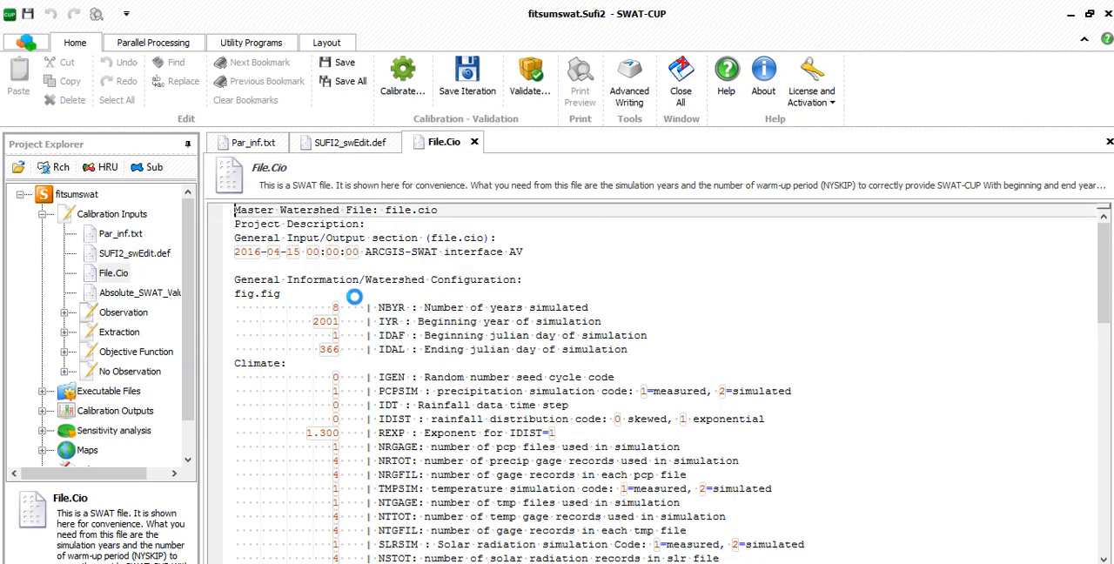
pyautogui.scroll(-1, 415, 307)
pyautogui.scroll(1, 415, 308)
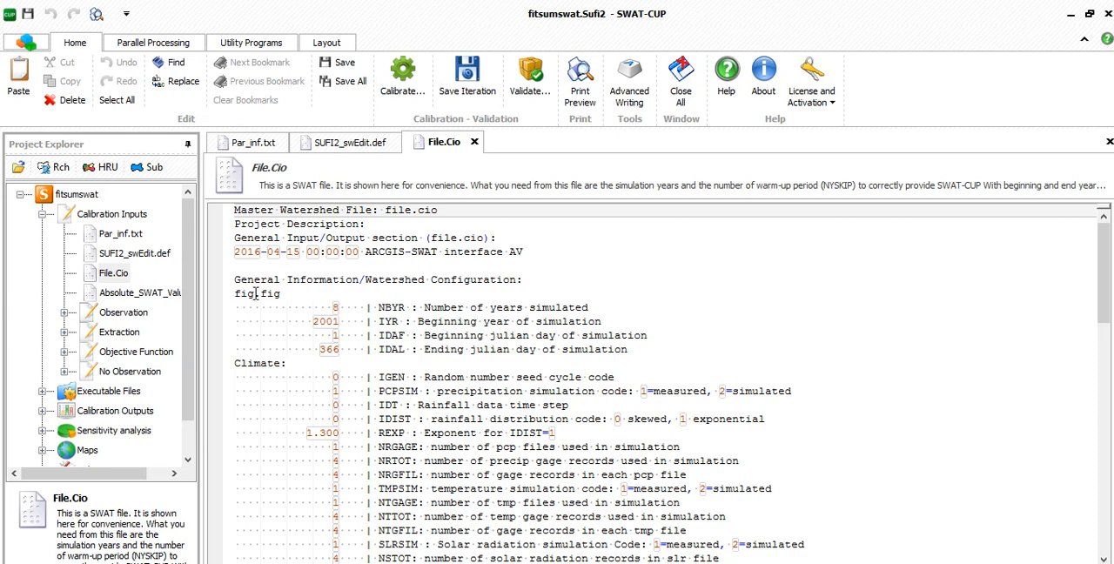
# - Open Absolute_SWAT_Values.txt from the calibration inputs and review the parameters' absolute minimum and maximum ranges
pyautogui.doubleClick(142, 296)
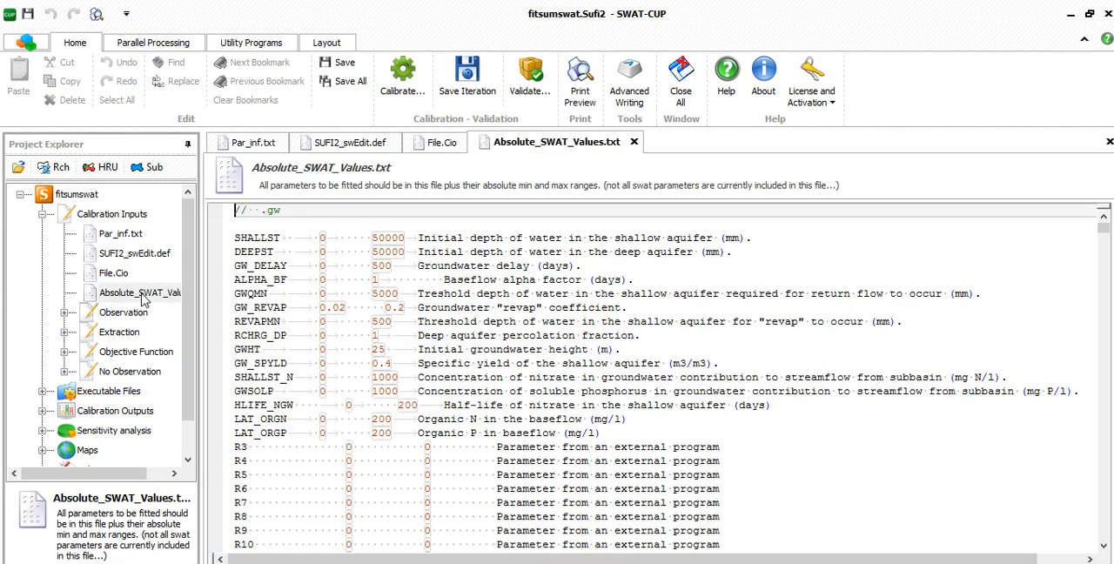
pyautogui.scroll(-3, 258, 308)
pyautogui.scroll(3, 258, 308)
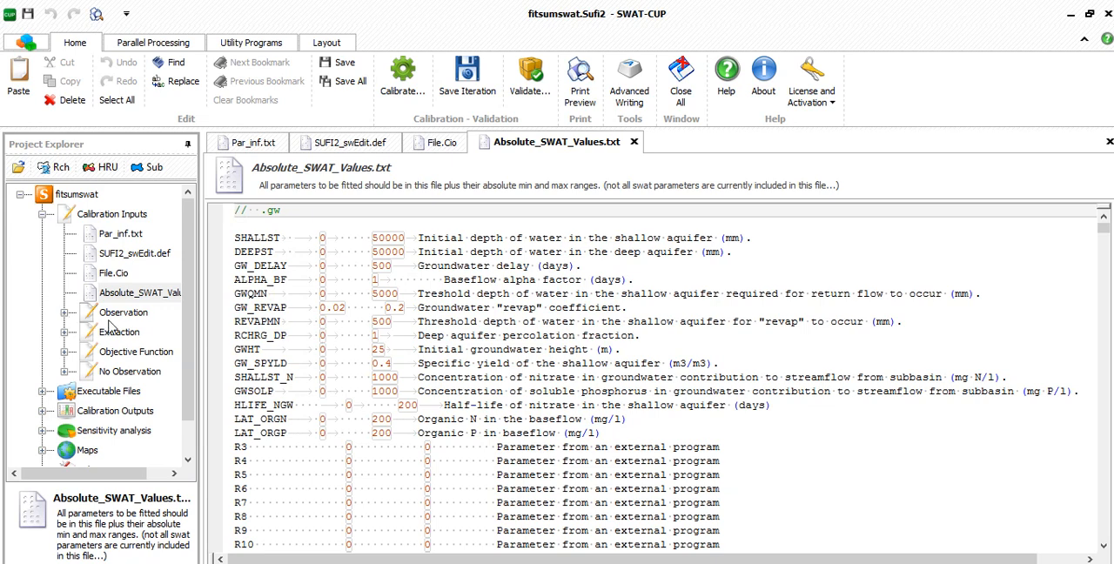
# - Enable the reach (Rch) files for the project and open Observed_rch.txt from the Observation inputs
pyautogui.click(65, 314)
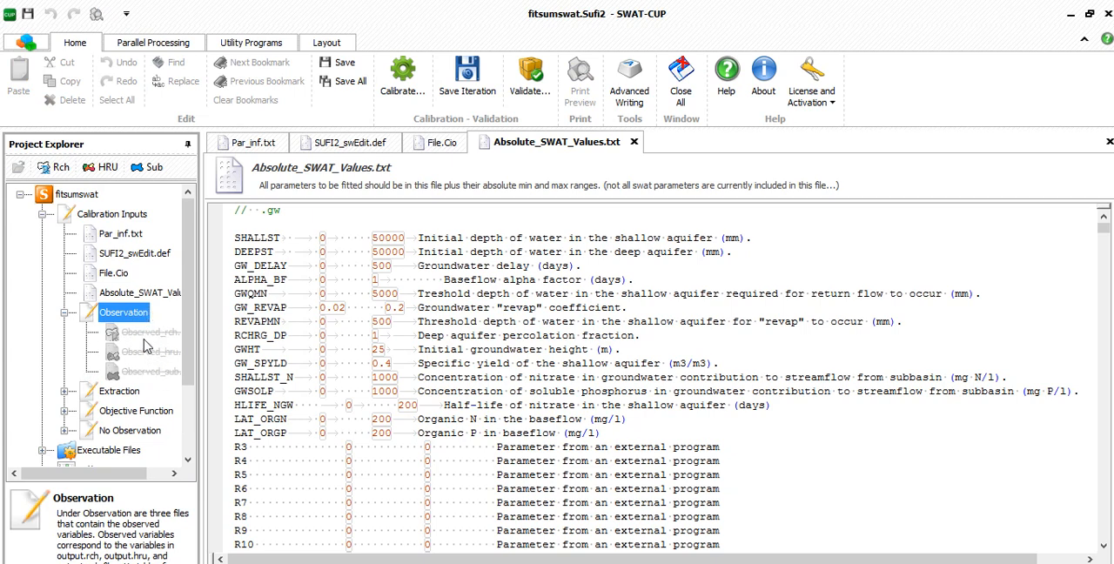
pyautogui.click(57, 168)
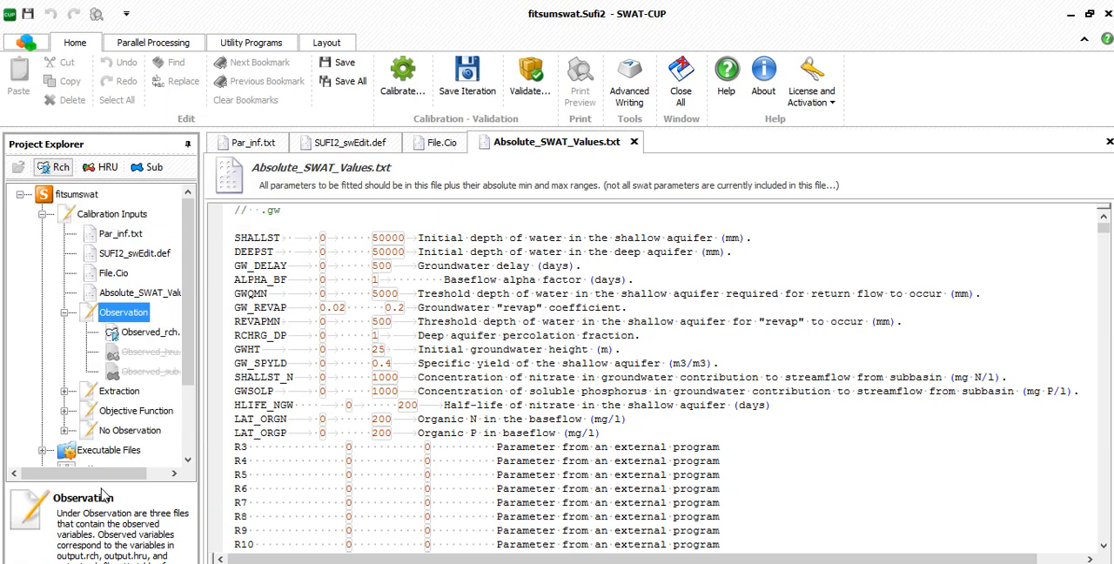
pyautogui.moveTo(105, 473); pyautogui.dragTo(126, 472)
pyautogui.doubleClick(128, 333)
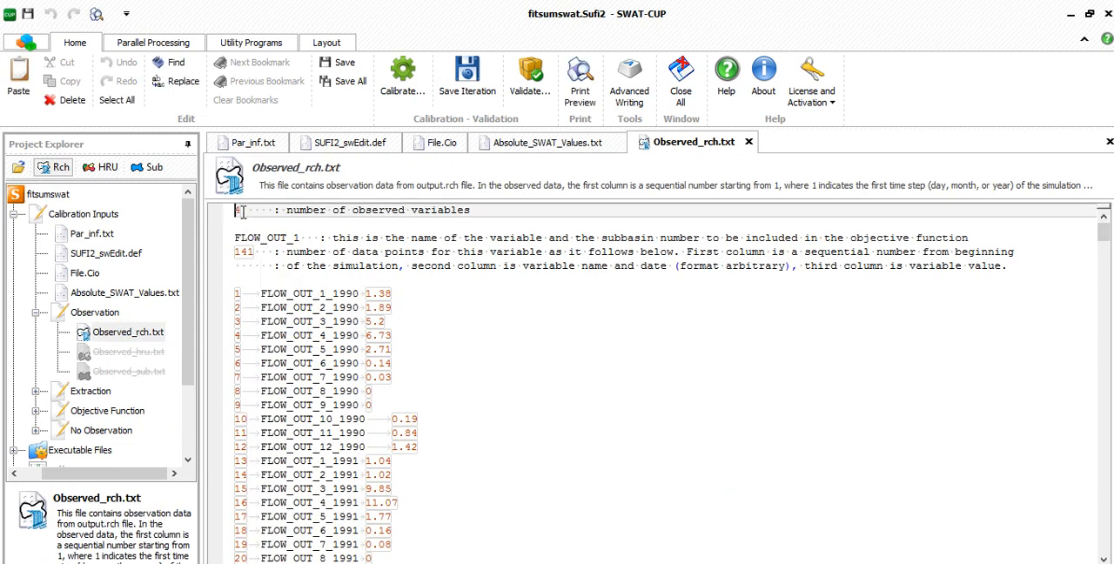
# - Set the number of observed variables in Observed_rch.txt to 1
pyautogui.press('BackSpace')
pyautogui.write('1')
pyautogui.scroll(-1, 344, 340)
pyautogui.scroll(1, 374, 370)
# - Switch to the Excel workbook swat-cup dicharge format.xlsx and copy the formatted flow observations in cells I2:K1827
pyautogui.hotkey('alt', 'Tab')
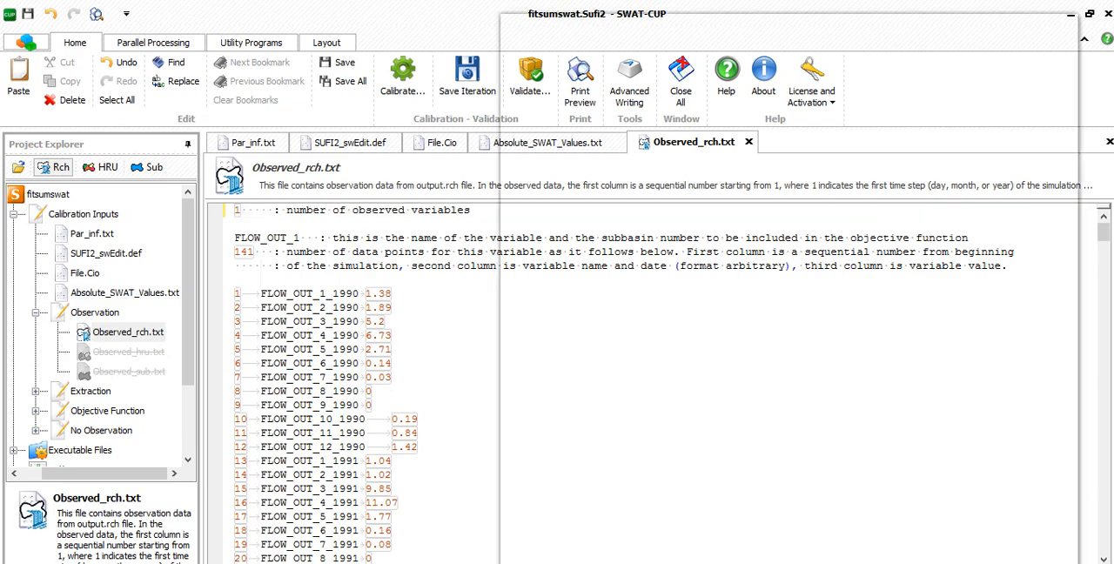
pyautogui.hotkey('alt', 'Tab')
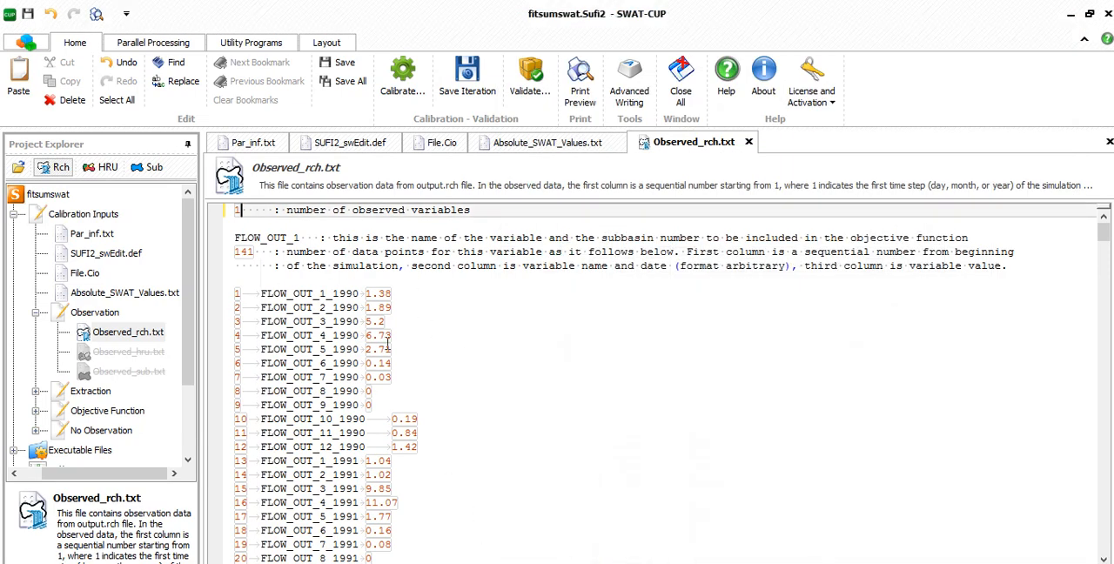
pyautogui.hotkey('alt', 'Tab')
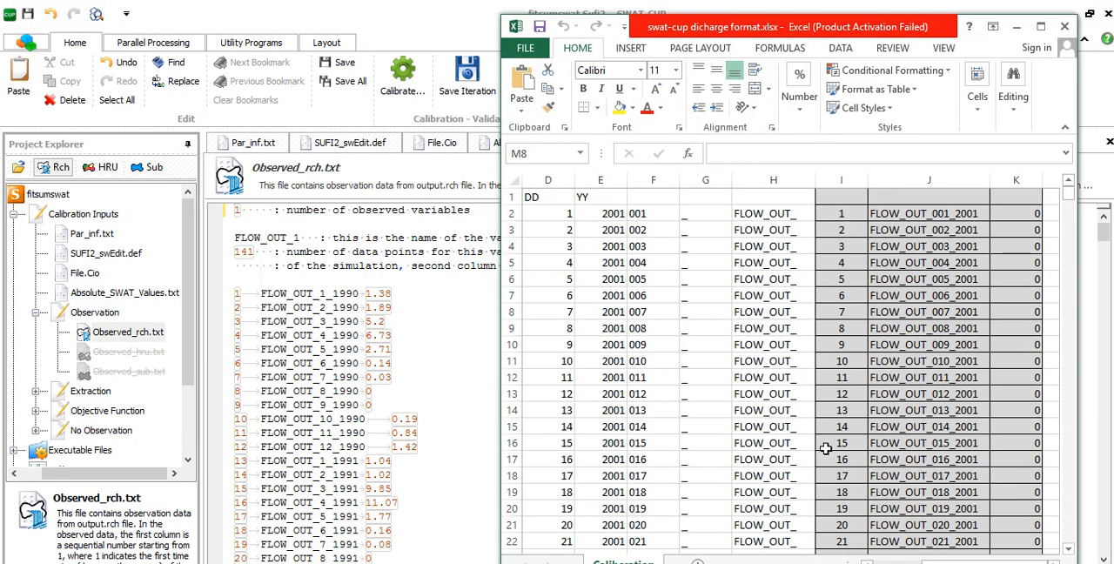
pyautogui.click(1041, 26)
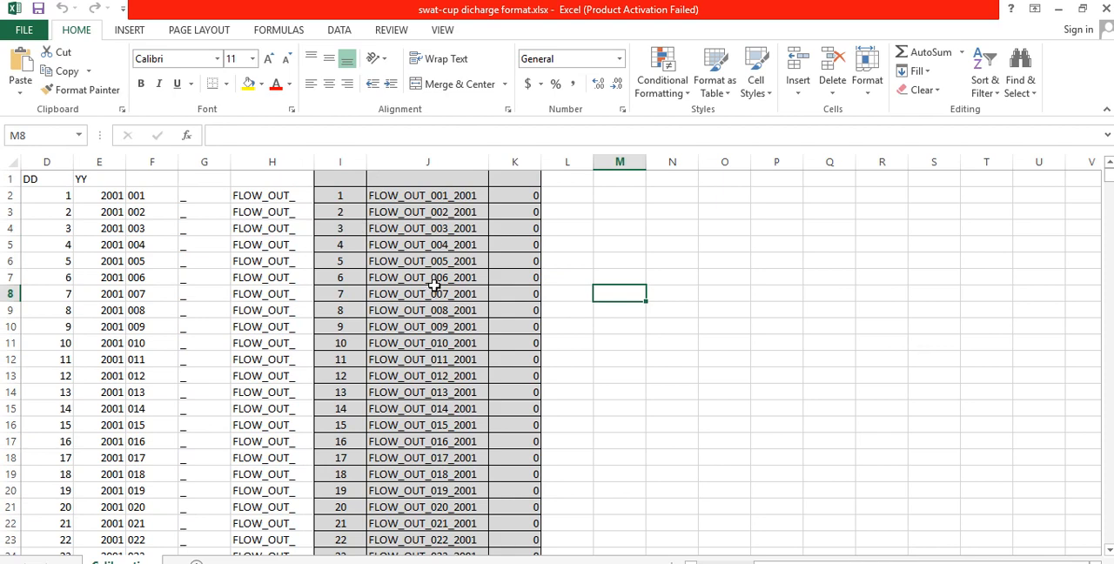
pyautogui.scroll(-2, 421, 387)
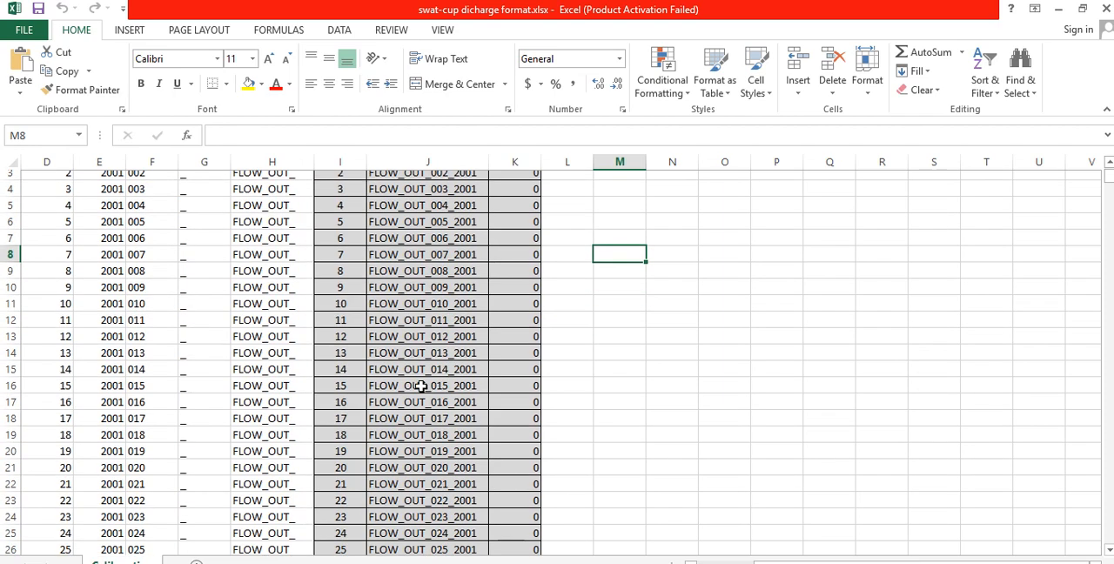
pyautogui.scroll(2, 421, 386)
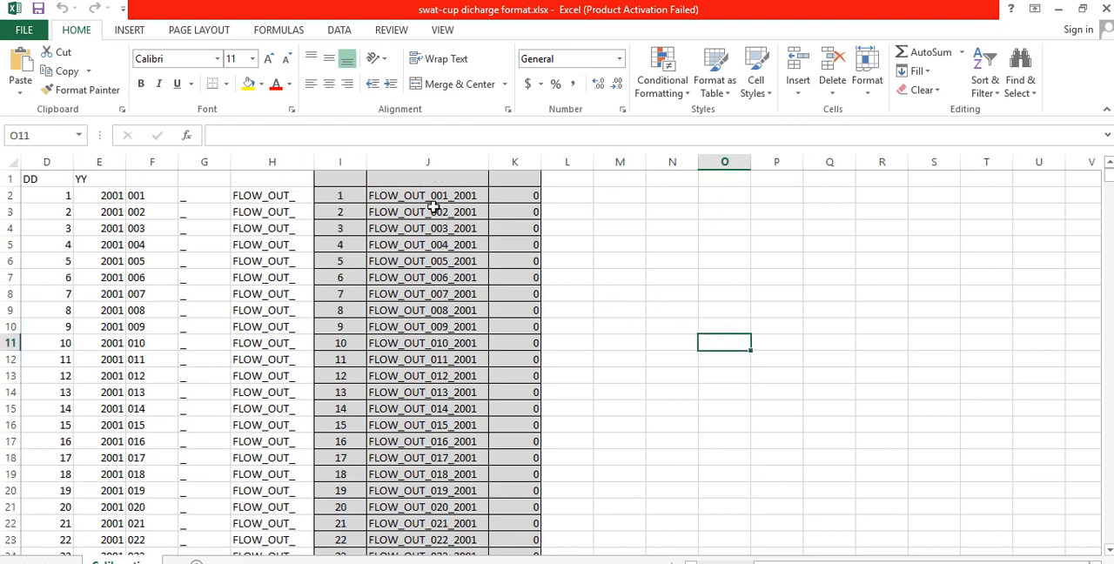
pyautogui.moveTo(351, 195); pyautogui.dragTo(515, 202)
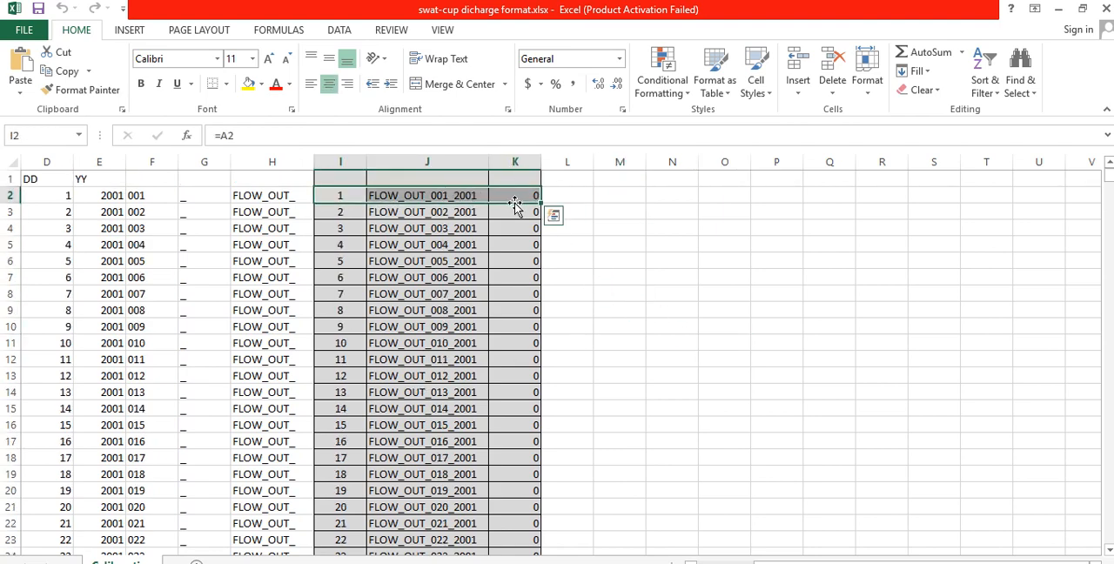
pyautogui.hotkey('ctrl', 'shift', 'Down')
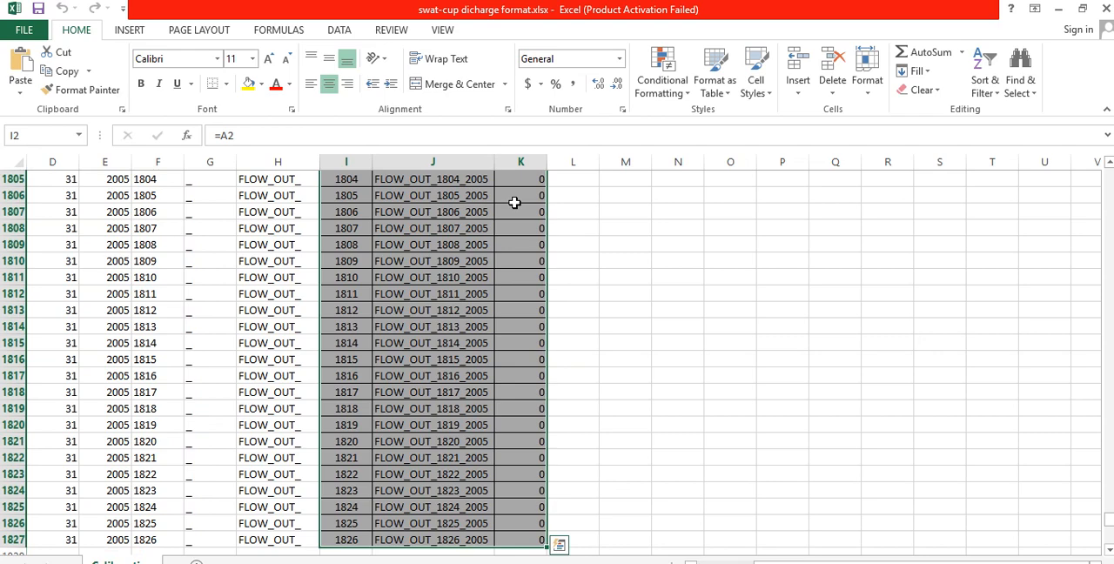
pyautogui.hotkey('ctrl', 'c')
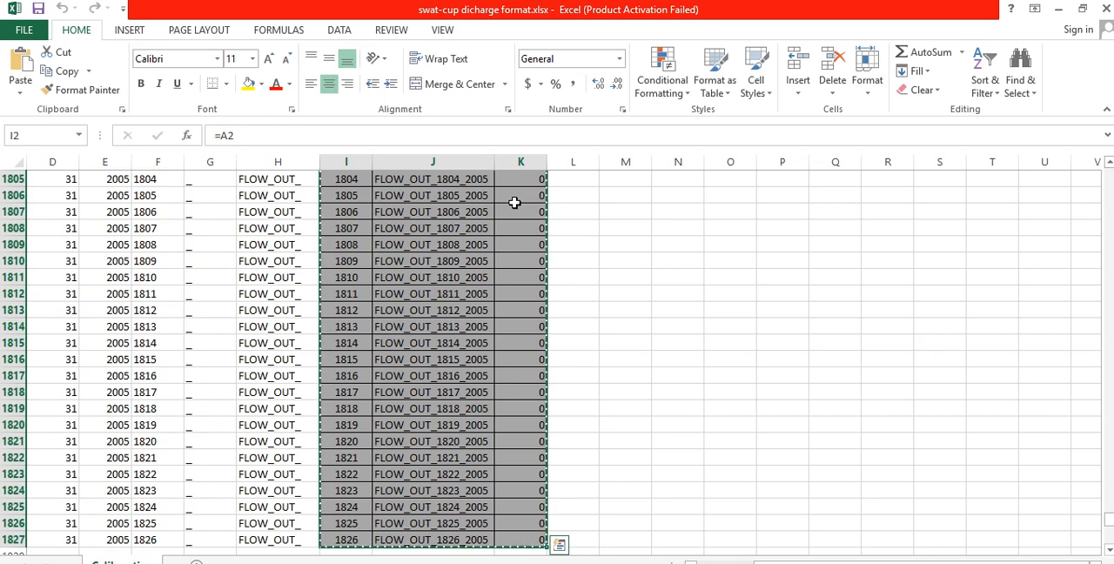
# - Return to SWAT-CUP and replace all the sample data below the FLOW_OUT_1 header in Observed_rch.txt with the copied flow observations
pyautogui.click(1058, 8)
pyautogui.moveTo(235, 294); pyautogui.dragTo(416, 299)
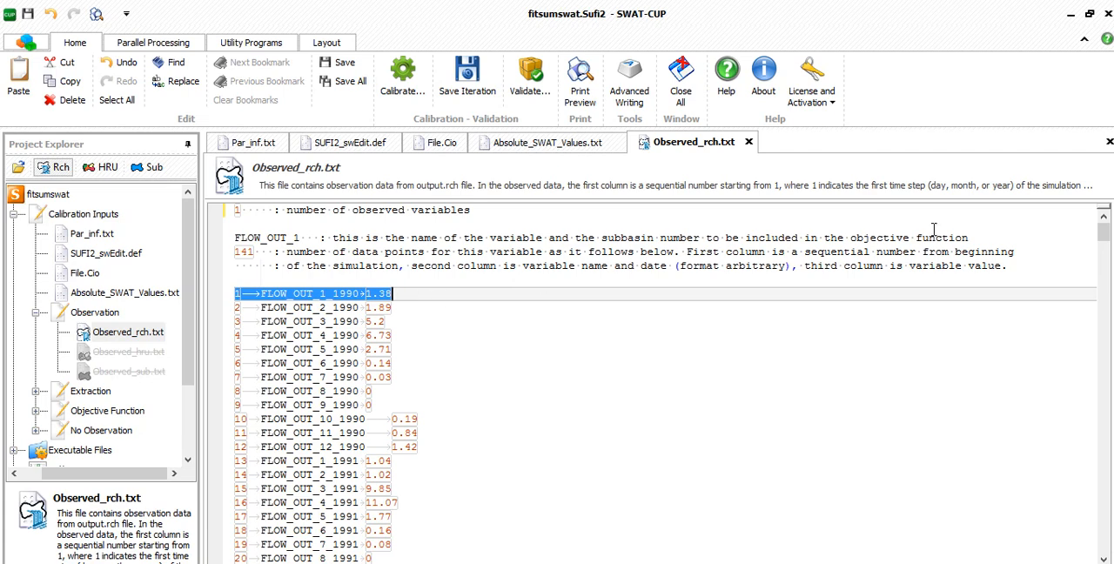
pyautogui.moveTo(1103, 234); pyautogui.dragTo(1104, 542)
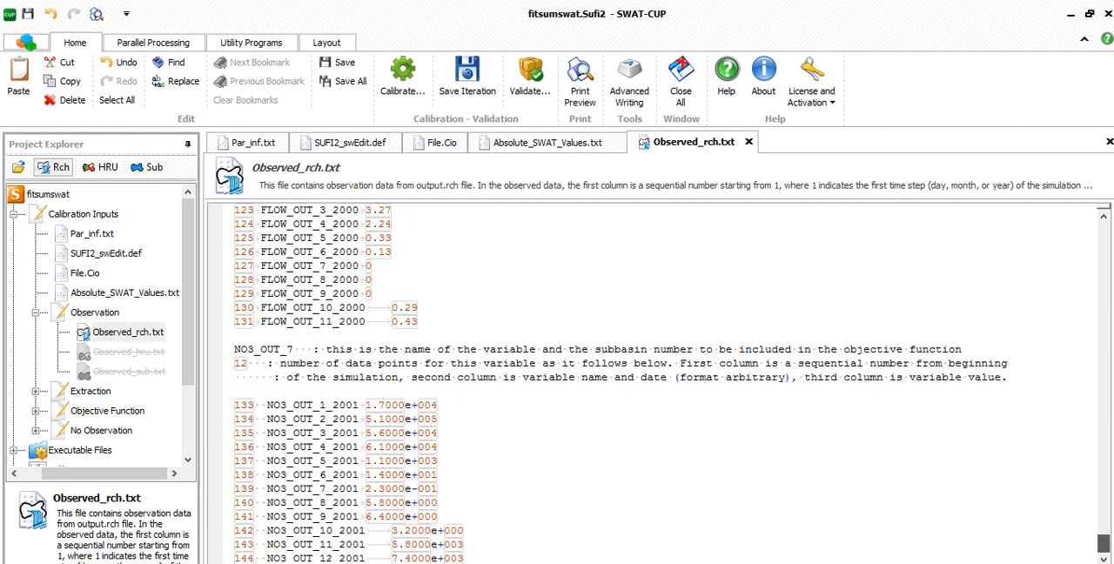
pyautogui.keyDown('shift'); pyautogui.click(467, 558); pyautogui.keyUp('shift')
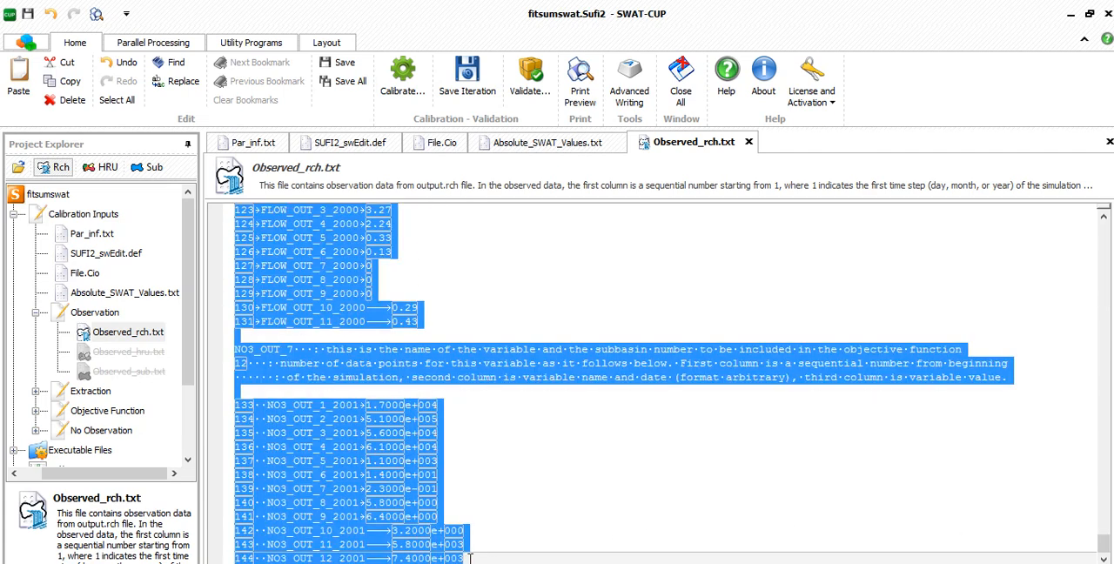
pyautogui.press('Delete')
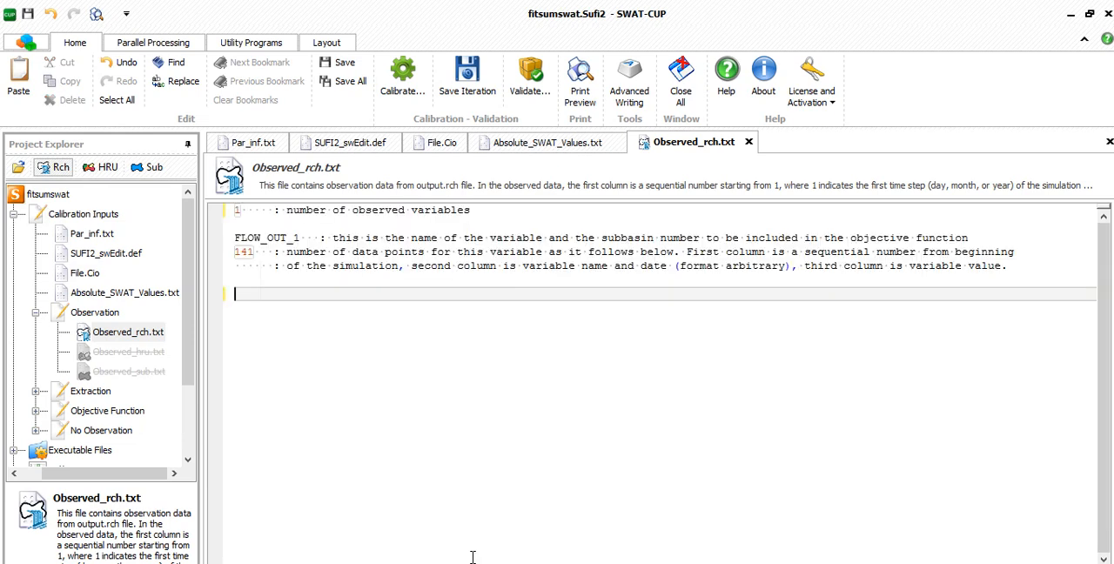
pyautogui.hotkey('ctrl', 'v')
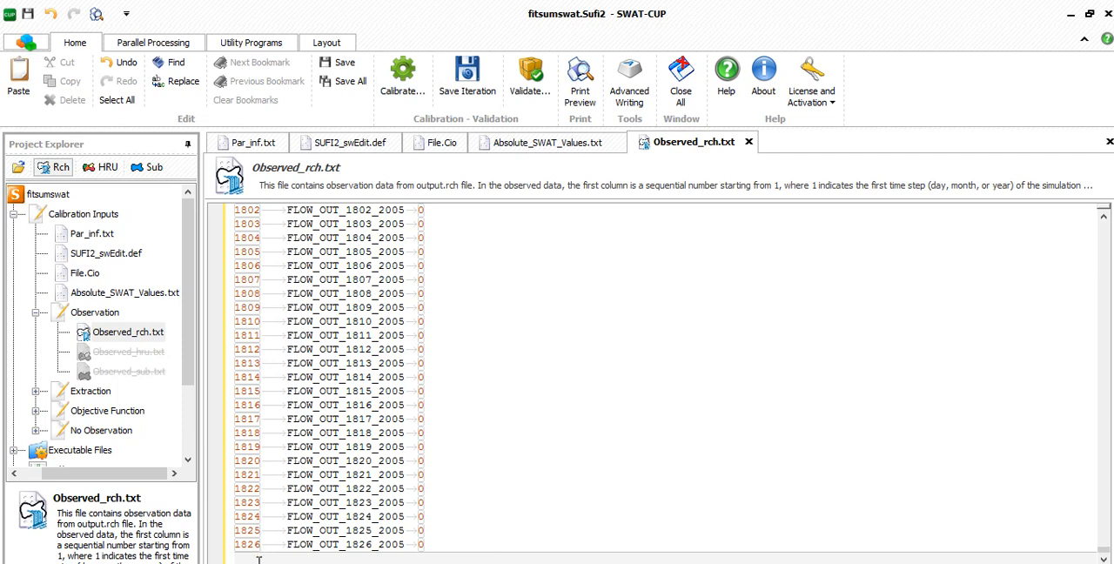
# - Set the number of data points for FLOW_OUT_1 in Observed_rch.txt to 1826, matching the last pasted record
pyautogui.moveTo(261, 548); pyautogui.dragTo(210, 543)
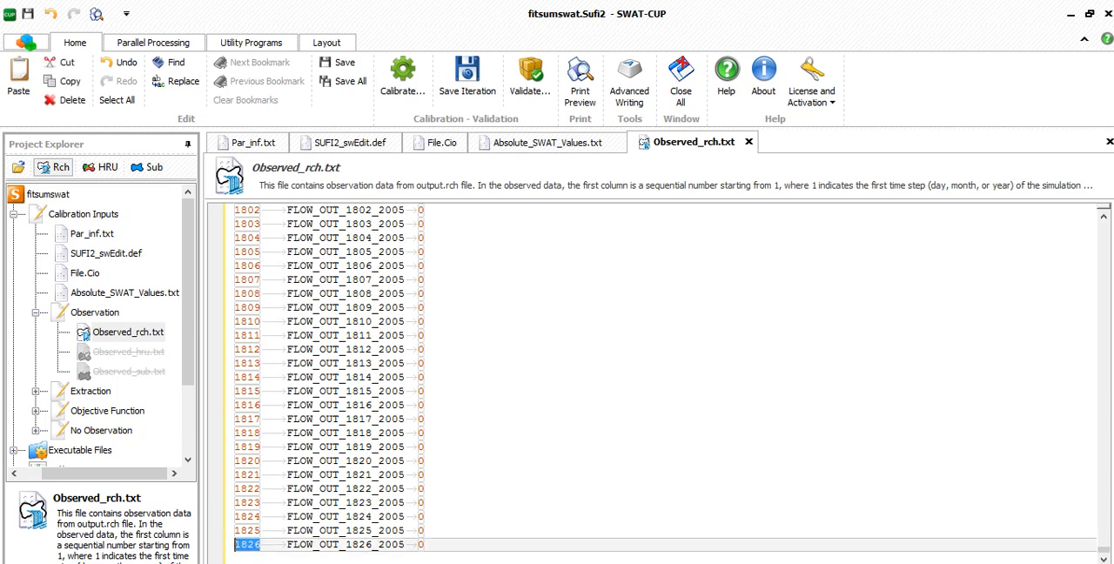
pyautogui.moveTo(1104, 556); pyautogui.dragTo(1090, 220)
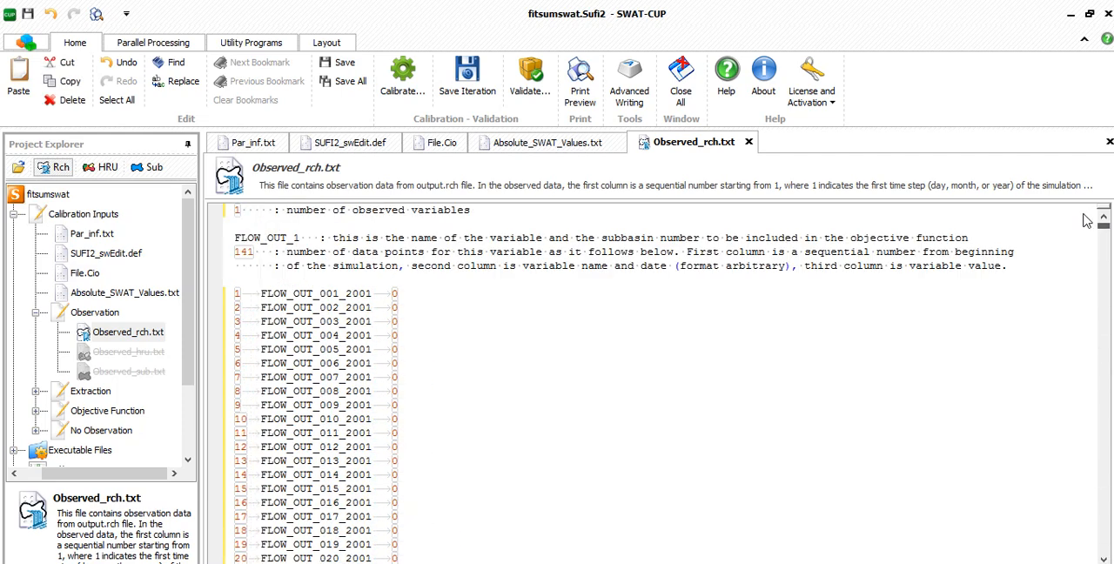
pyautogui.moveTo(252, 251); pyautogui.dragTo(229, 252)
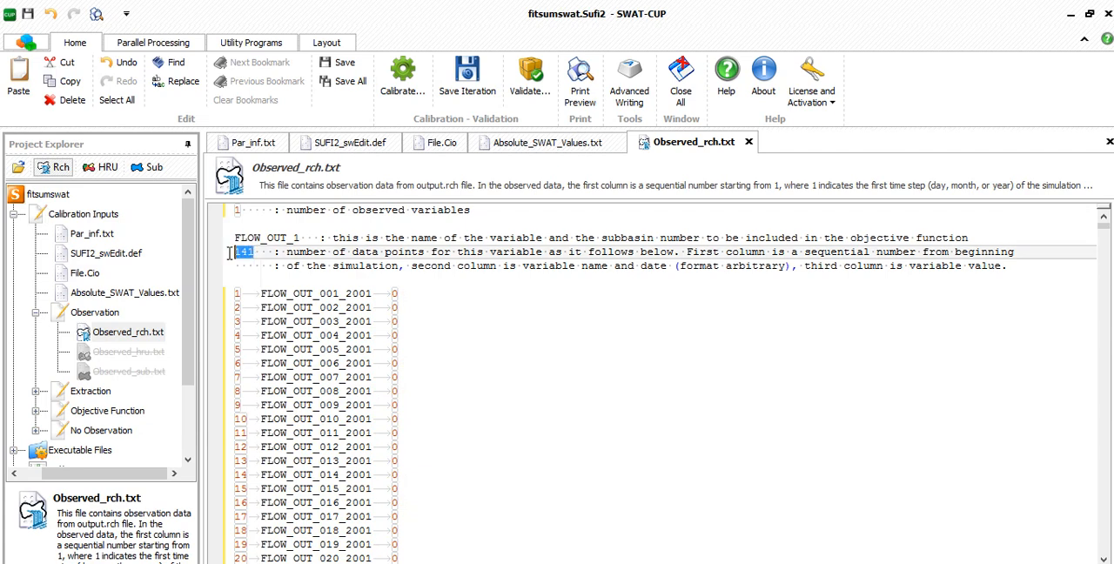
pyautogui.write('1826')
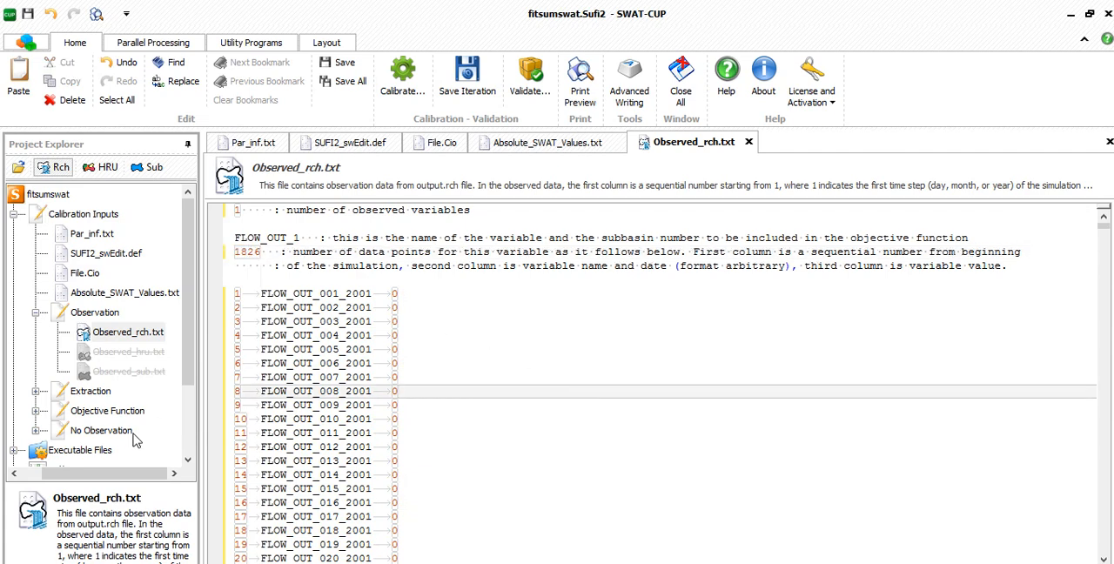
# - Open Var_file_rch.txt from the Extraction inputs and delete the FLOW_OUT_3, FLOW_OUT_7 and NO3_OUT_7 entries
pyautogui.click(34, 391)
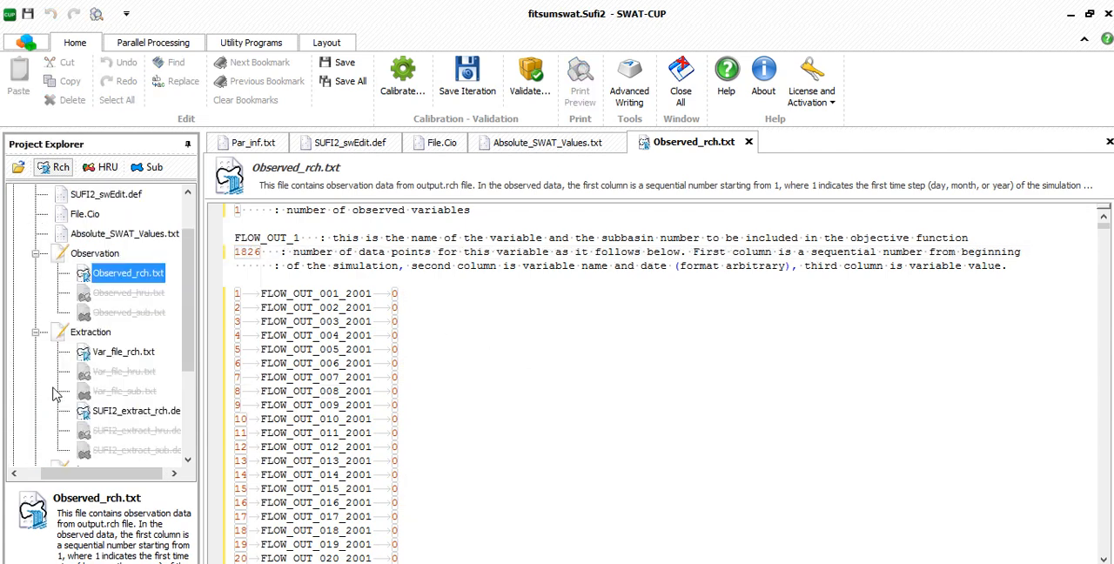
pyautogui.doubleClick(123, 351)
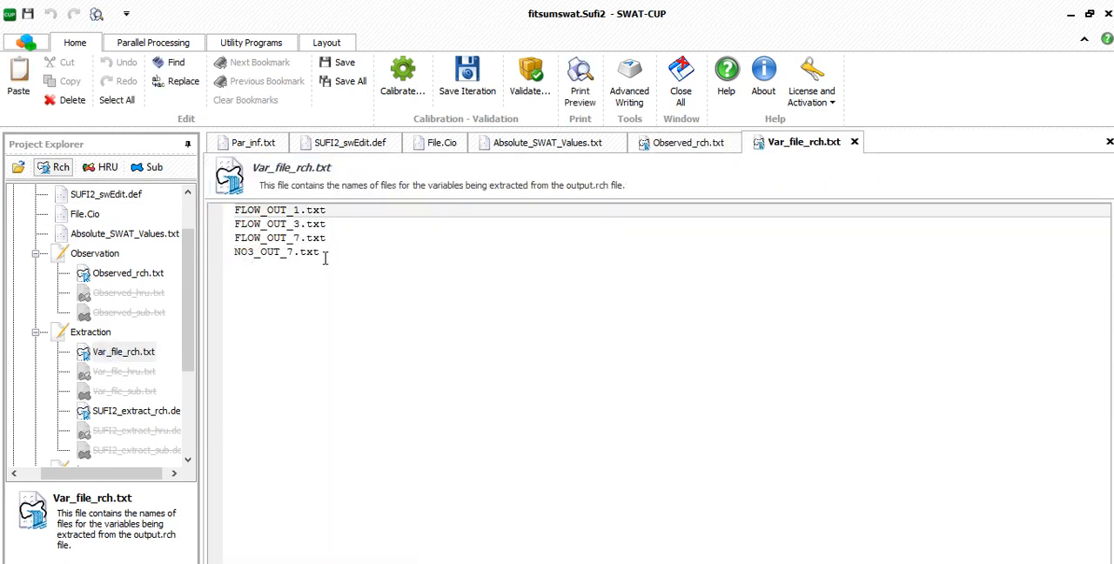
pyautogui.moveTo(307, 252); pyautogui.dragTo(234, 219)
pyautogui.press('BackSpace')
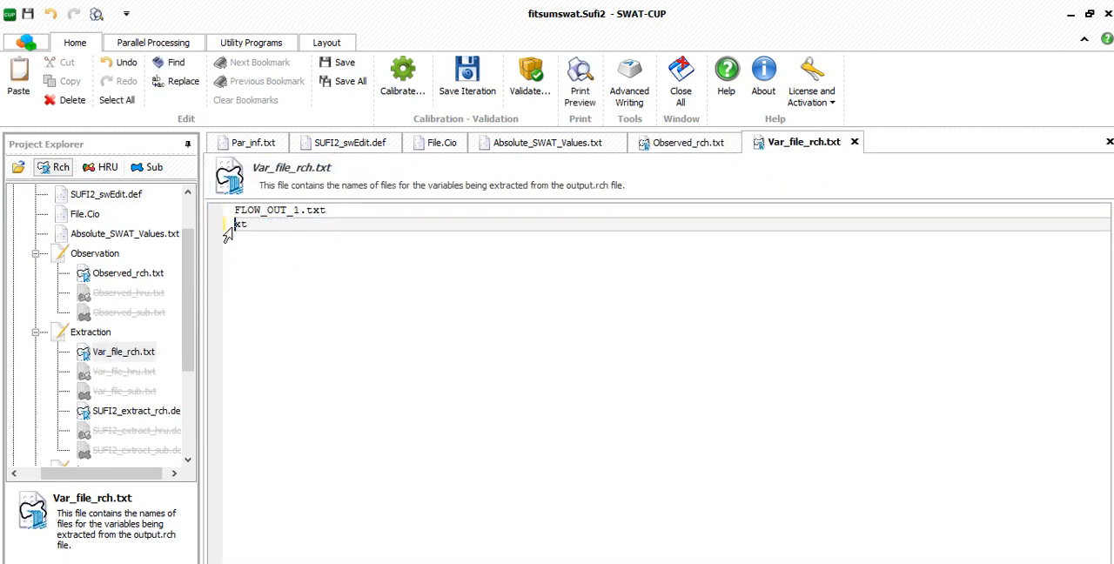
# - Open SUFI2_extract_rch.def from the Extraction inputs, set the number of variables to 1 and remove variable column number 18
pyautogui.click(116, 416)
pyautogui.doubleClick(116, 413)
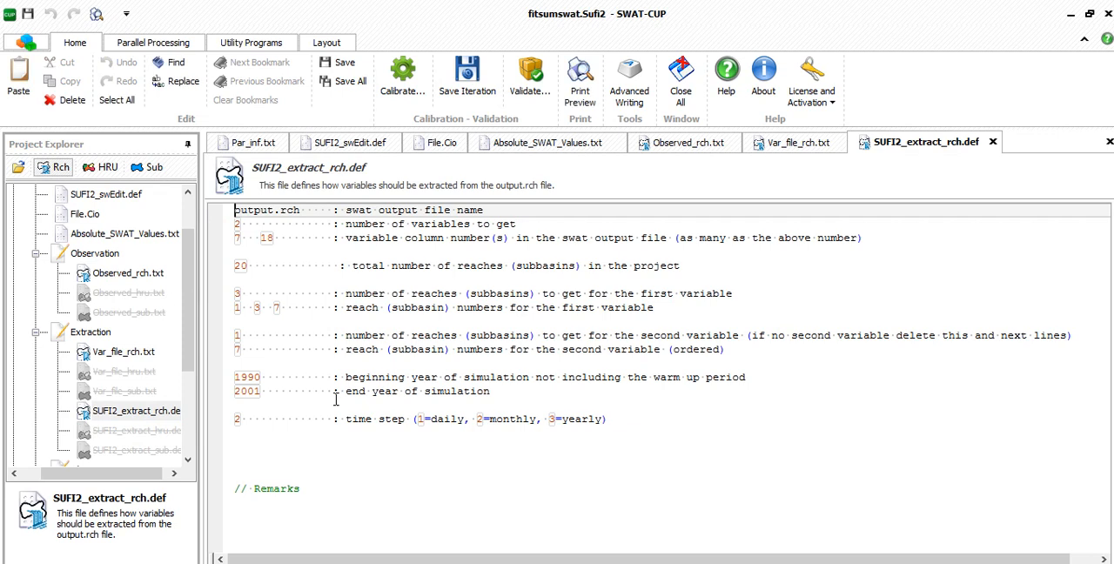
pyautogui.click(237, 225)
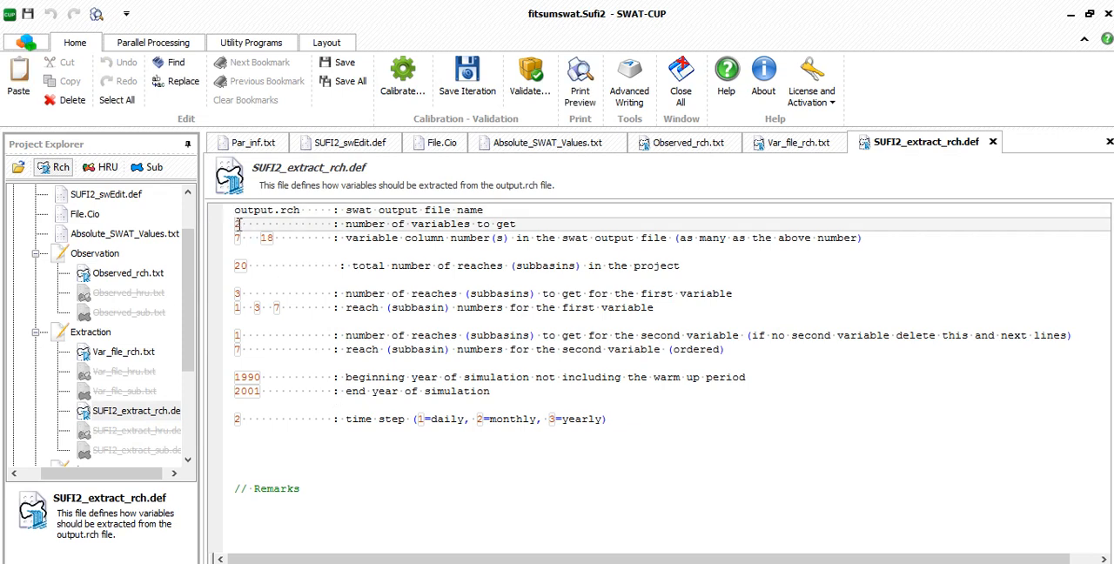
pyautogui.write('1')
pyautogui.moveTo(282, 239); pyautogui.dragTo(255, 241)
pyautogui.press('Delete')
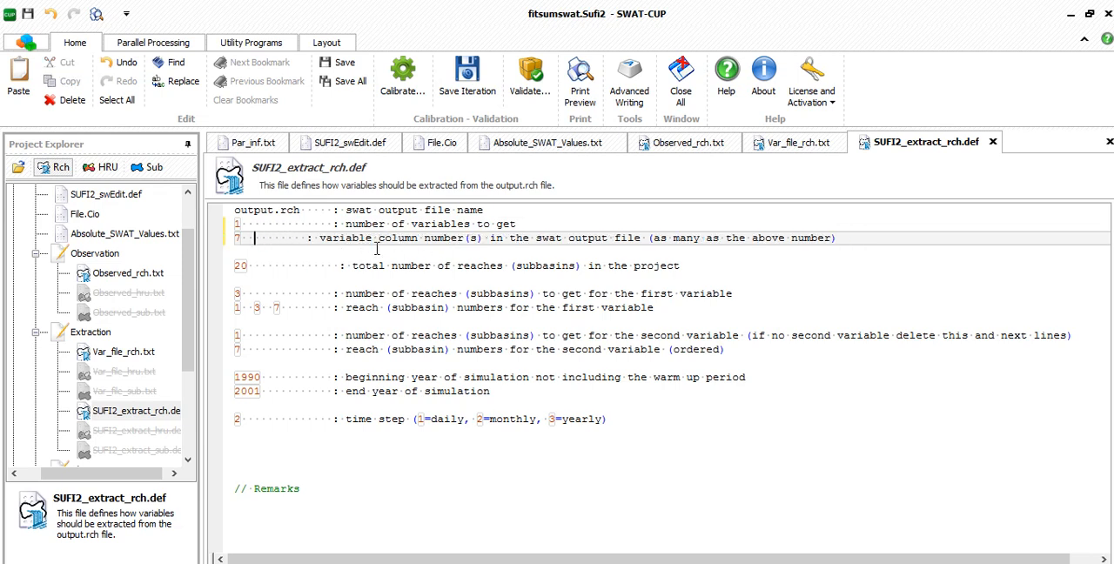
pyautogui.click(241, 227)
pyautogui.click(247, 239)
# - Set the total number of reaches (subbasins) in the project to 5 in SUFI2_extract_rch.def
pyautogui.moveTo(261, 264); pyautogui.dragTo(225, 266)
pyautogui.click(245, 268)
pyautogui.write('5')
pyautogui.click(287, 328)
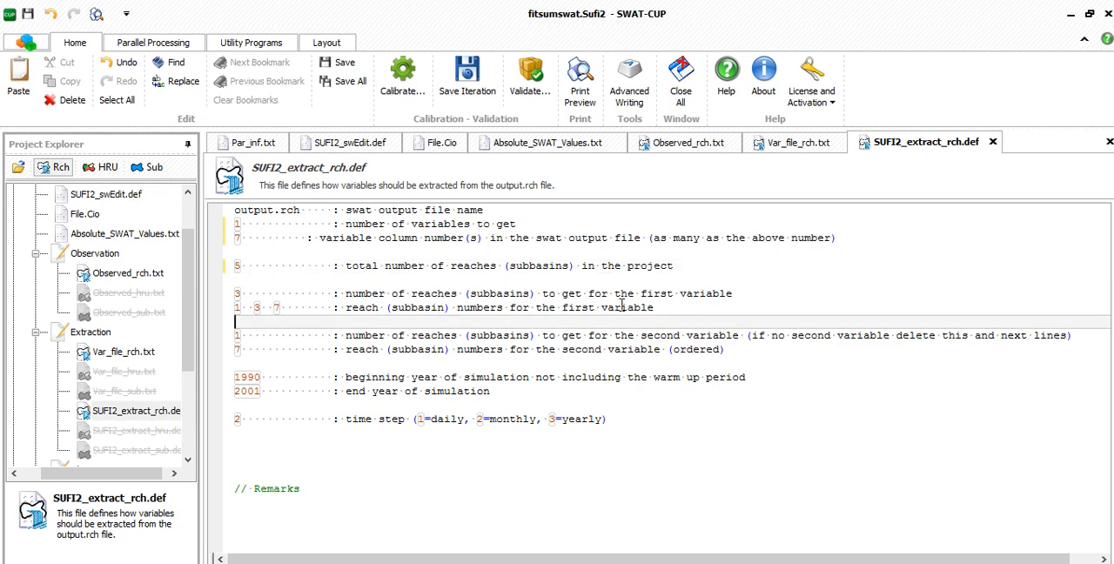
# - Set the number of reaches for the first variable to 1 and remove reach numbers 3 and 7, keeping only reach 1
pyautogui.moveTo(242, 293); pyautogui.dragTo(233, 295)
pyautogui.write('1')
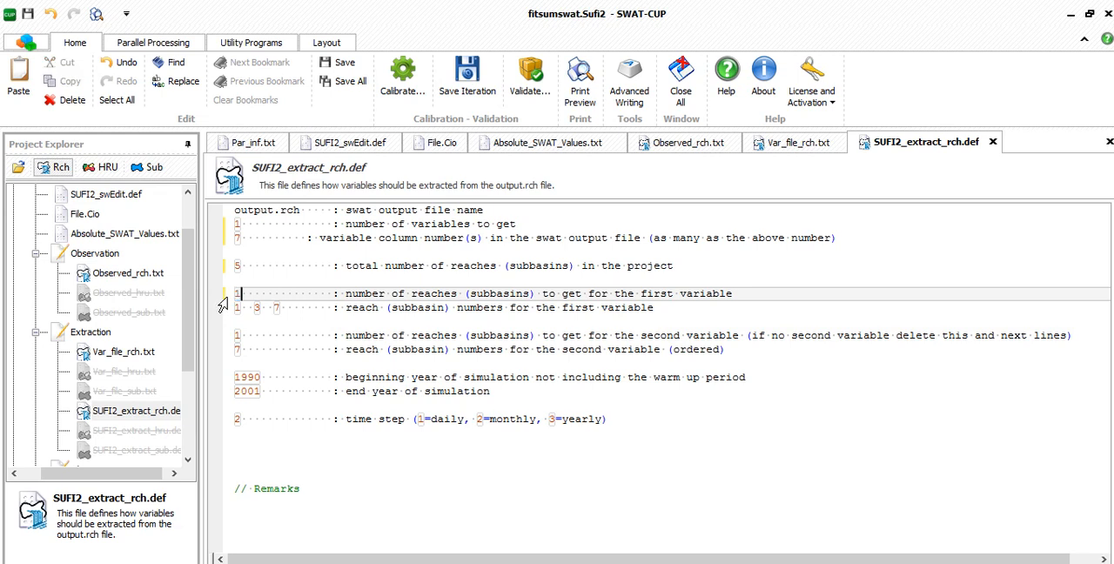
pyautogui.moveTo(281, 309); pyautogui.dragTo(249, 308)
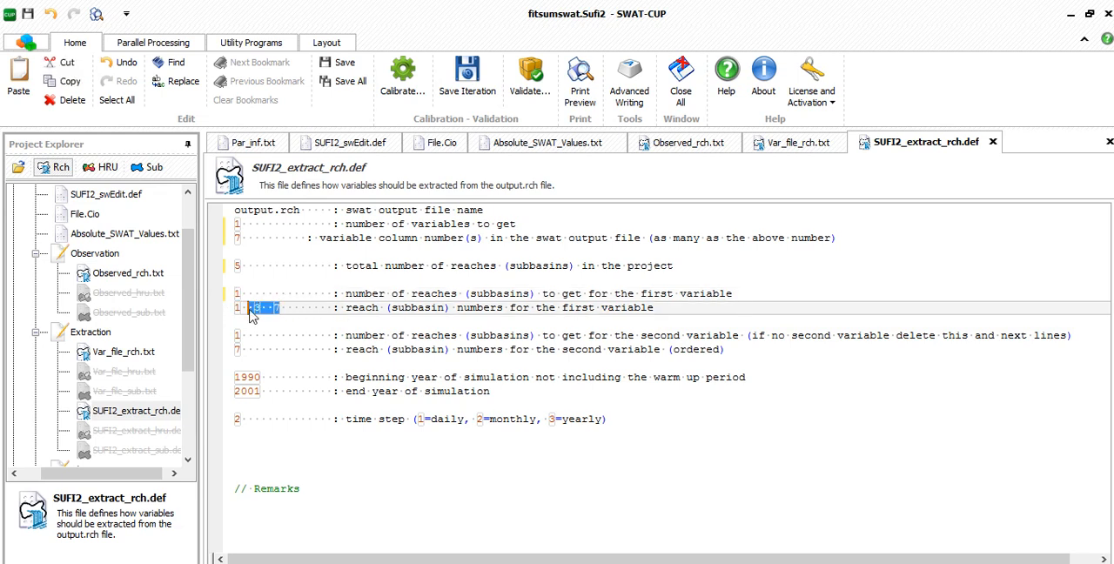
pyautogui.press('Delete')
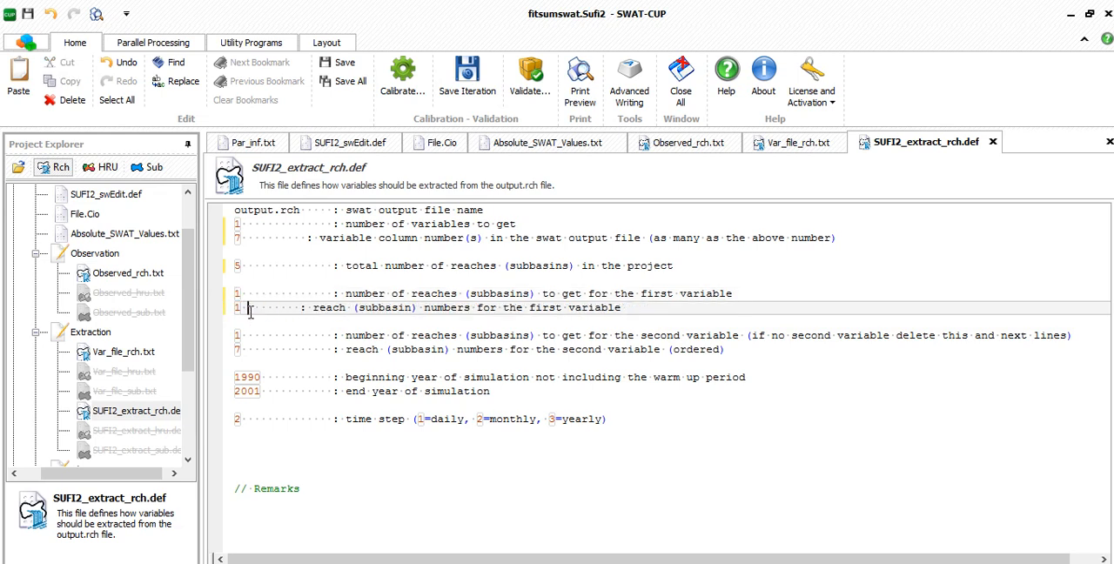
# - Delete the two second-variable lines for the reach count and reach numbers from SUFI2_extract_rch.def
pyautogui.moveTo(694, 339); pyautogui.dragTo(576, 352)
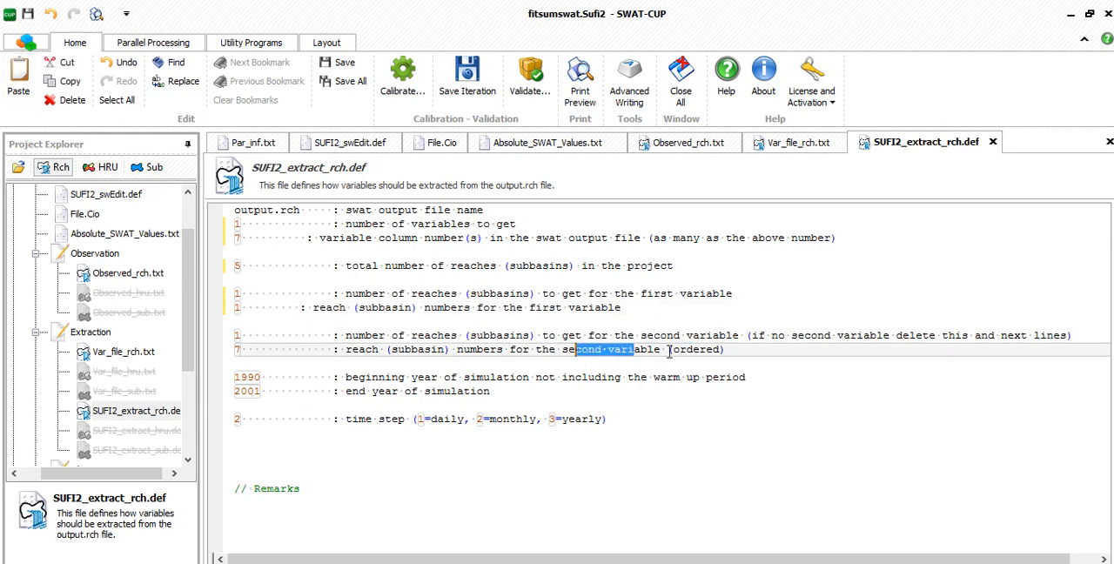
pyautogui.moveTo(733, 349); pyautogui.dragTo(236, 336)
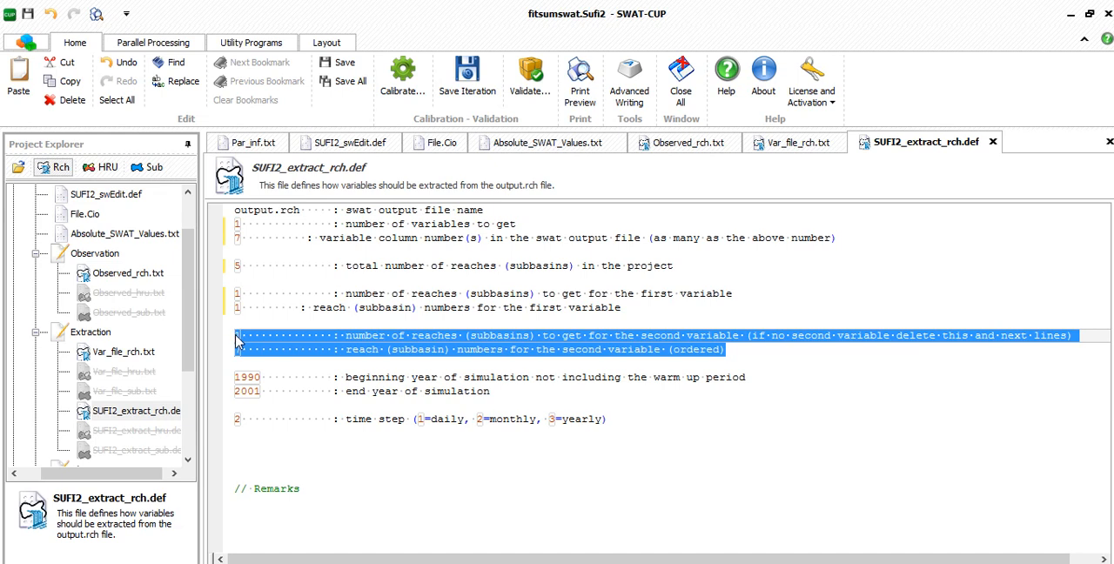
pyautogui.press('Delete')
pyautogui.press('BackSpace')
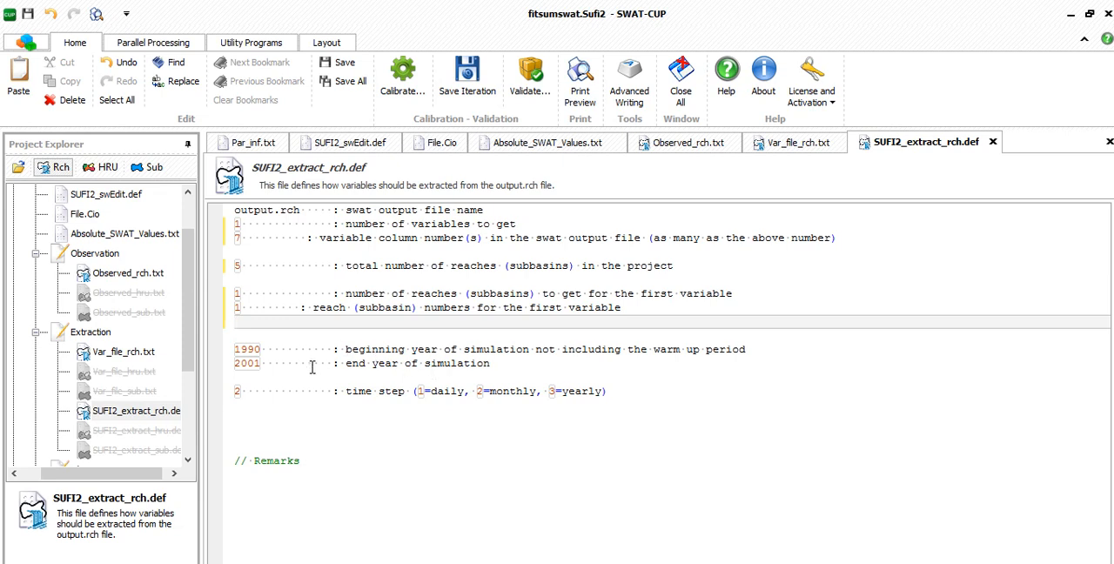
# - Look up the simulation years in File.Cio and set the beginning year to 2003 and end year to 2008 in SUFI2_extract_rch.def
pyautogui.moveTo(259, 350); pyautogui.dragTo(233, 349)
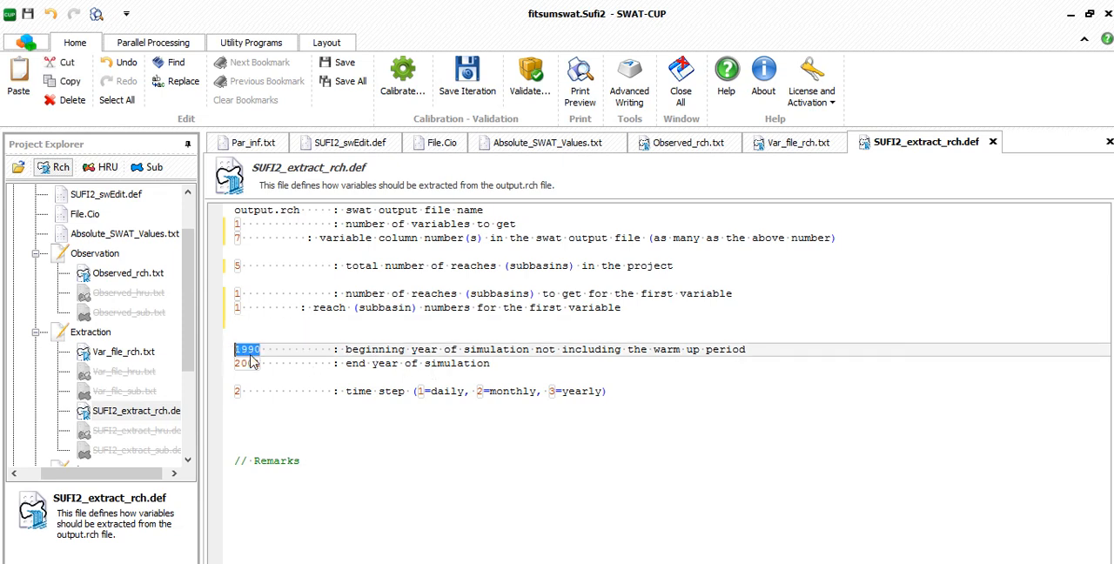
pyautogui.scroll(1, 176, 305)
pyautogui.doubleClick(116, 296)
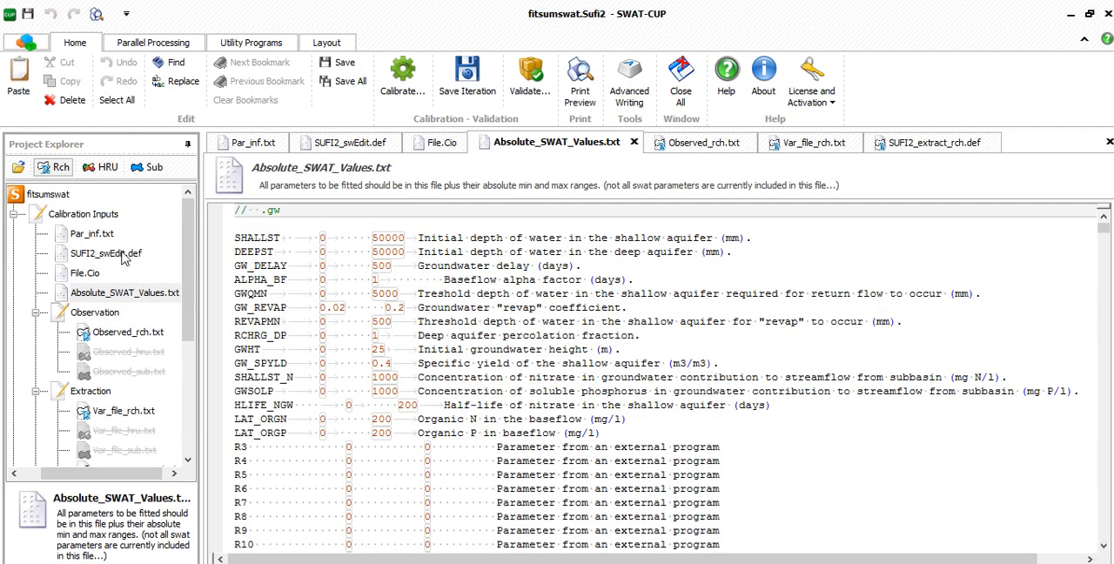
pyautogui.doubleClick(123, 256)
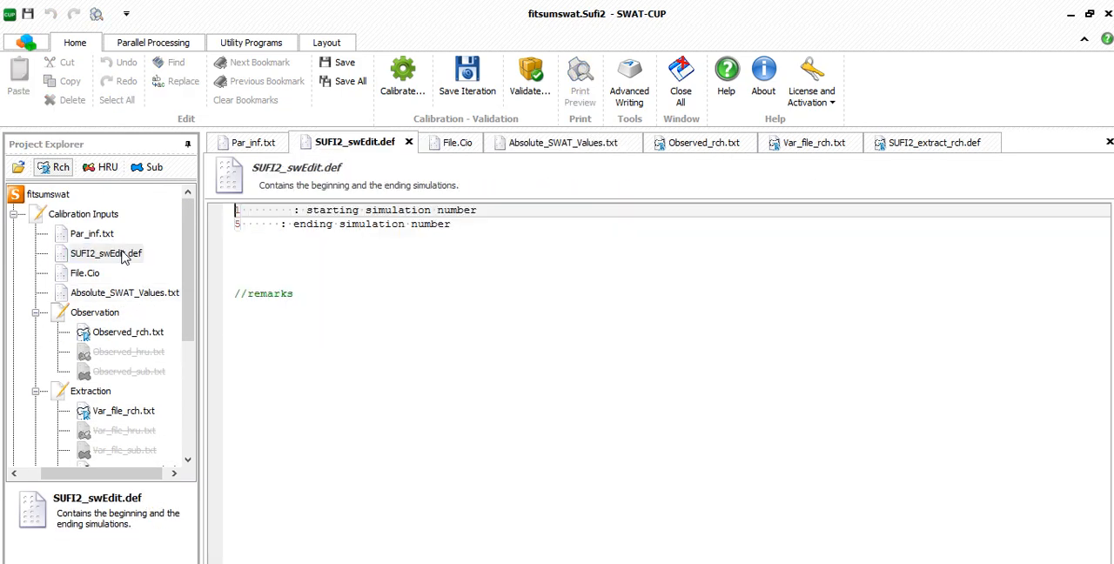
pyautogui.doubleClick(88, 273)
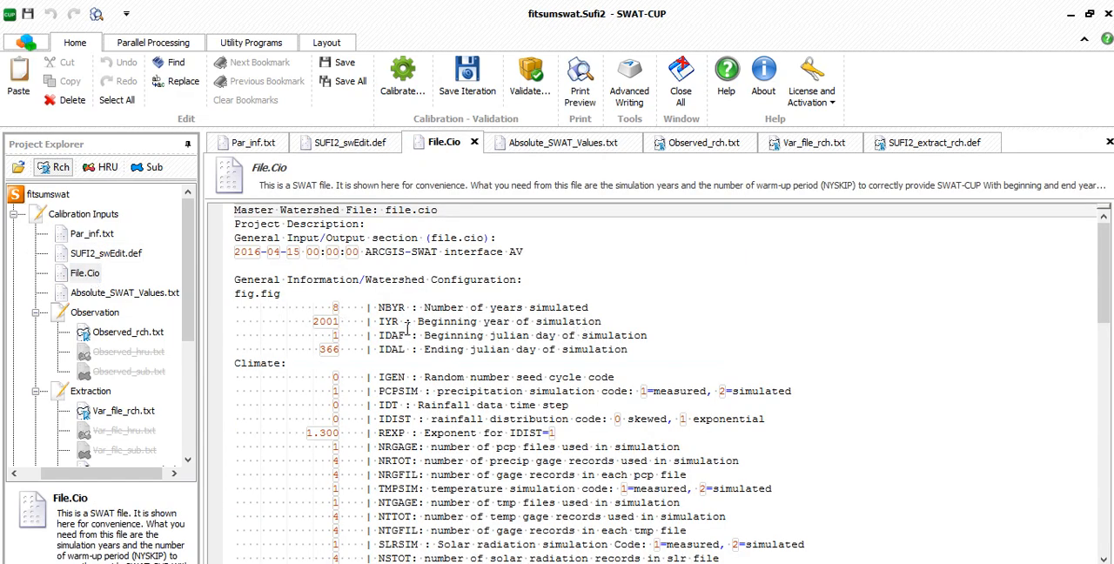
pyautogui.scroll(-3, 134, 391)
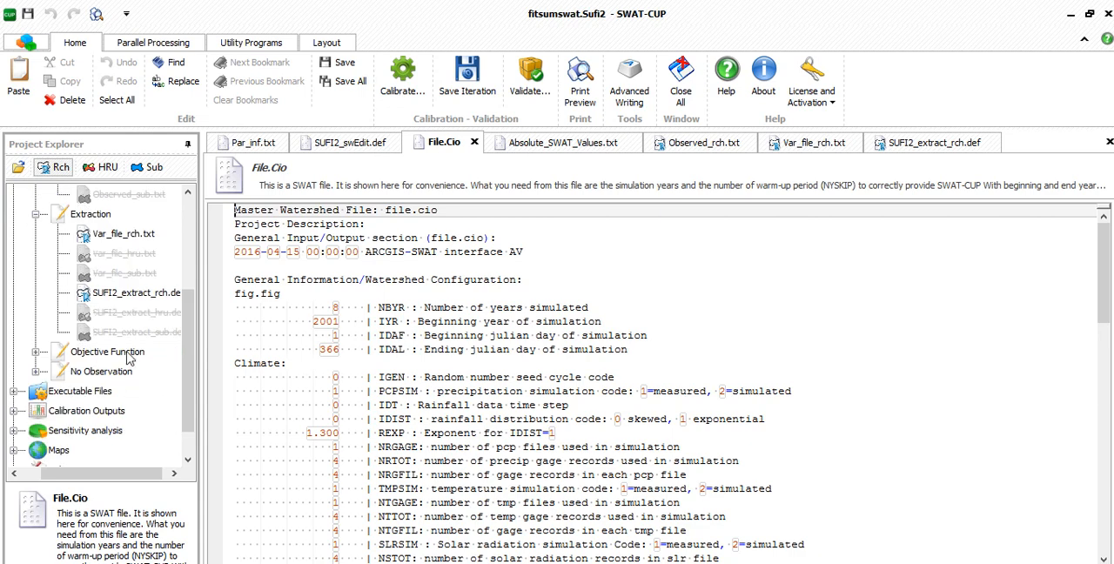
pyautogui.doubleClick(135, 294)
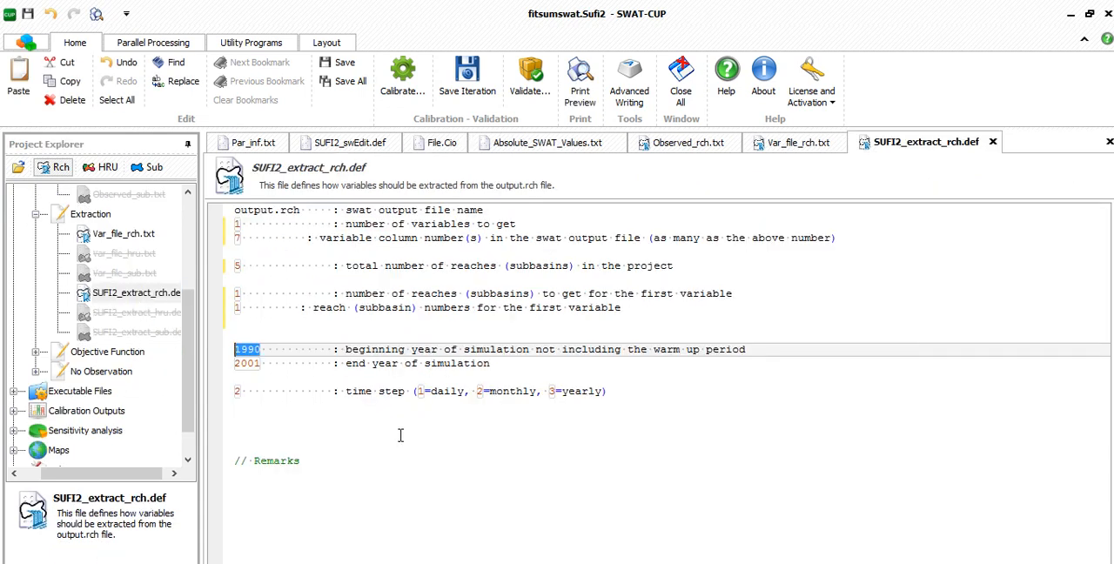
pyautogui.write('2003')
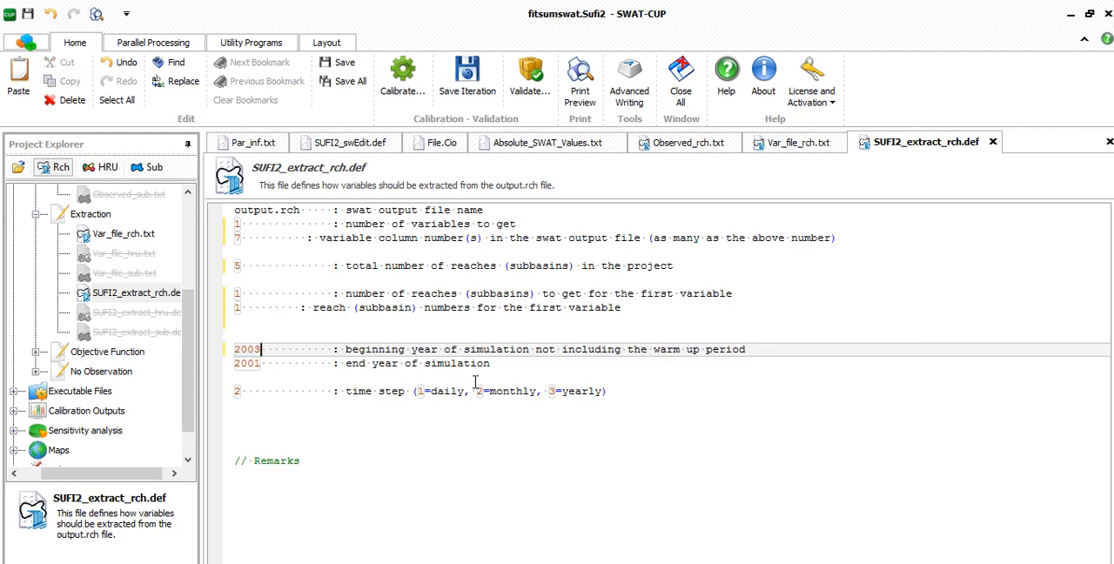
pyautogui.moveTo(261, 365); pyautogui.dragTo(255, 366)
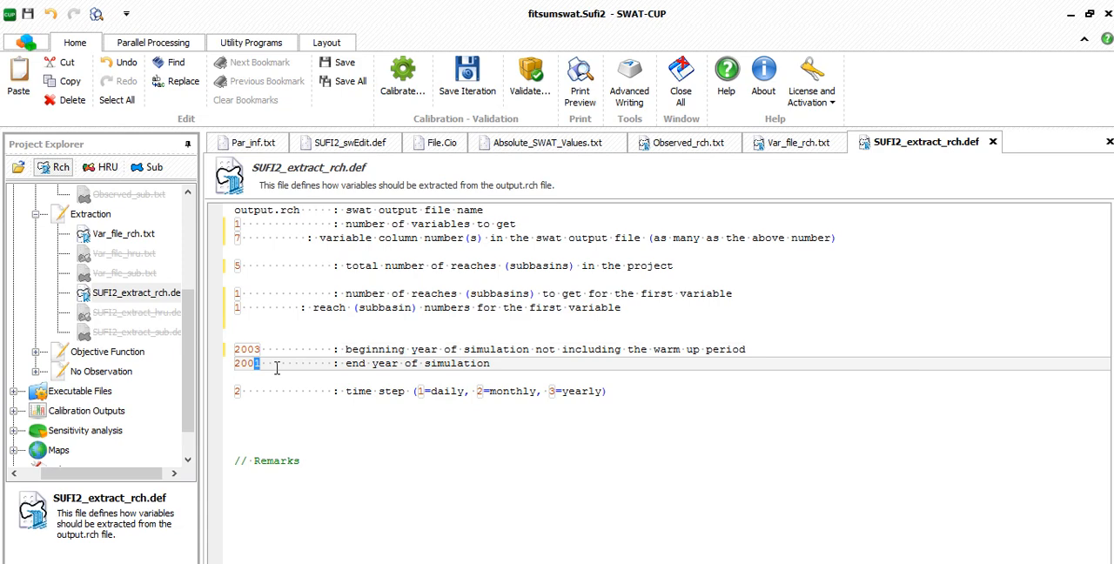
pyautogui.write('8')
pyautogui.click(450, 463)
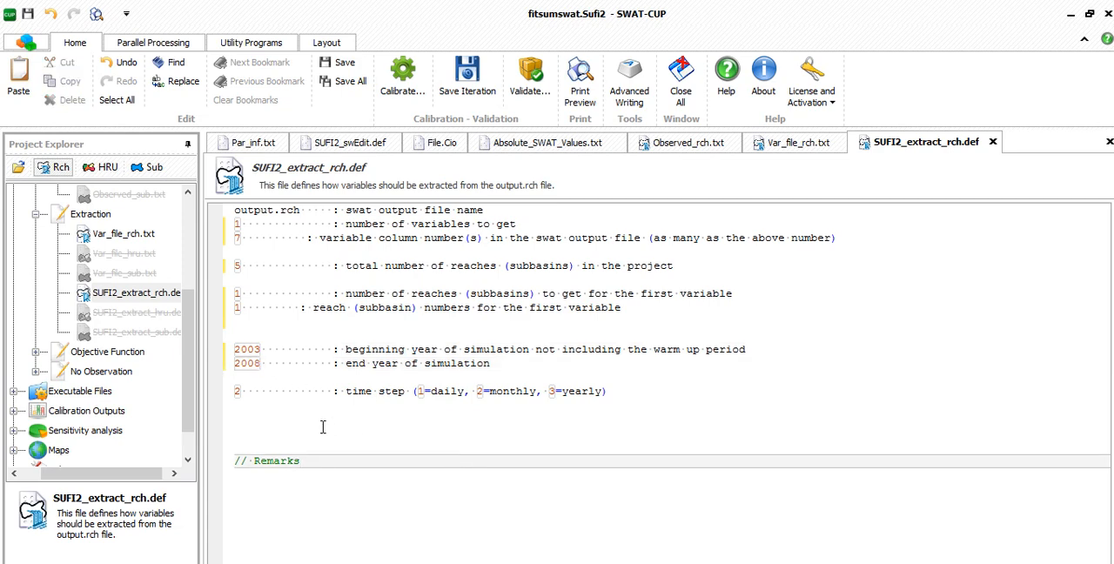
# - Recheck the simulation period in File.Cio, and set the time step to 1 (daily) in SUFI2_extract_rch.def
pyautogui.scroll(3, 139, 296)
pyautogui.click(91, 275)
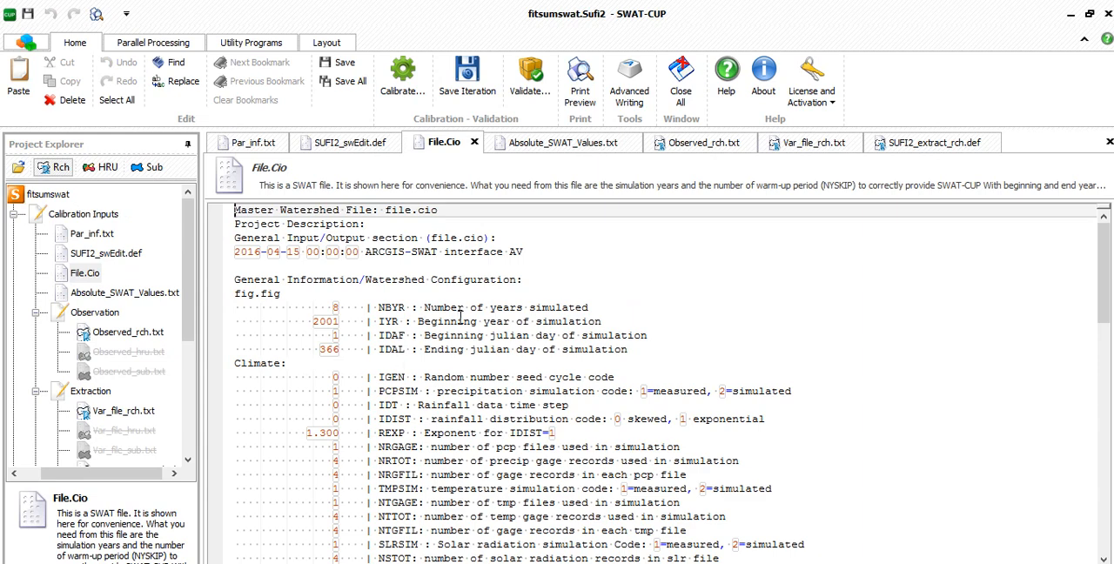
pyautogui.scroll(-2, 145, 397)
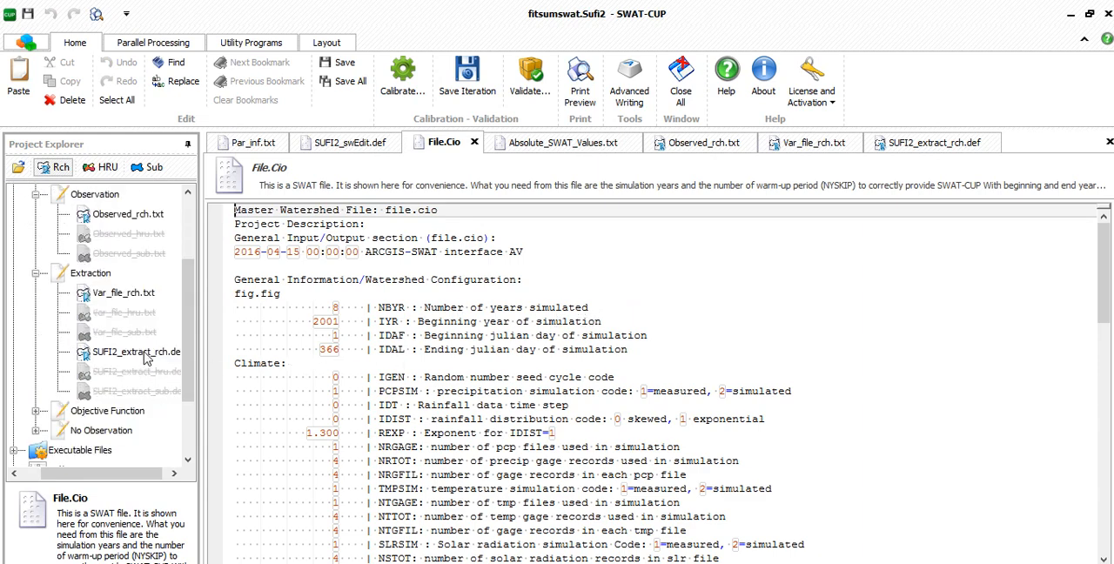
pyautogui.doubleClick(139, 357)
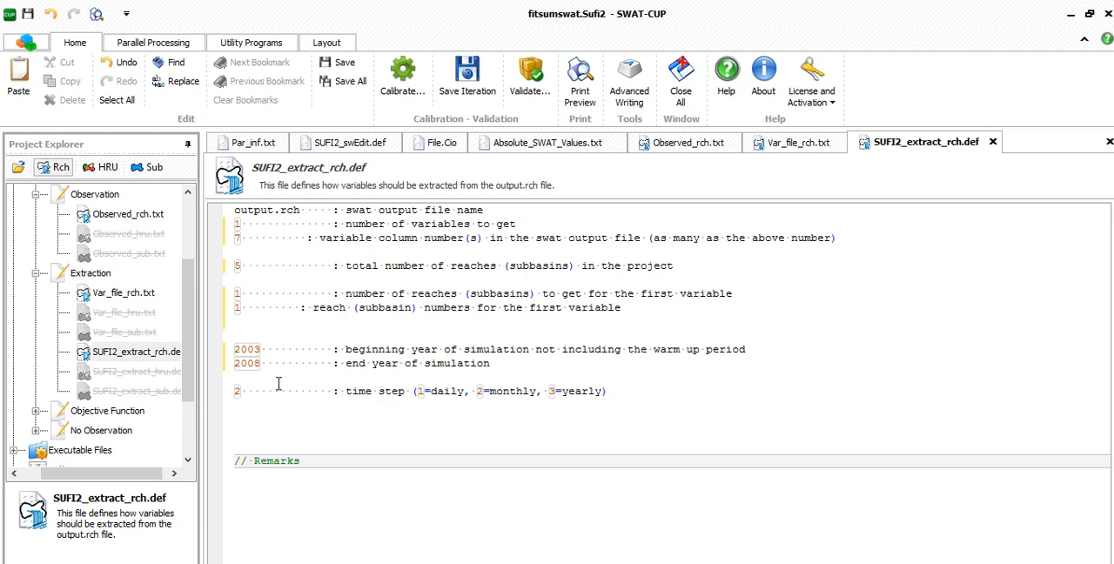
pyautogui.click(237, 391)
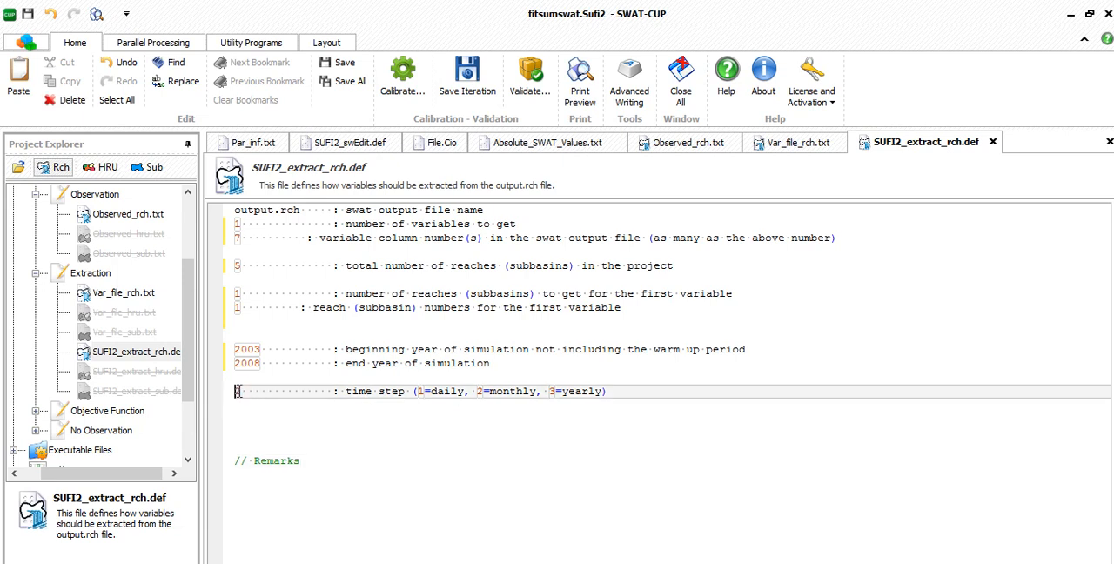
pyautogui.press('BackSpace')
pyautogui.write('1')
# - Open Observed.txt from the Objective Function inputs and set the number of observed variables to 1
pyautogui.scroll(-2, 161, 412)
pyautogui.click(36, 313)
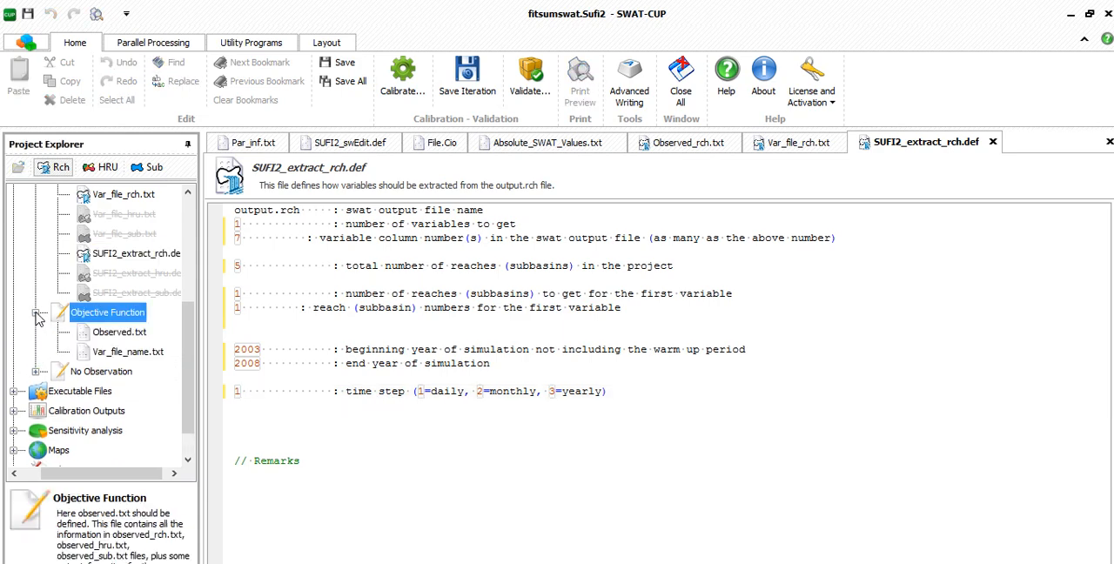
pyautogui.doubleClick(104, 334)
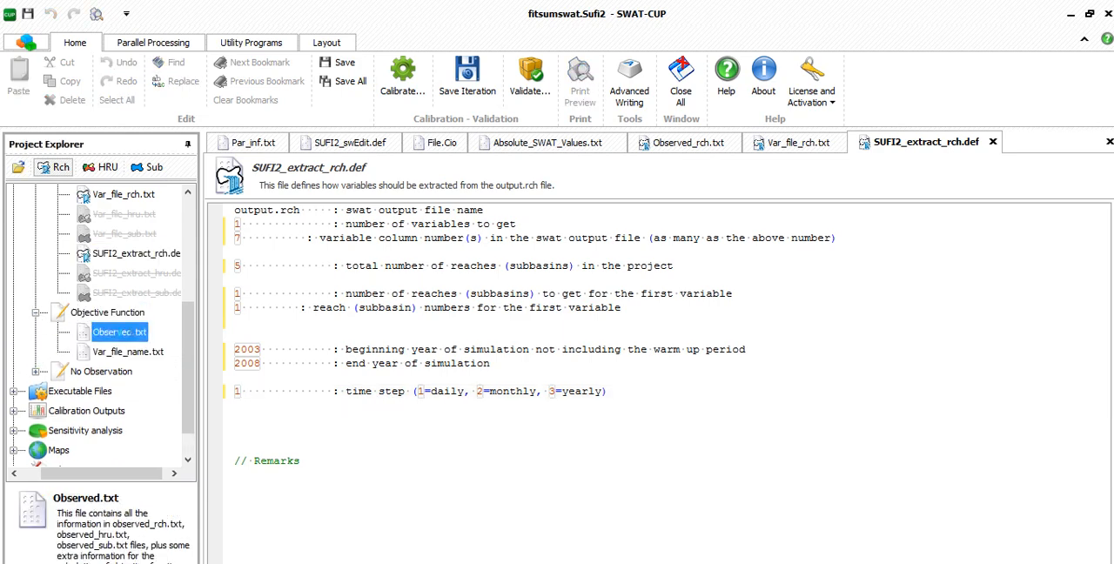
pyautogui.click(242, 212)
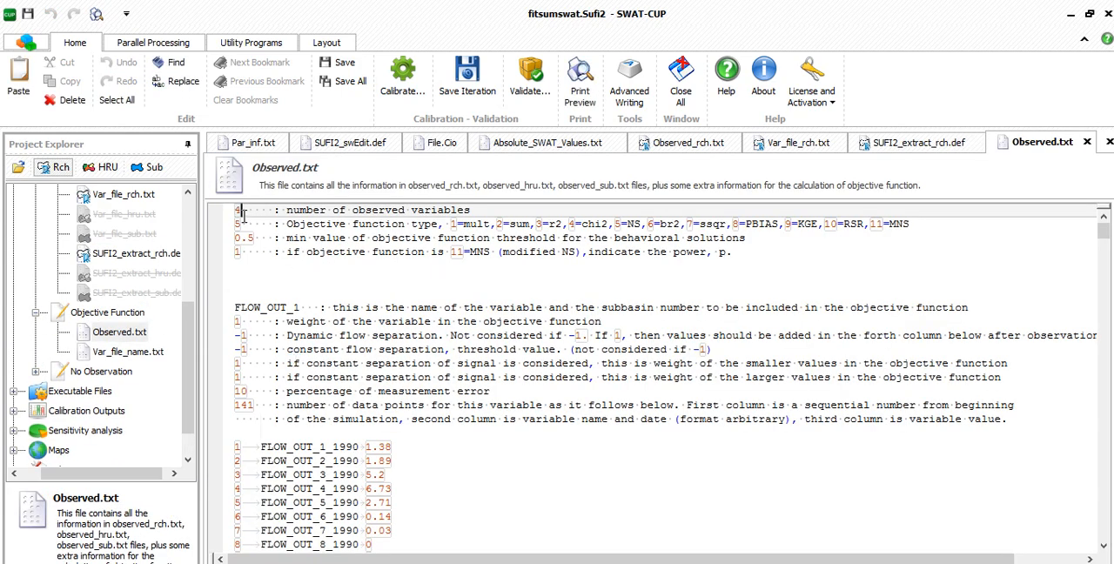
pyautogui.press('BackSpace')
pyautogui.write('1')
# - Set the objective function type in Observed.txt to 3 (r2)
pyautogui.doubleClick(534, 224)
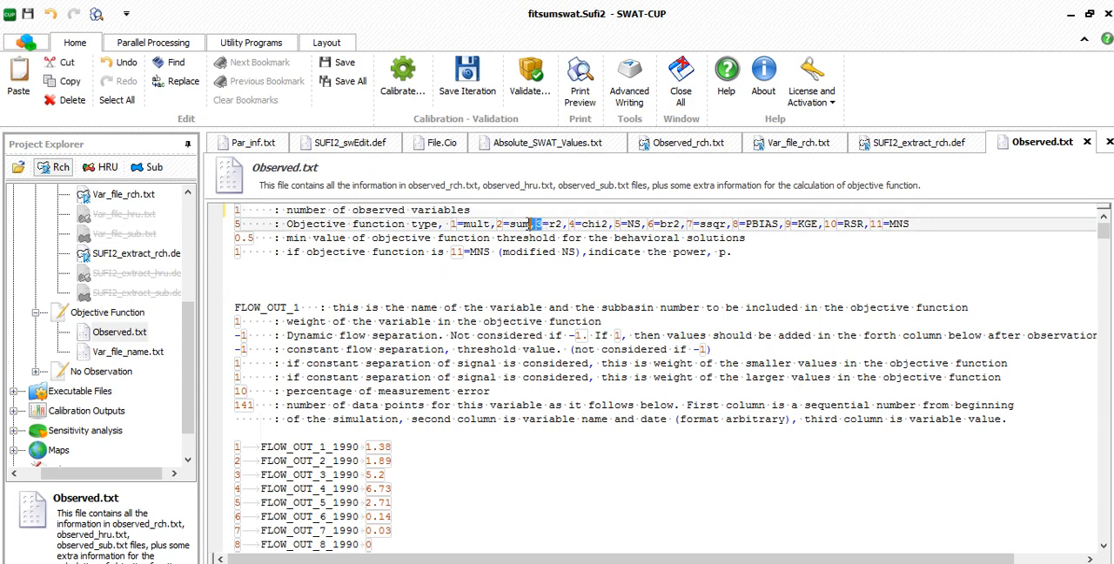
pyautogui.doubleClick(241, 225)
pyautogui.doubleClick(242, 225)
pyautogui.click(243, 225)
pyautogui.press('BackSpace')
pyautogui.write('3')
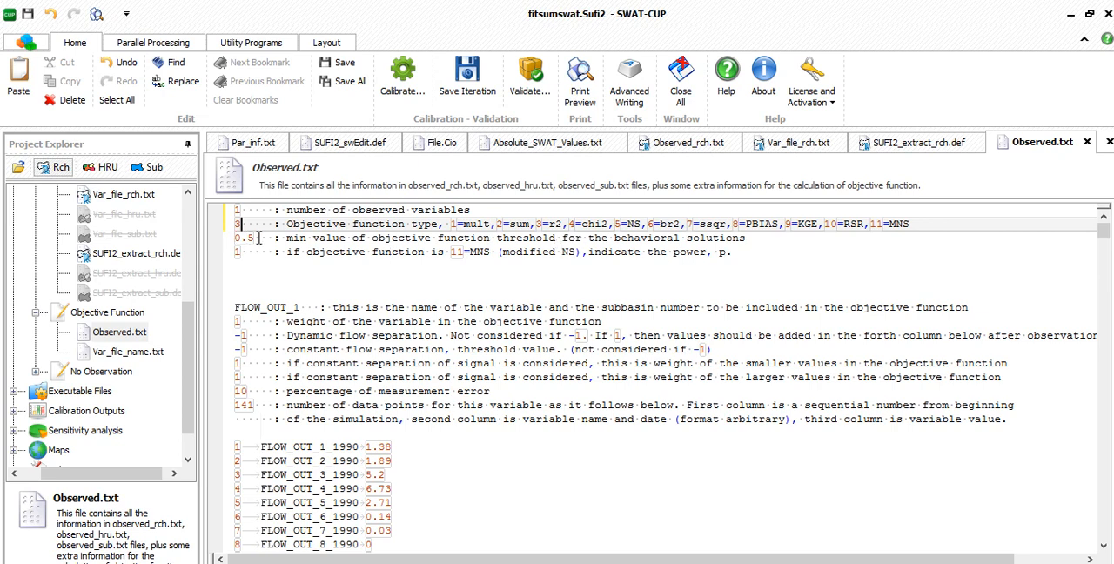
pyautogui.doubleClick(238, 255)
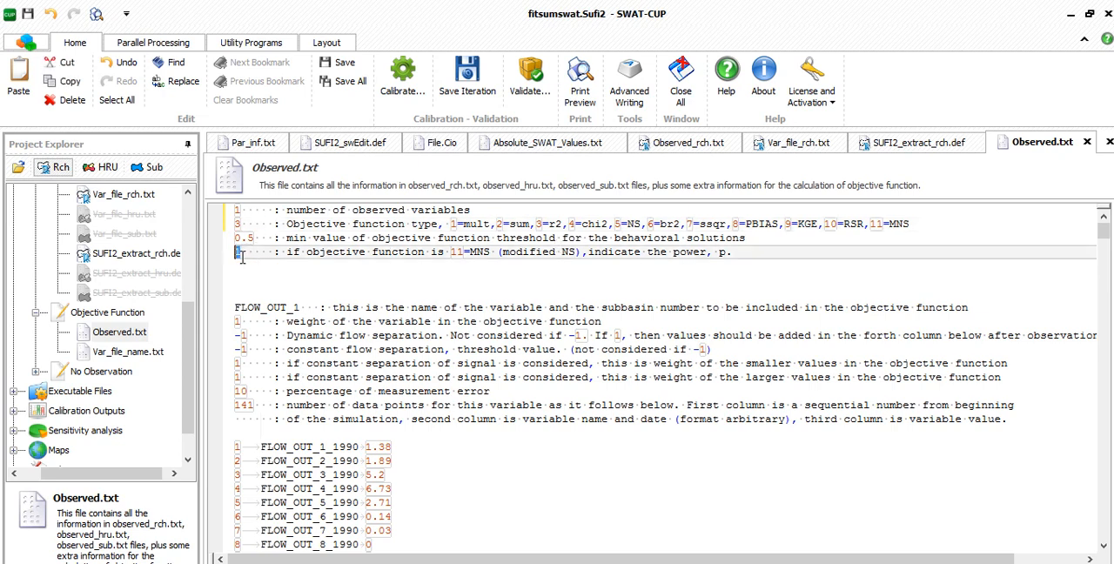
pyautogui.click(282, 265)
# - Delete all the sample data below the FLOW_OUT_1 header in Observed.txt, from the first 1990 record through the final NO3_OUT record
pyautogui.scroll(-3, 364, 503)
pyautogui.scroll(2, 364, 503)
pyautogui.scroll(-2, 364, 503)
pyautogui.moveTo(232, 322); pyautogui.dragTo(423, 320)
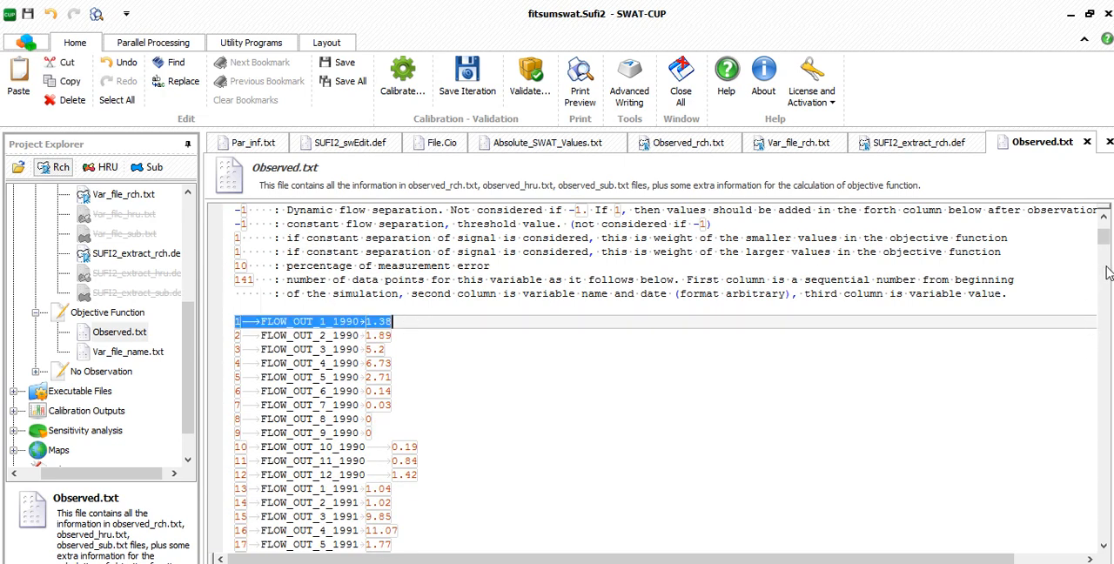
pyautogui.moveTo(1104, 256); pyautogui.dragTo(1106, 555)
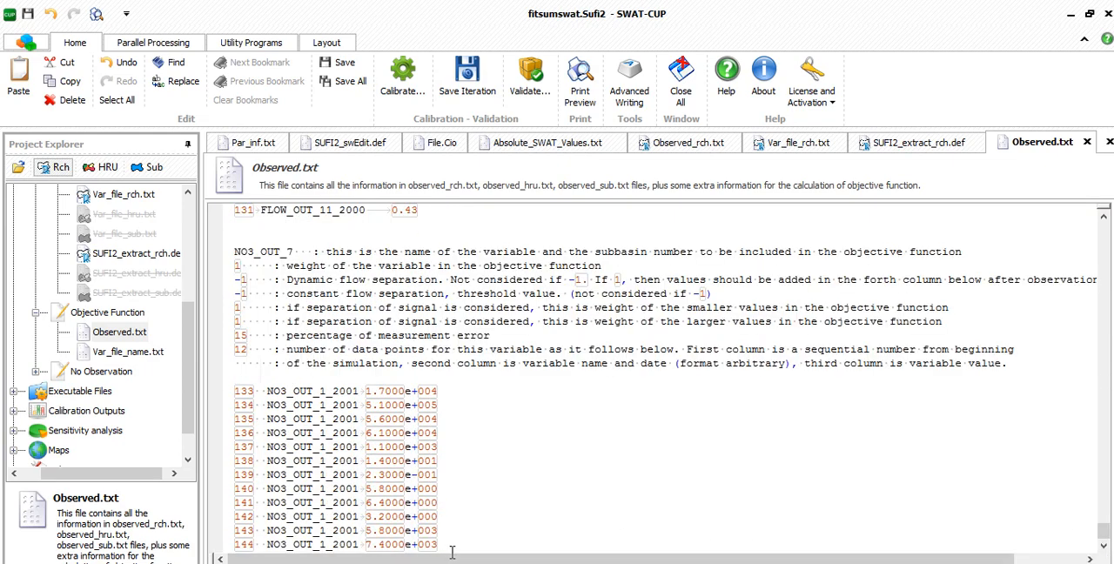
pyautogui.hotkey('ctrl', 'a')
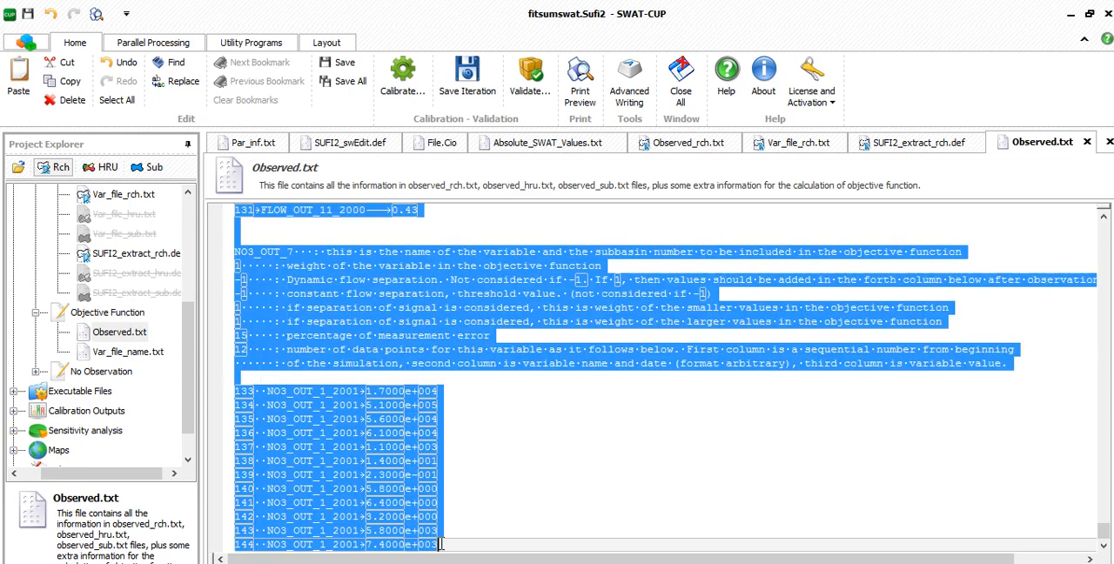
pyautogui.press('Delete')
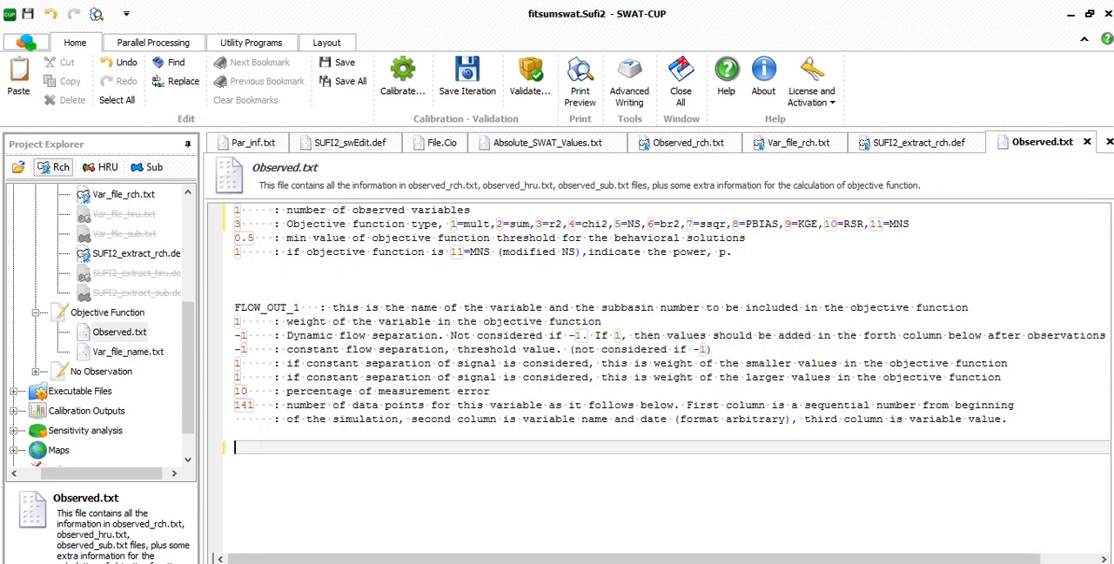
# - Paste the FLOW_OUT discharge records copied from the Excel discharge workbook into Observed.txt below the FLOW_OUT_1 header
pyautogui.hotkey('alt', 'Tab')
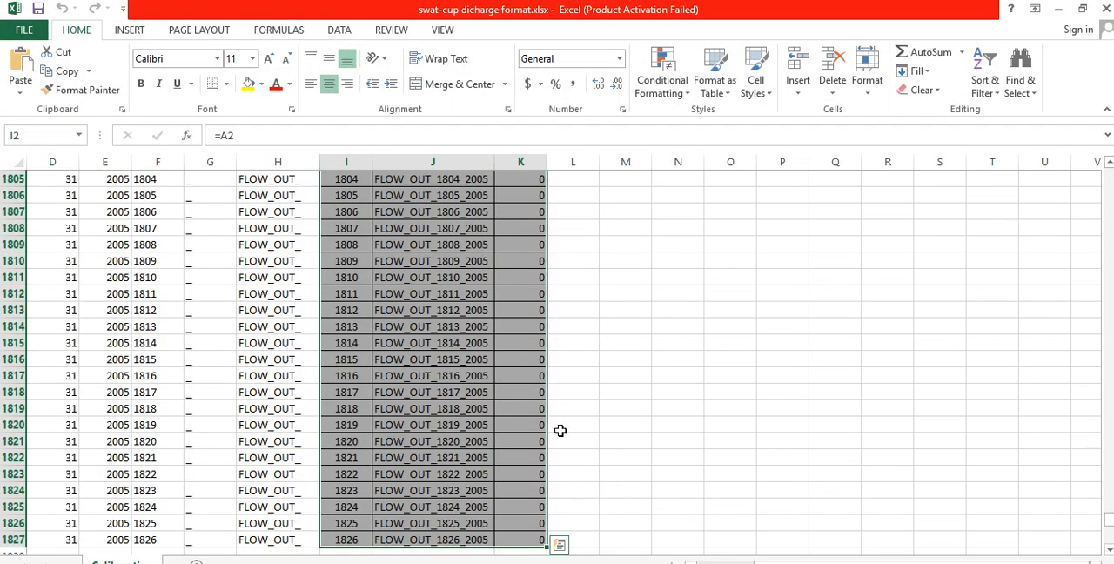
pyautogui.hotkey('alt', 'Tab')
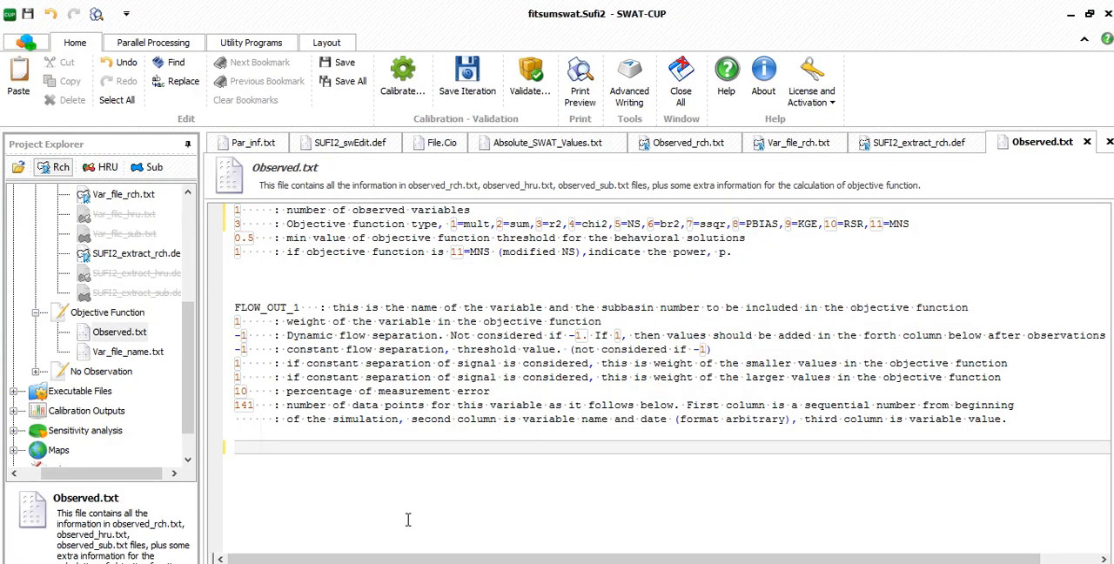
pyautogui.hotkey('ctrl', 'v')
# - Copy the sequence number of the last pasted record and set the number of data points in Observed.txt to 1826
pyautogui.doubleClick(248, 531)
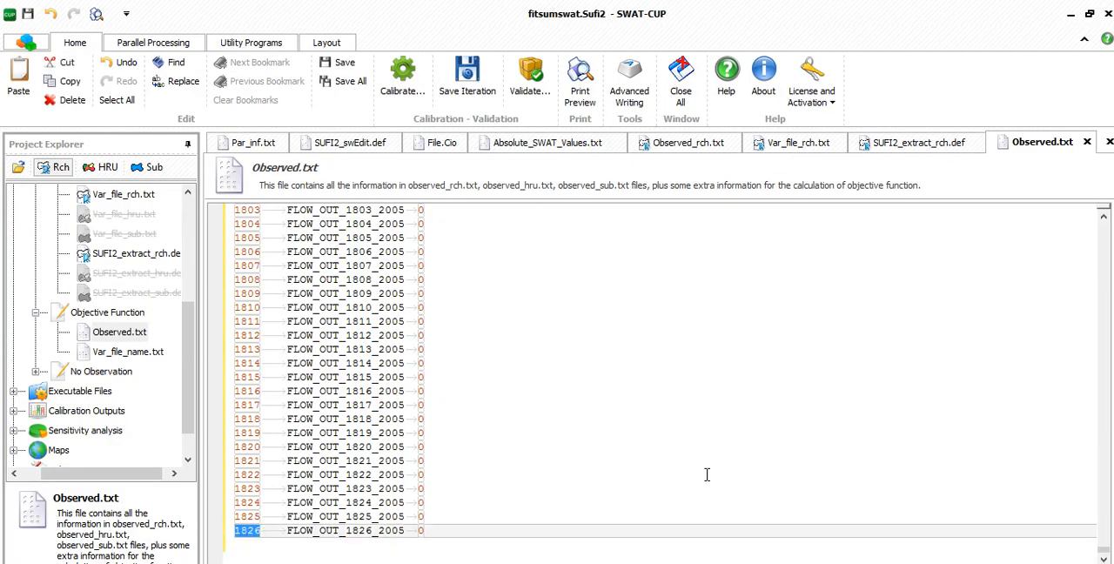
pyautogui.scroll(5, 893, 478)
pyautogui.scroll(-5, 1106, 555)
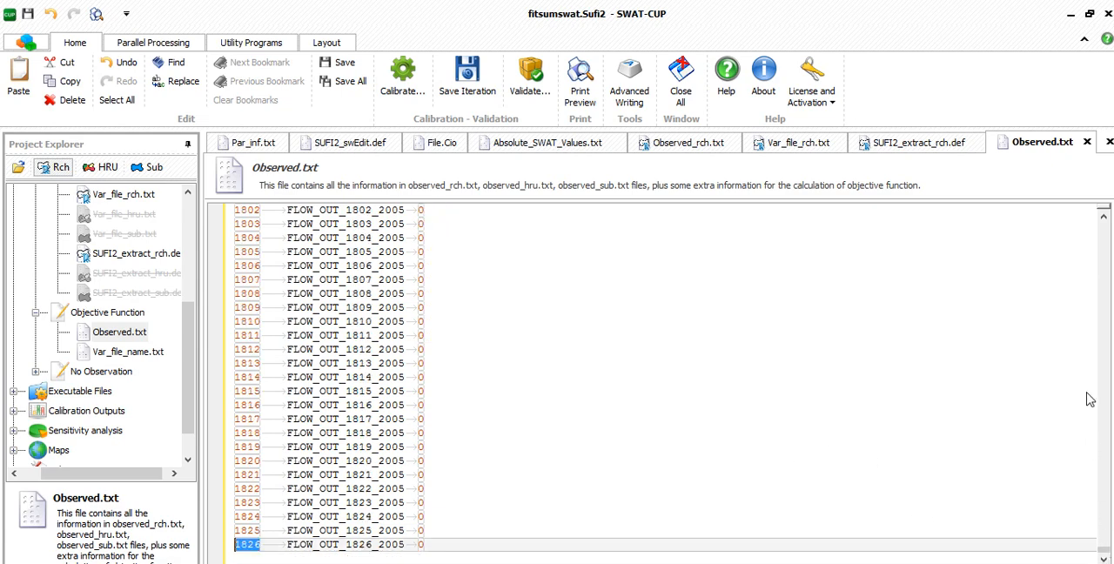
pyautogui.moveTo(1104, 547); pyautogui.dragTo(1072, 219)
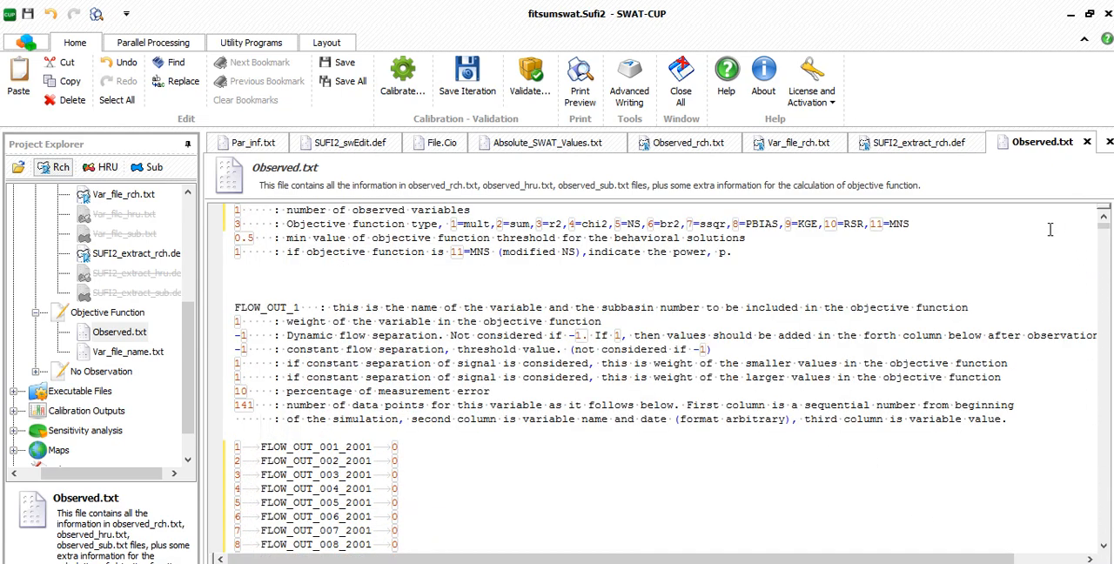
pyautogui.moveTo(259, 406); pyautogui.dragTo(228, 407)
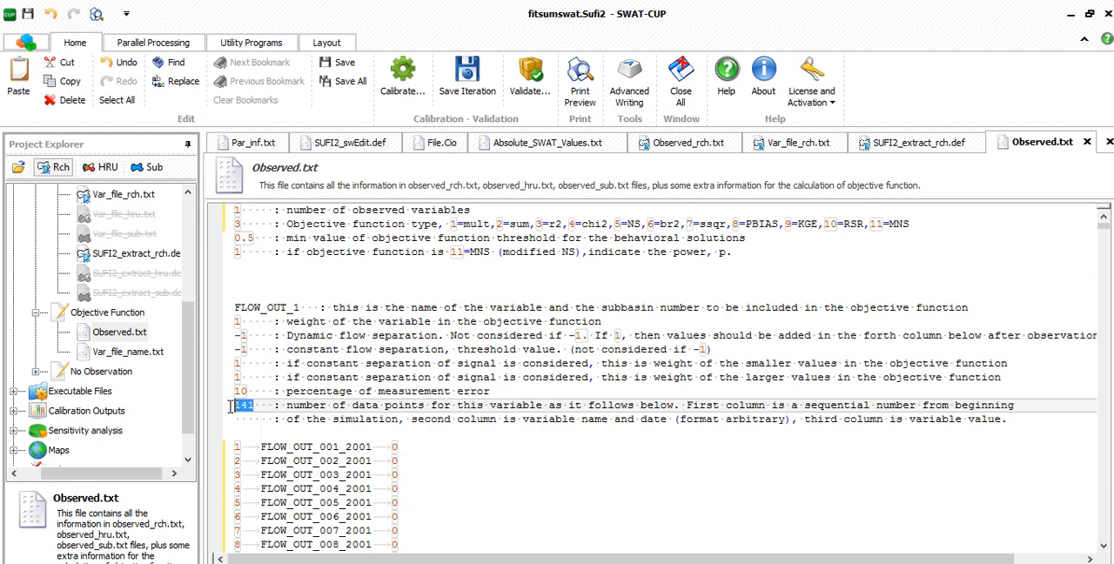
pyautogui.hotkey('ctrl', 'v')
# - Open Var_file_name.txt and delete the FLOW_OUT_3.txt, FLOW_OUT_7.txt and NO3_OUT_7.txt entries
pyautogui.doubleClick(125, 357)
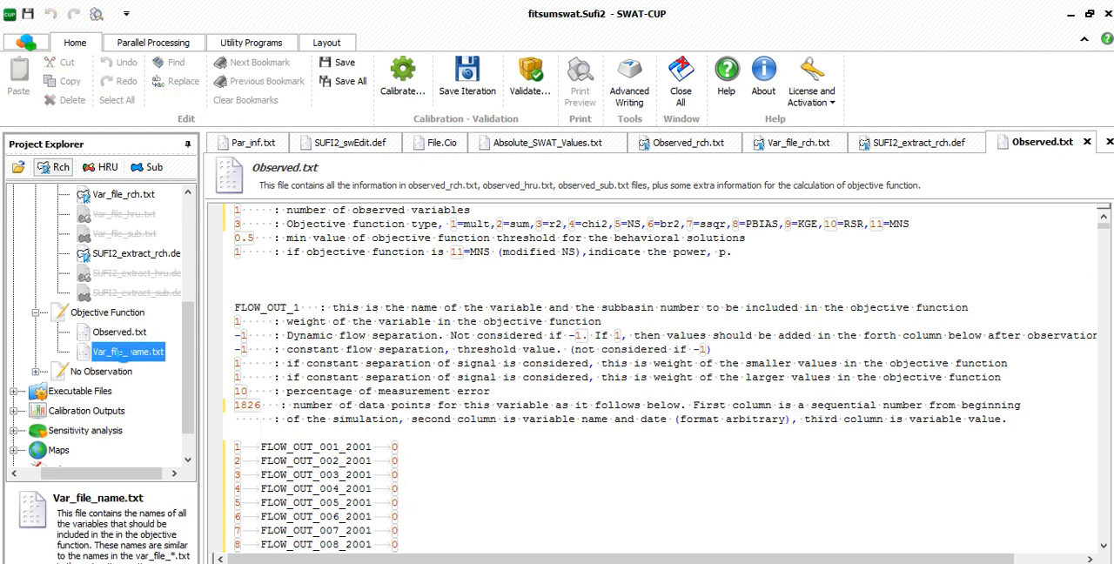
pyautogui.moveTo(338, 258); pyautogui.dragTo(236, 219)
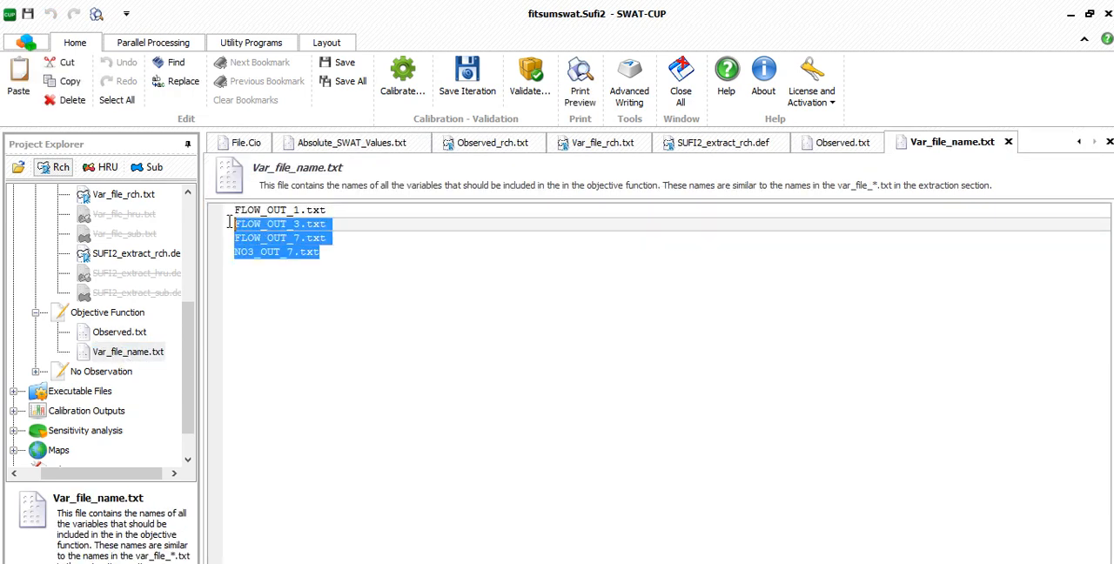
pyautogui.press('Delete')
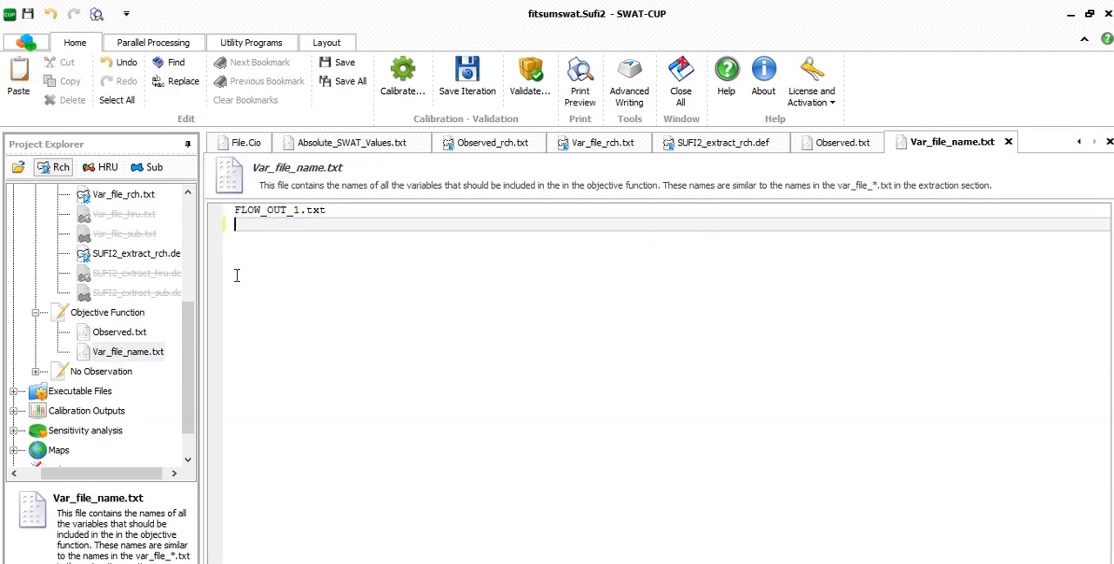
# - Open Extract_rch_No_Obs.def from the No Observation inputs and set the number of variables to get to 1
pyautogui.click(34, 371)
pyautogui.doubleClick(136, 332)
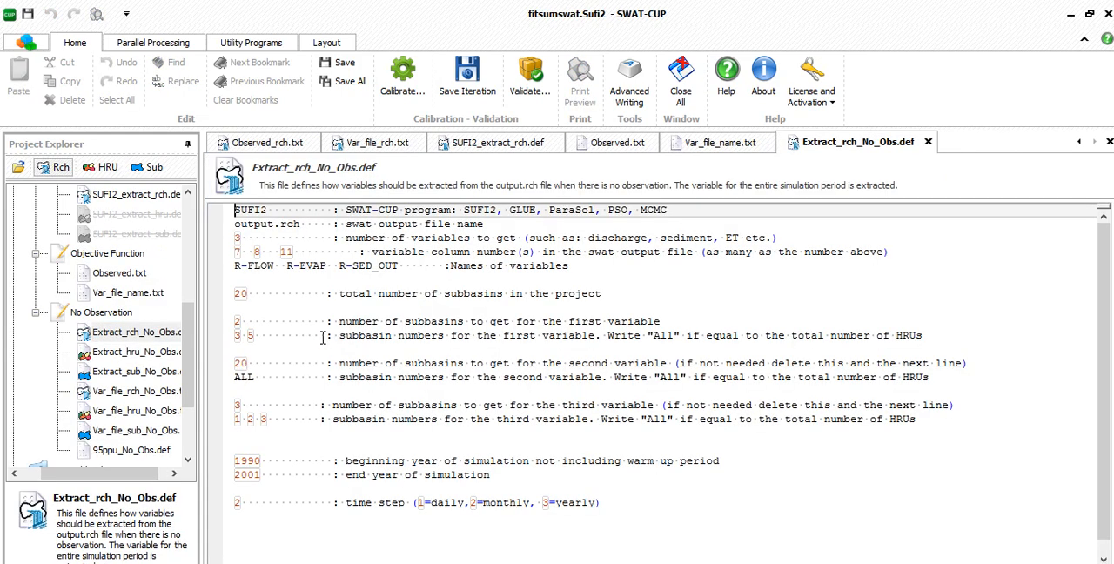
pyautogui.click(243, 238)
pyautogui.press('BackSpace')
pyautogui.write('1')
# - Remove column numbers 8 and 11 and the variable names R-EVAP and R-SED_OUT from Extract_rch_No_Obs.def
pyautogui.moveTo(298, 253); pyautogui.dragTo(249, 252)
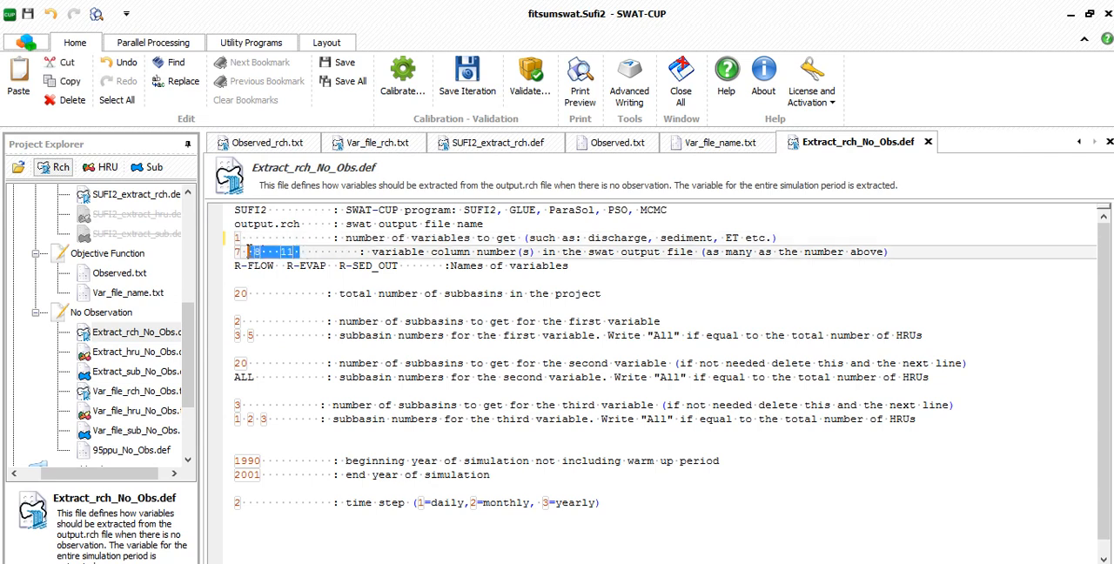
pyautogui.press('Delete')
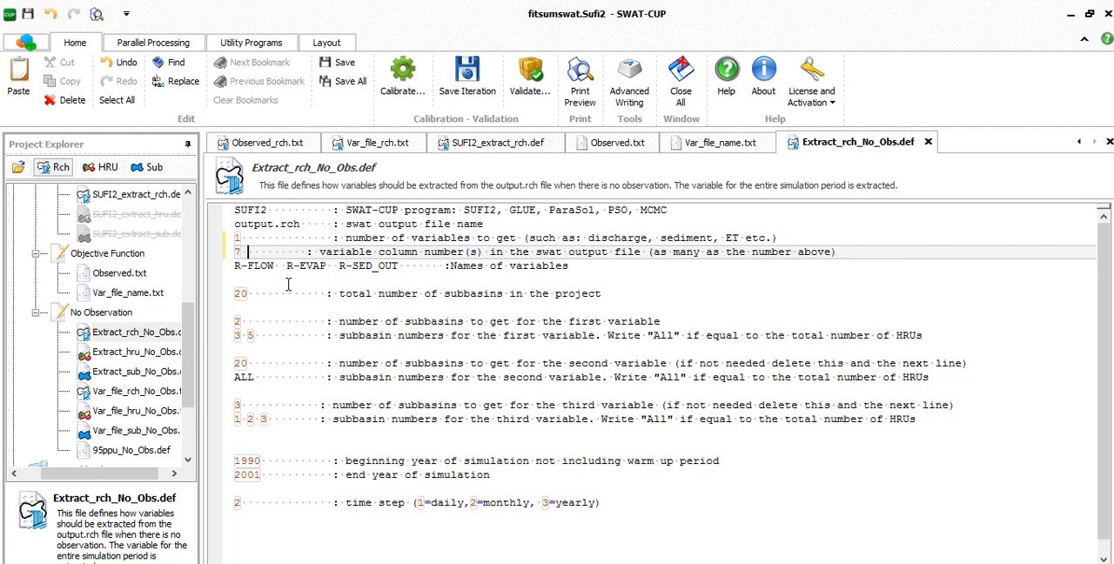
pyautogui.moveTo(290, 264); pyautogui.dragTo(405, 265)
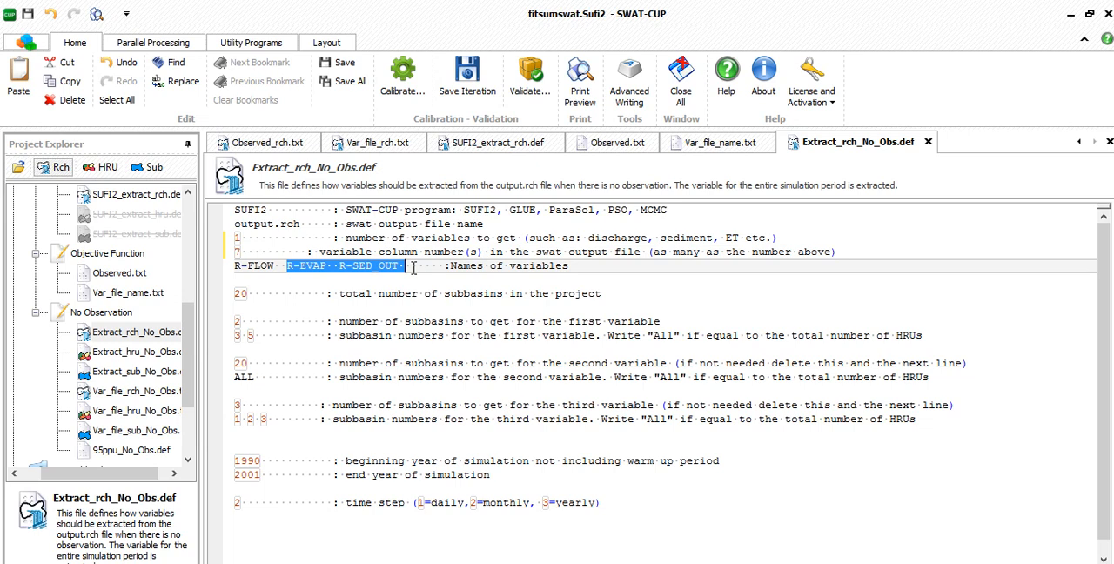
pyautogui.press('Delete')
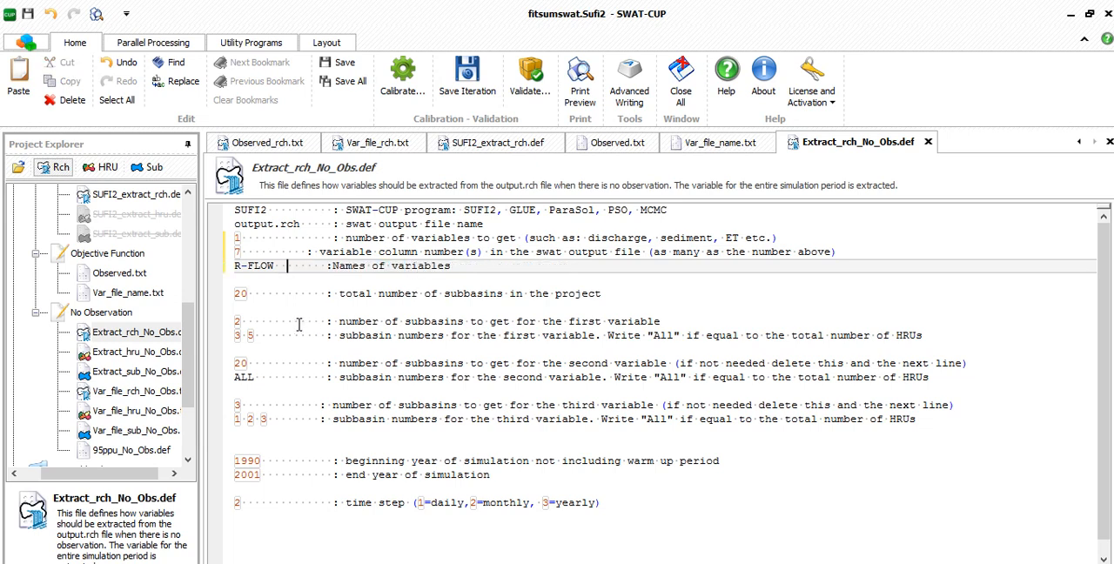
# - Set the total number of subbasins to 5, and the first variable's subbasin count and subbasin number both to 1
pyautogui.doubleClick(242, 294)
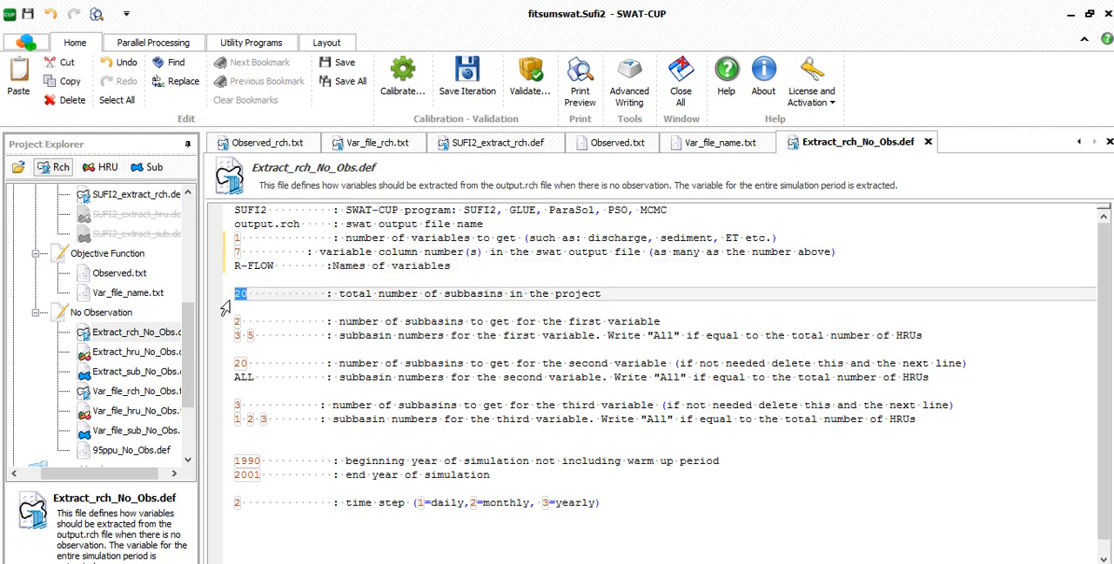
pyautogui.write('5')
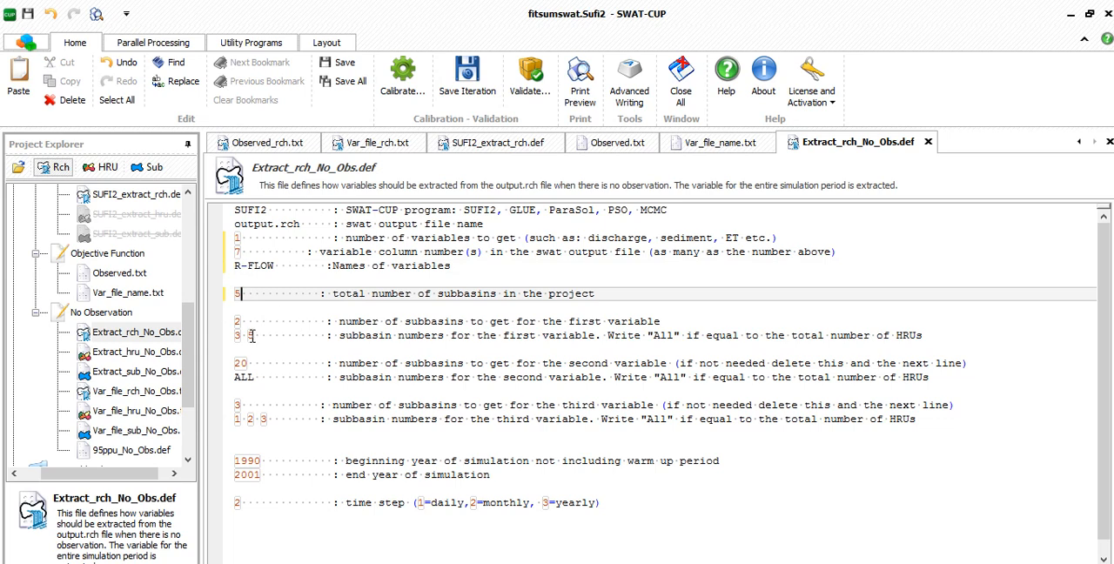
pyautogui.click(242, 321)
pyautogui.press('BackSpace')
pyautogui.write('1')
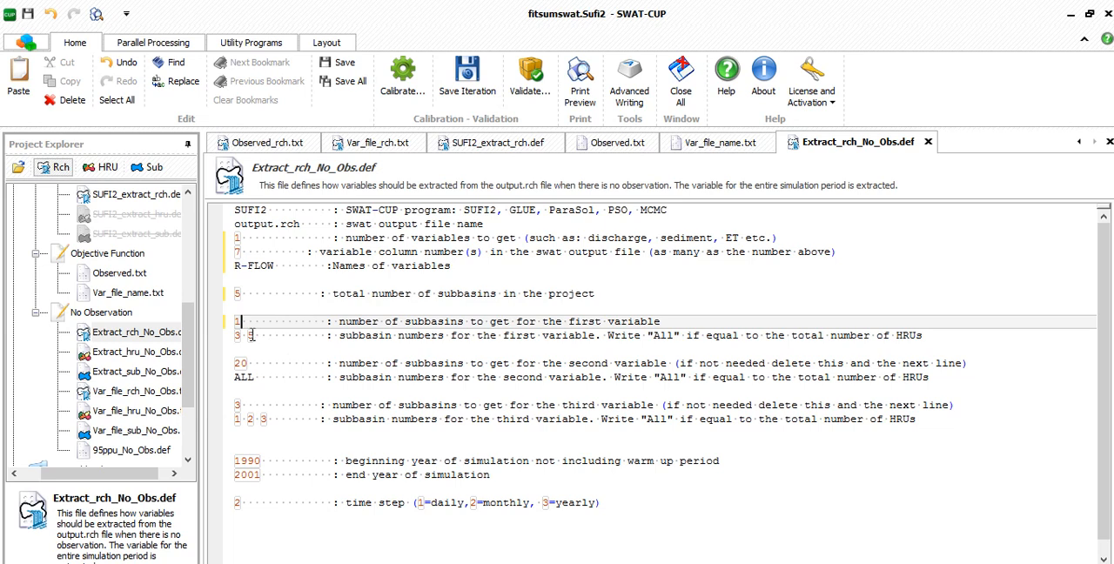
pyautogui.moveTo(253, 336); pyautogui.dragTo(233, 340)
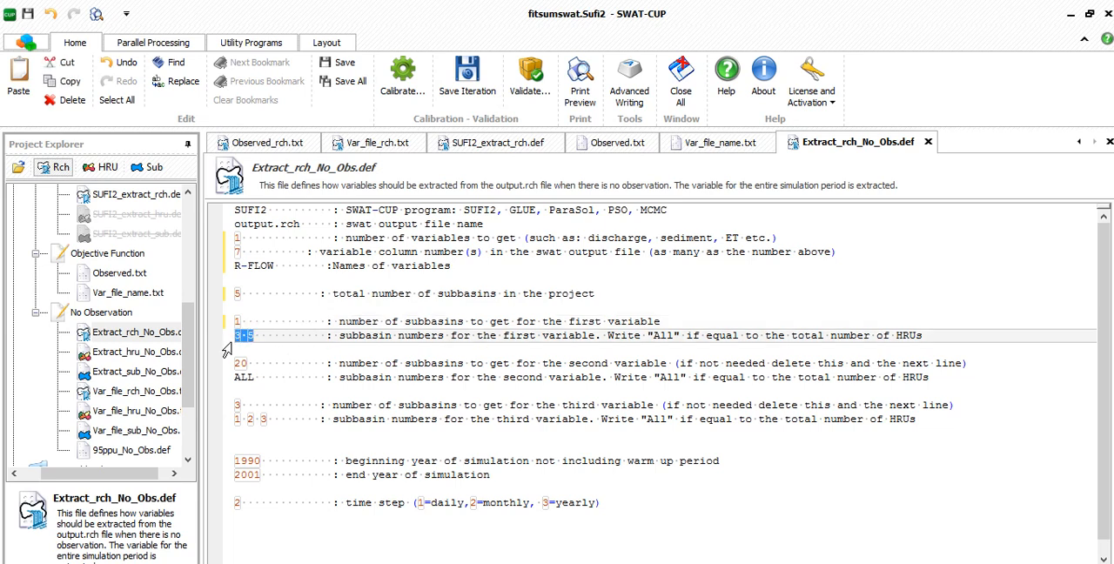
pyautogui.write('1')
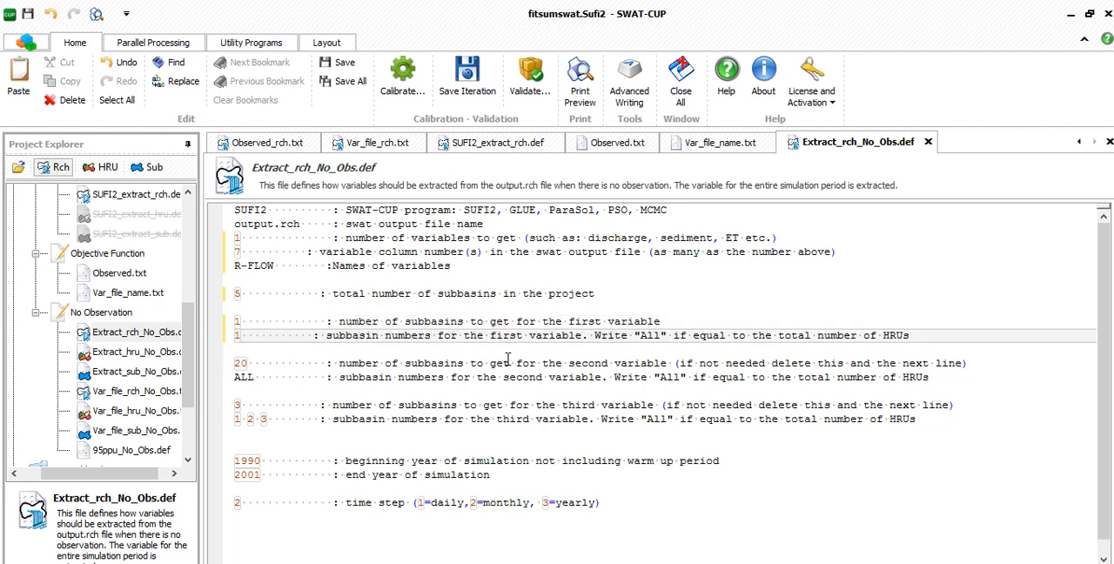
# - Delete the subbasin lines for the second and third variables in Extract_rch_No_Obs.def
pyautogui.moveTo(606, 365); pyautogui.dragTo(542, 407)
pyautogui.moveTo(953, 430); pyautogui.dragTo(233, 392)
pyautogui.press('Delete')
# - Set the simulation years in Extract_rch_No_Obs.def to 2003 through 2008 and the time step to 1 (daily)
pyautogui.click(279, 390)
pyautogui.write('200')
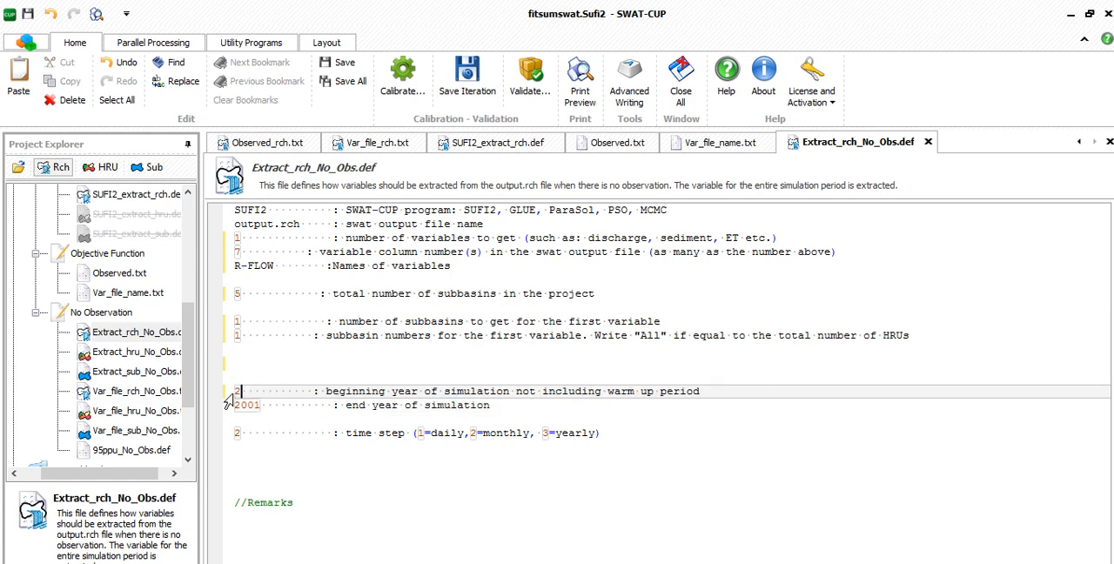
pyautogui.write('3')
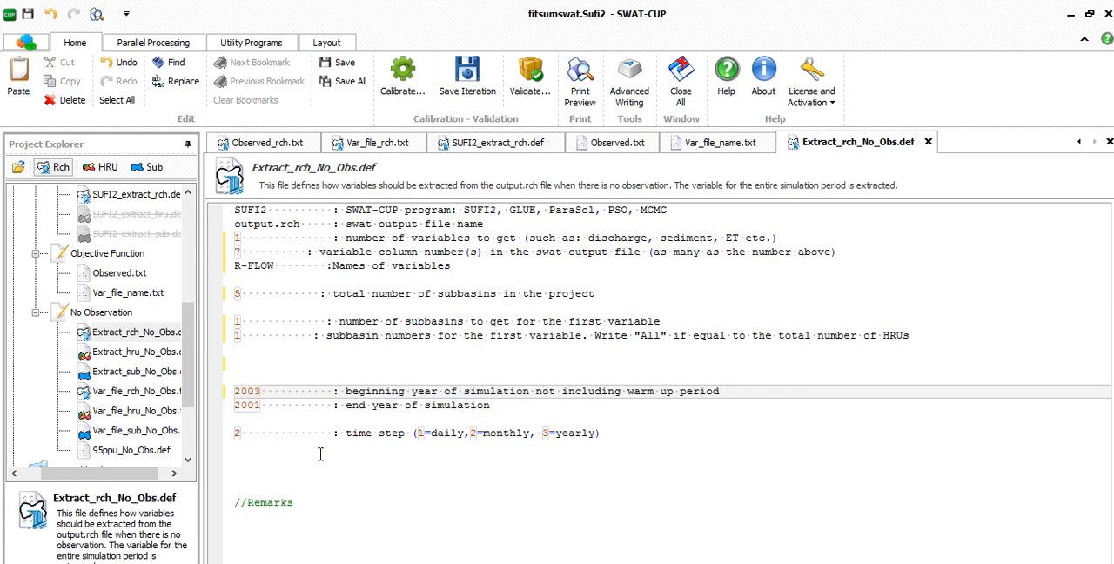
pyautogui.press('Down')
pyautogui.press('BackSpace')
pyautogui.write('8')
pyautogui.click(403, 474)
pyautogui.click(243, 434)
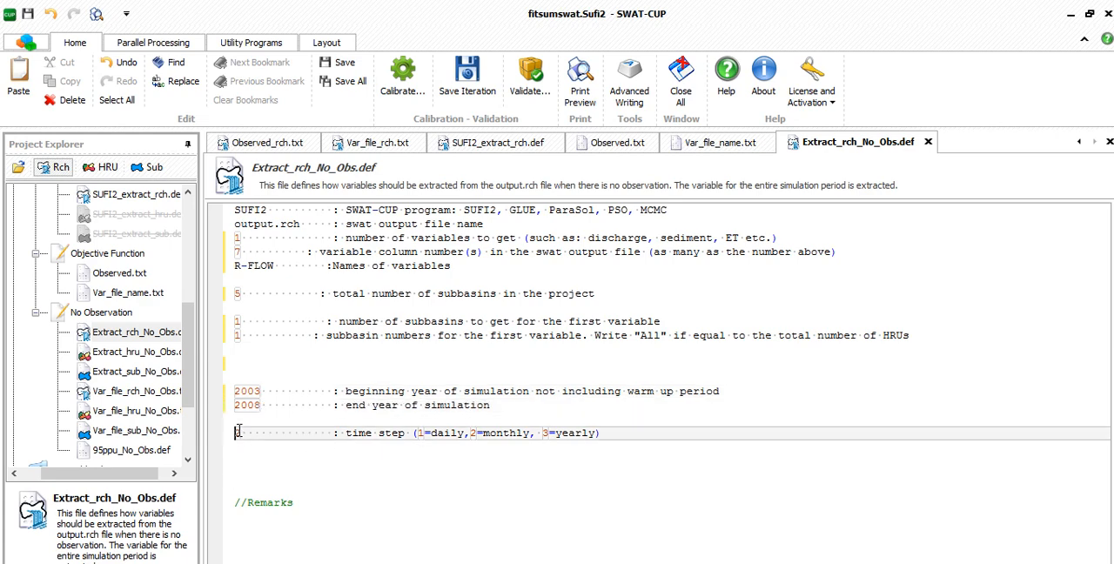
pyautogui.press('BackSpace')
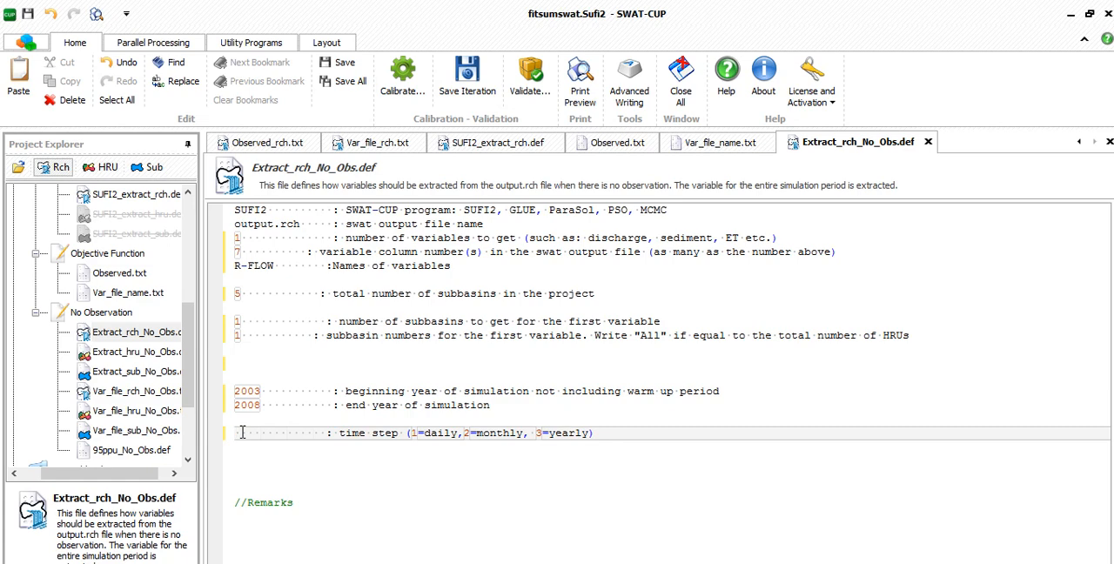
pyautogui.write('1')
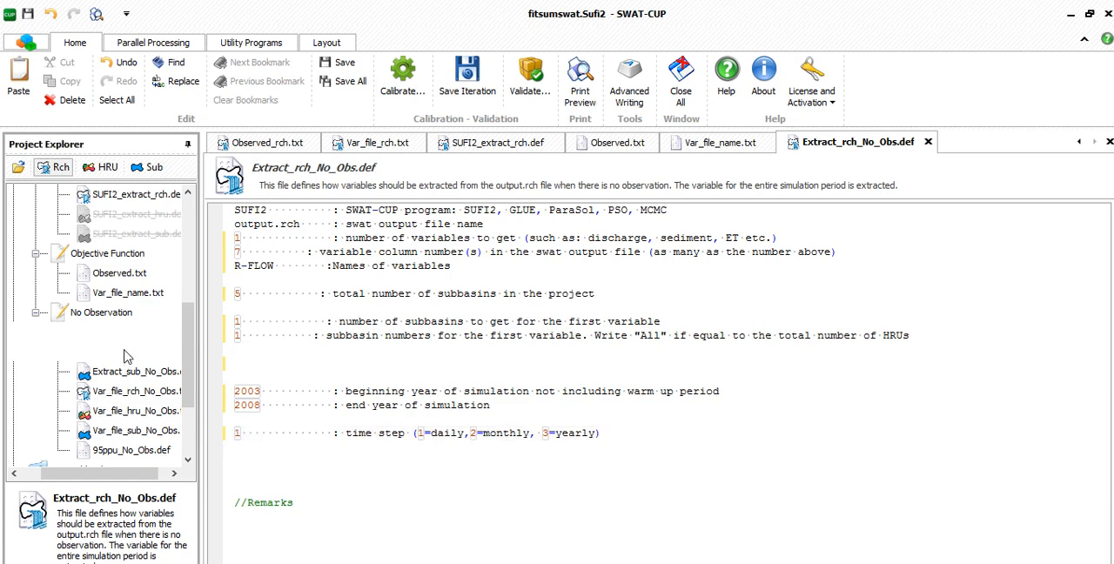
# - Open Extract_hru_No_Obs.def and set the number of variables to 1 and the variable column number to 7
pyautogui.doubleClick(139, 351)
pyautogui.click(241, 238)
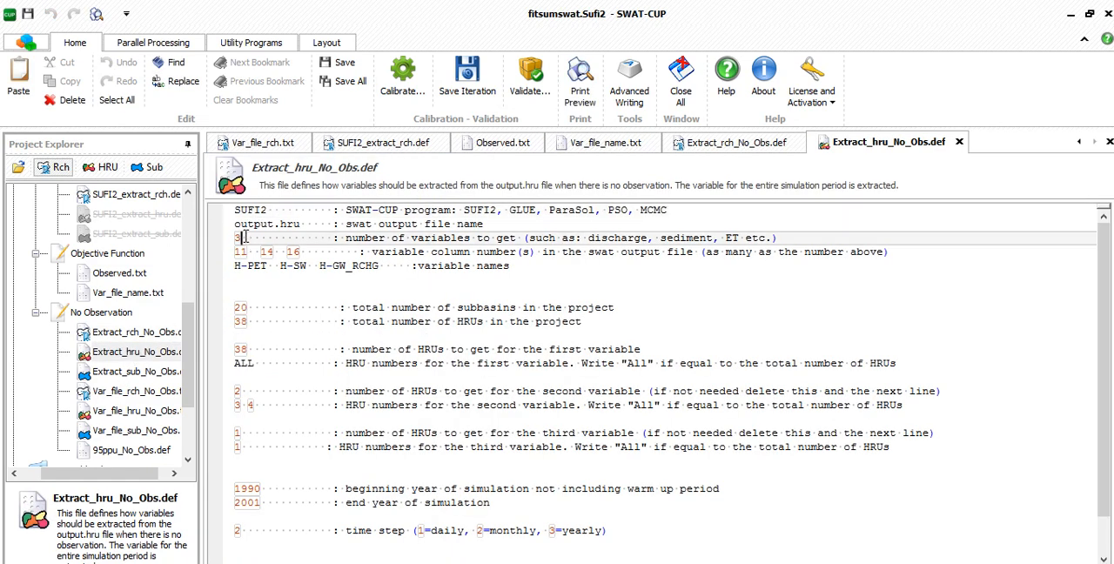
pyautogui.press('BackSpace')
pyautogui.write('1')
pyautogui.moveTo(312, 252); pyautogui.dragTo(235, 252)
pyautogui.write('7')
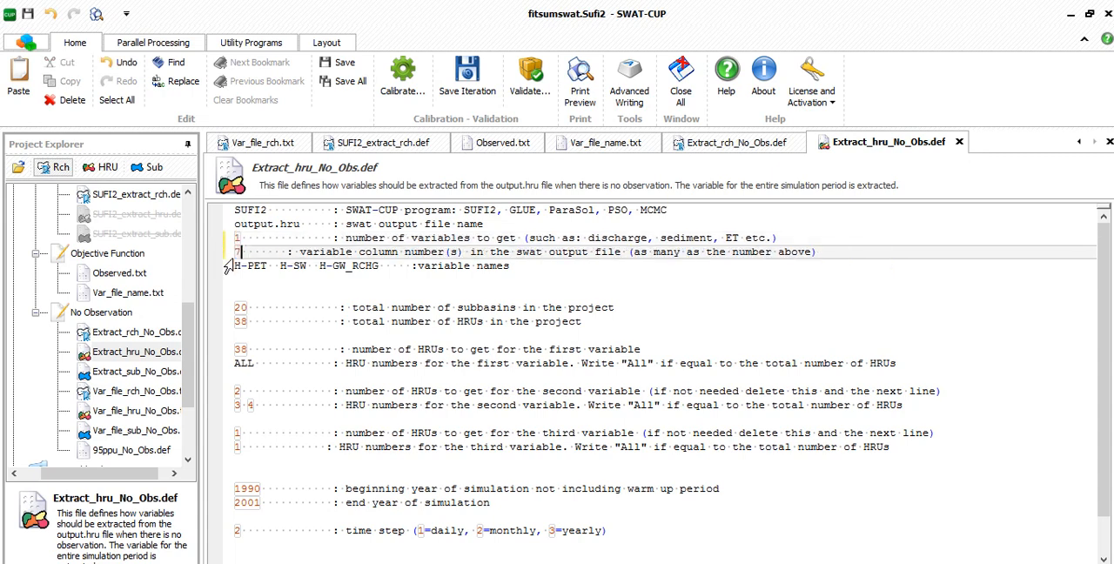
# - Copy the R-FLOW name from Extract_rch_No_Obs.def and replace the variable names in Extract_hru_No_Obs.def with it
pyautogui.doubleClick(139, 334)
pyautogui.moveTo(279, 265); pyautogui.dragTo(228, 267)
pyautogui.hotkey('ctrl', 'c')
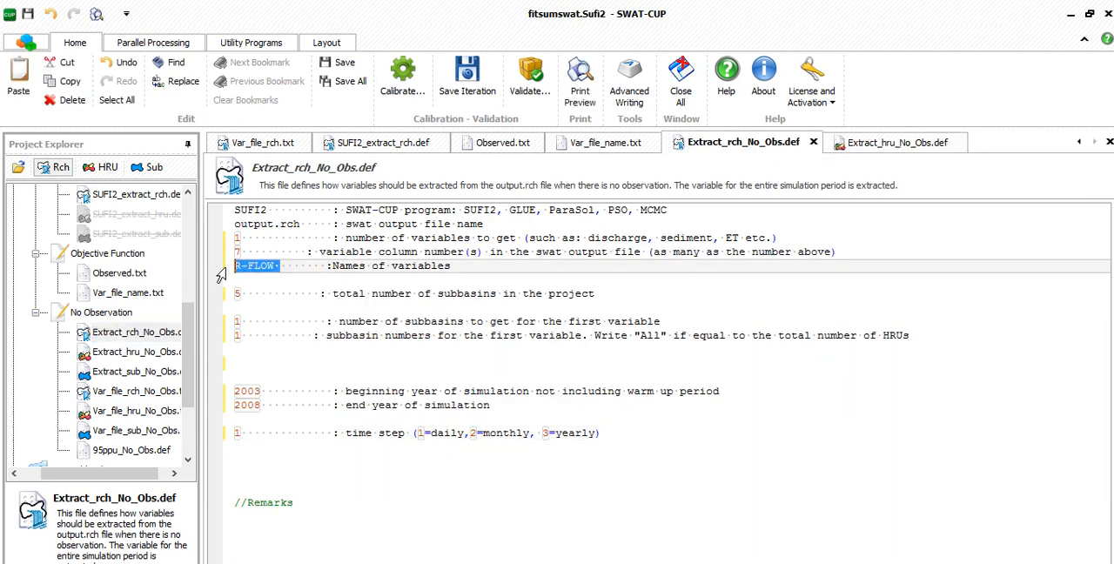
pyautogui.doubleClick(137, 352)
pyautogui.moveTo(381, 266); pyautogui.dragTo(222, 271)
pyautogui.hotkey('ctrl', 'v')
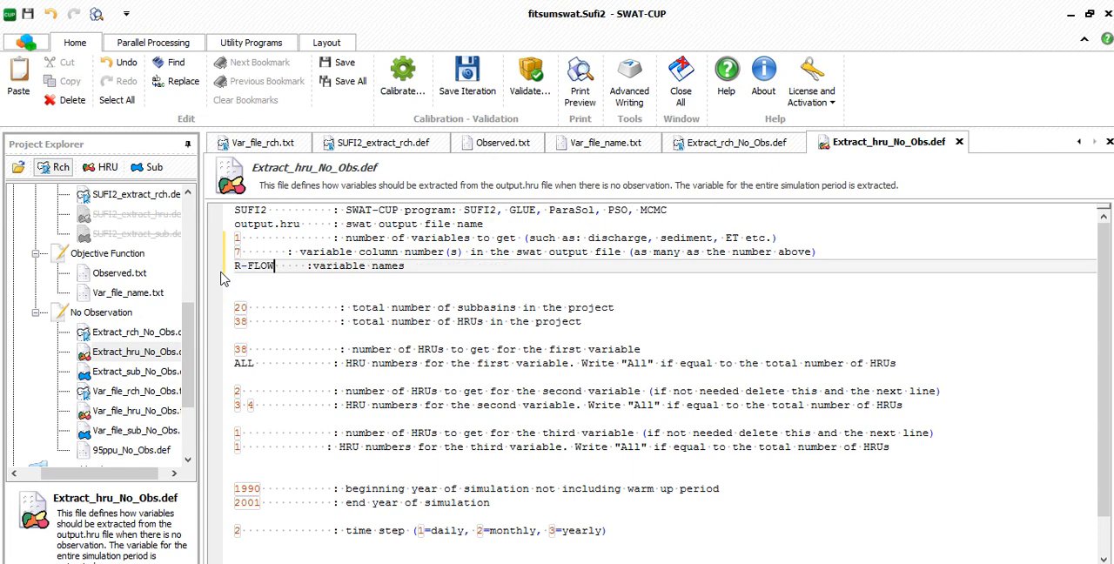
# - Open Extract_sub_No_Obs.def and set total subbasins to 5, and the first variable's subbasin count and HRU number to 1
pyautogui.doubleClick(109, 372)
pyautogui.click(114, 355)
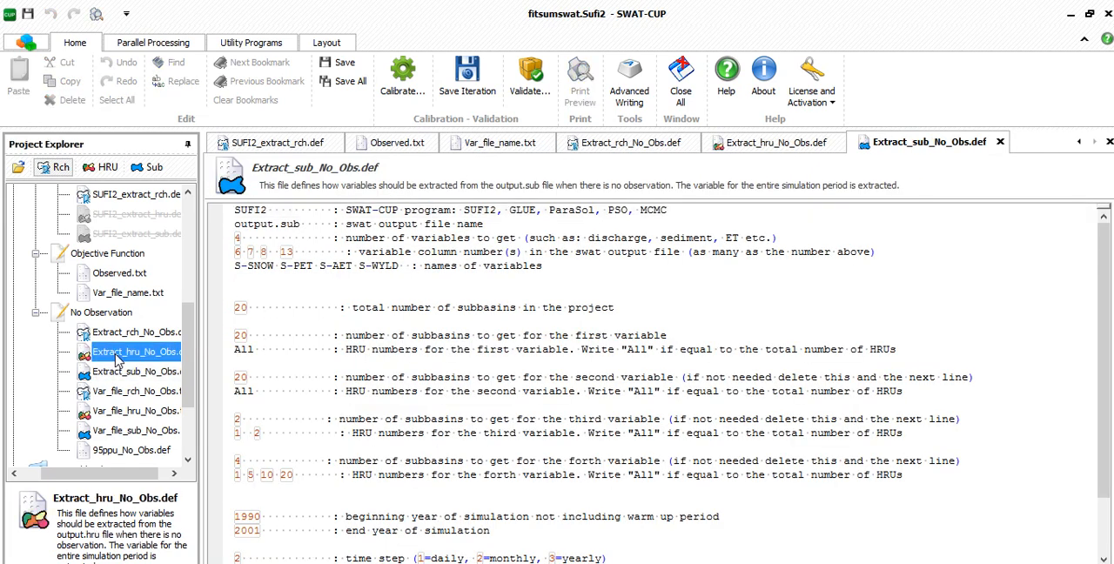
pyautogui.moveTo(236, 307); pyautogui.dragTo(223, 351)
pyautogui.write('5')
pyautogui.write('1')
pyautogui.write('1')
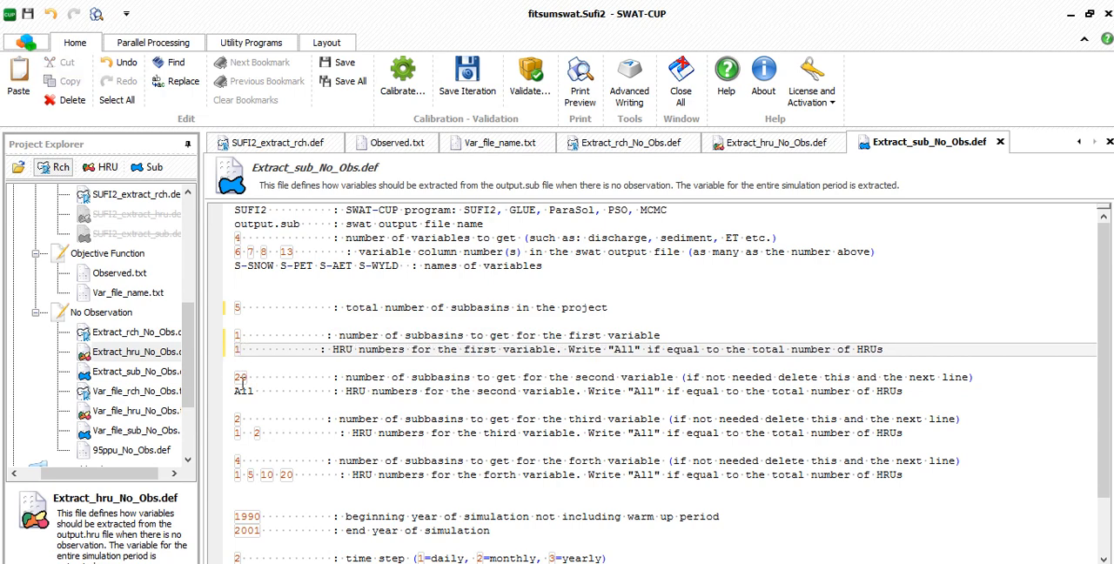
# - Delete the lines for the second, third and fourth variables in Extract_sub_No_Obs.def
pyautogui.moveTo(621, 377); pyautogui.dragTo(581, 377)
pyautogui.moveTo(609, 419); pyautogui.dragTo(564, 419)
pyautogui.moveTo(606, 460); pyautogui.dragTo(580, 464)
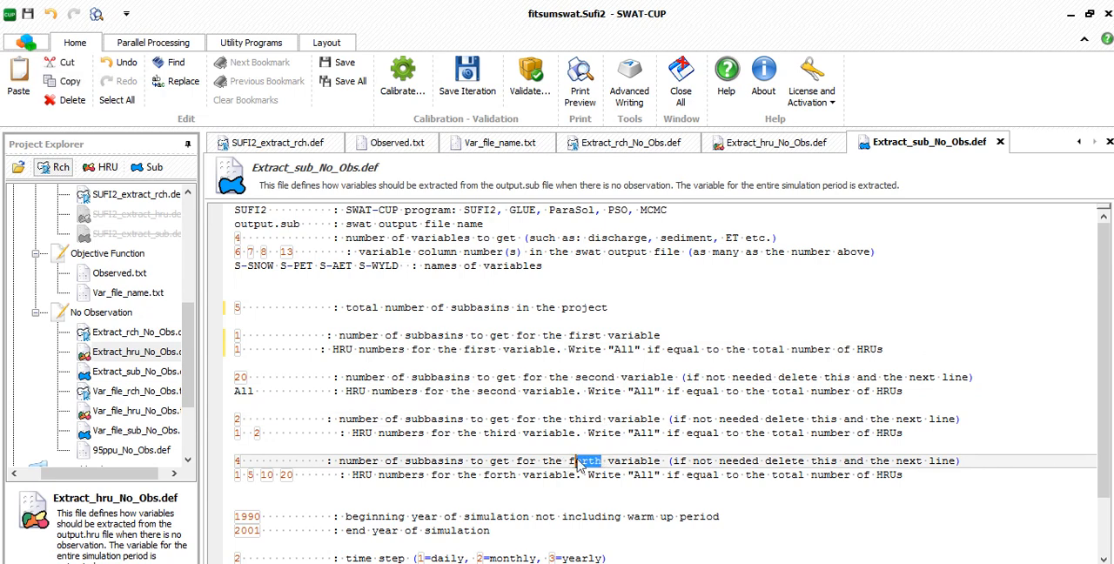
pyautogui.moveTo(924, 480); pyautogui.dragTo(230, 407)
pyautogui.press('Delete')
# - Set the simulation years in Extract_sub_No_Obs.def to 2003 through 2008 and the time step to 1 (daily)
pyautogui.press('BackSpace')
pyautogui.write('2003')
pyautogui.click(263, 420)
pyautogui.press('BackSpace')
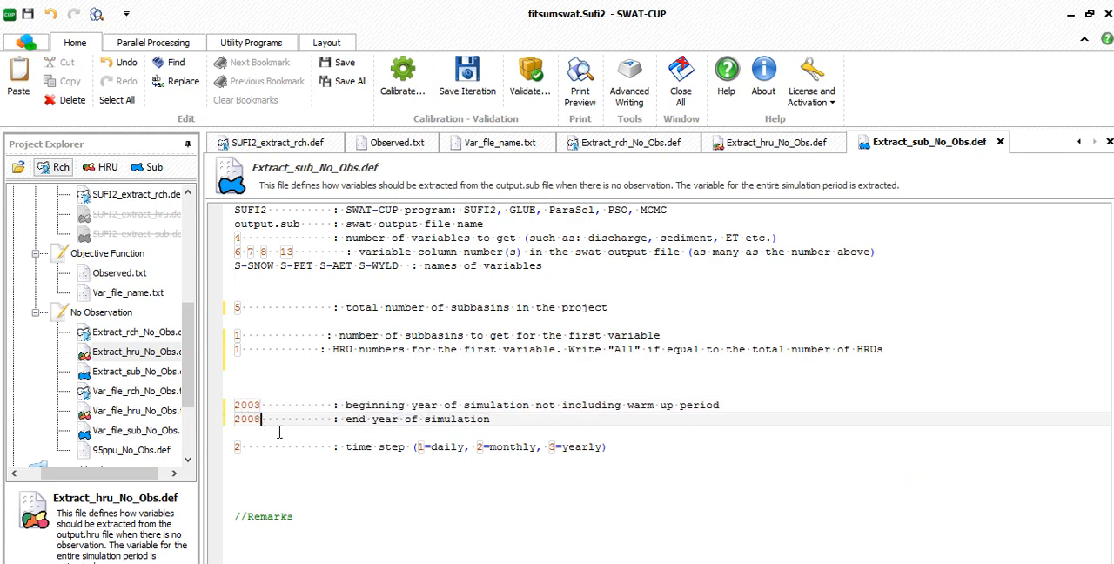
pyautogui.write('8')
pyautogui.doubleClick(244, 448)
pyautogui.write('1')
pyautogui.click(378, 507)
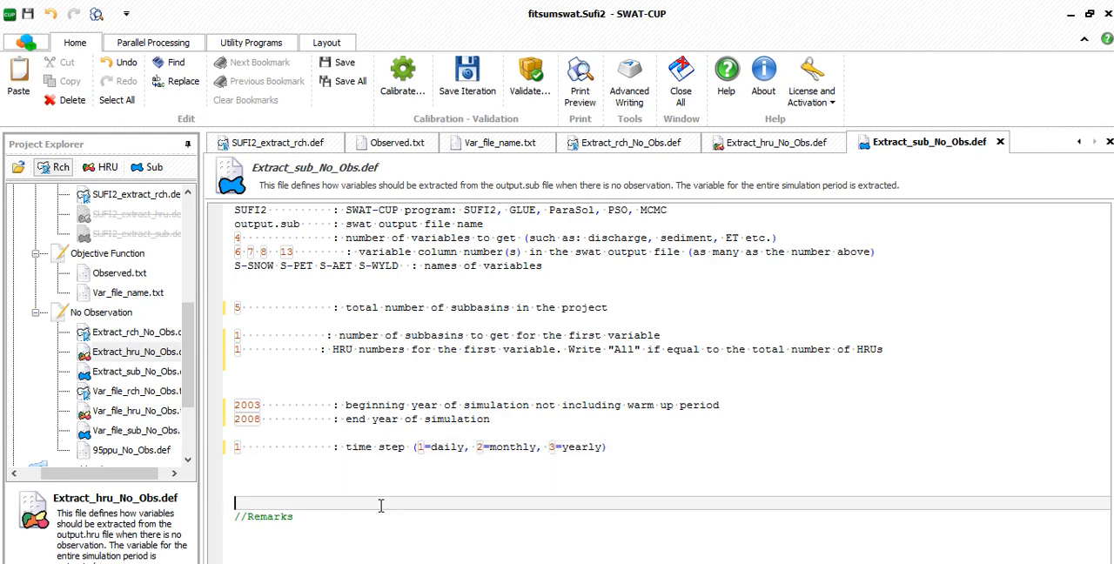
# - Open Extract_hru_No_Obs.def and set the total number of subbasins to 5 and the total number of HRUs to 78
pyautogui.click(133, 375)
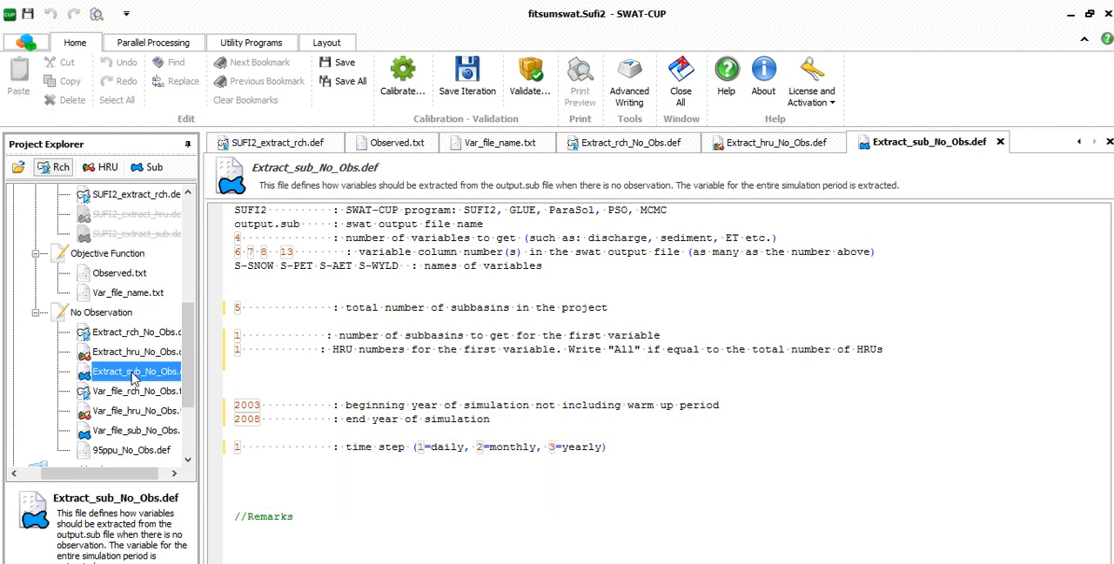
pyautogui.click(135, 352)
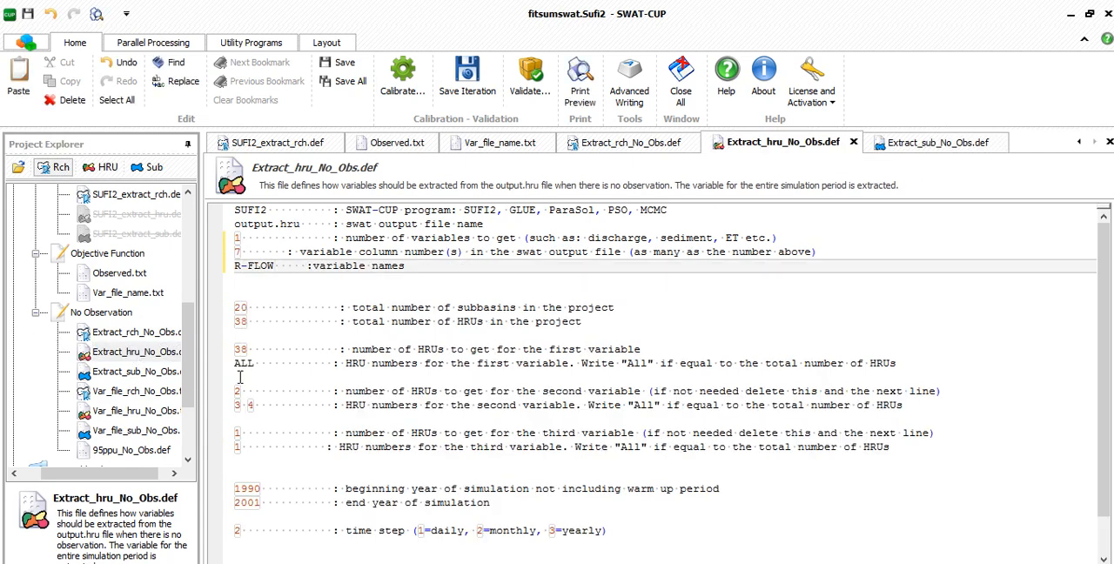
pyautogui.moveTo(250, 305); pyautogui.dragTo(233, 306)
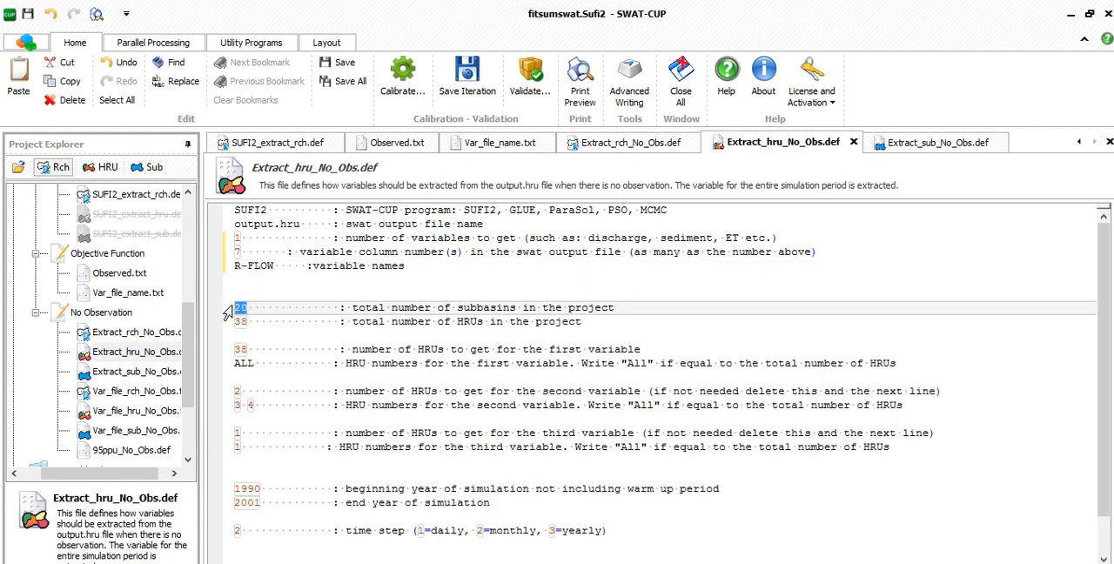
pyautogui.write('5')
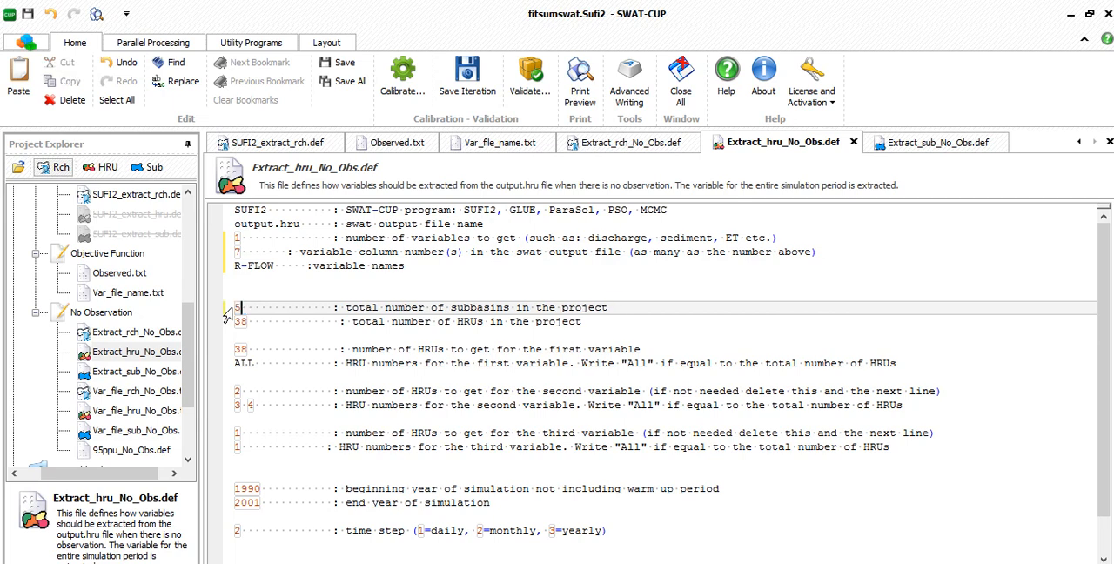
pyautogui.moveTo(254, 321); pyautogui.dragTo(233, 323)
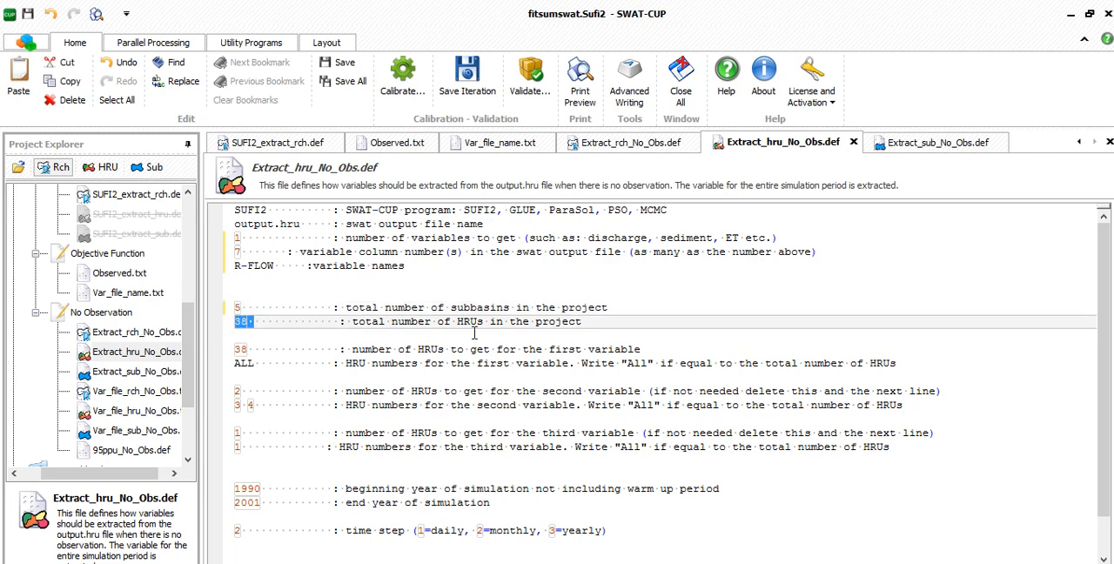
pyautogui.write('78')
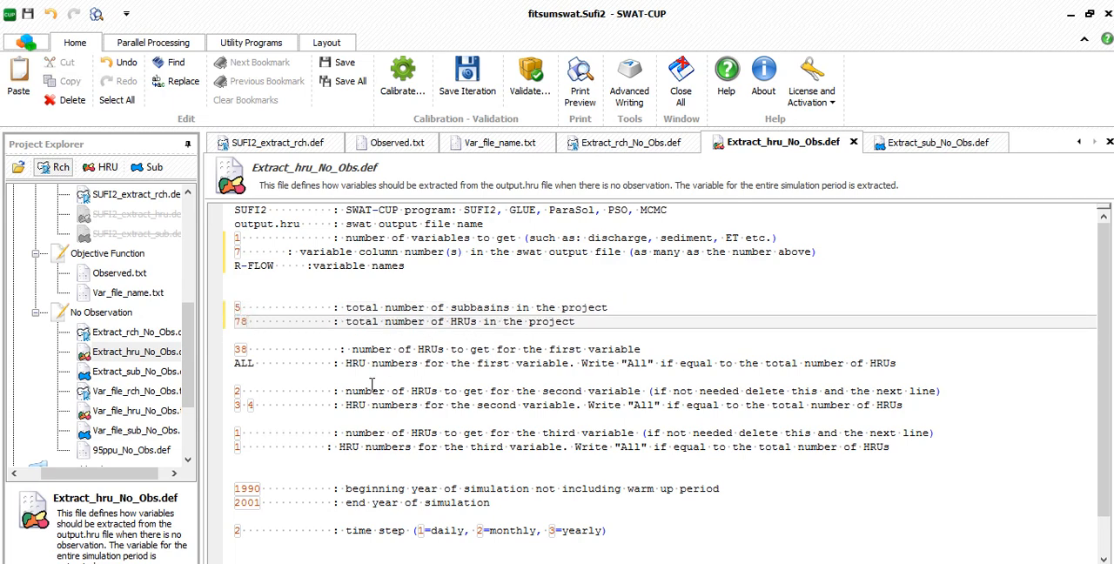
# - Set both the number of HRUs to get and the HRU number for the first variable to 1 in Extract_hru_No_Obs.def
pyautogui.click(248, 349)
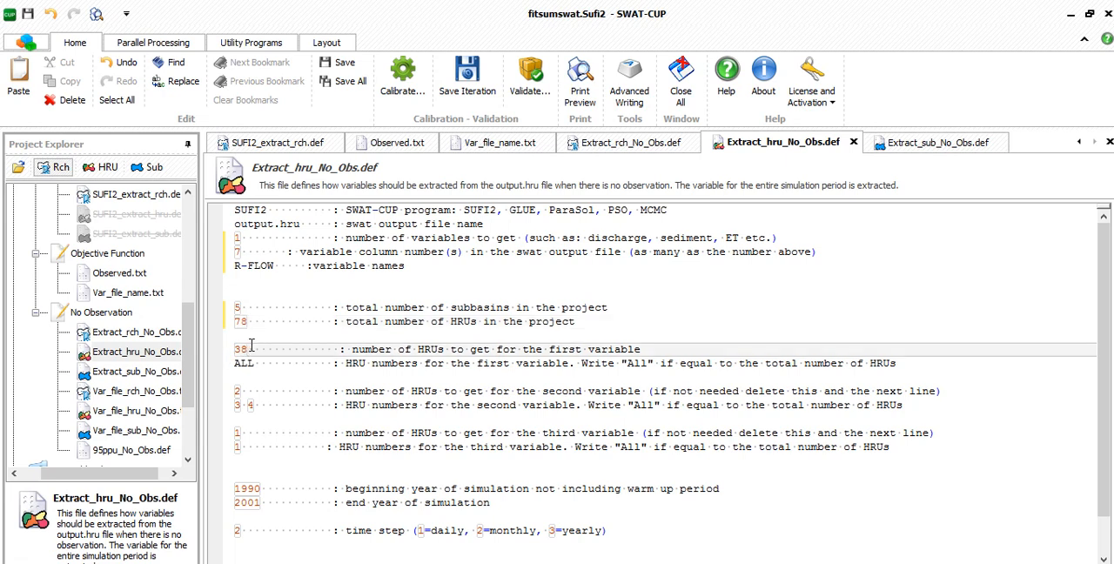
pyautogui.press('BackSpace')
pyautogui.press('BackSpace')
pyautogui.write('1')
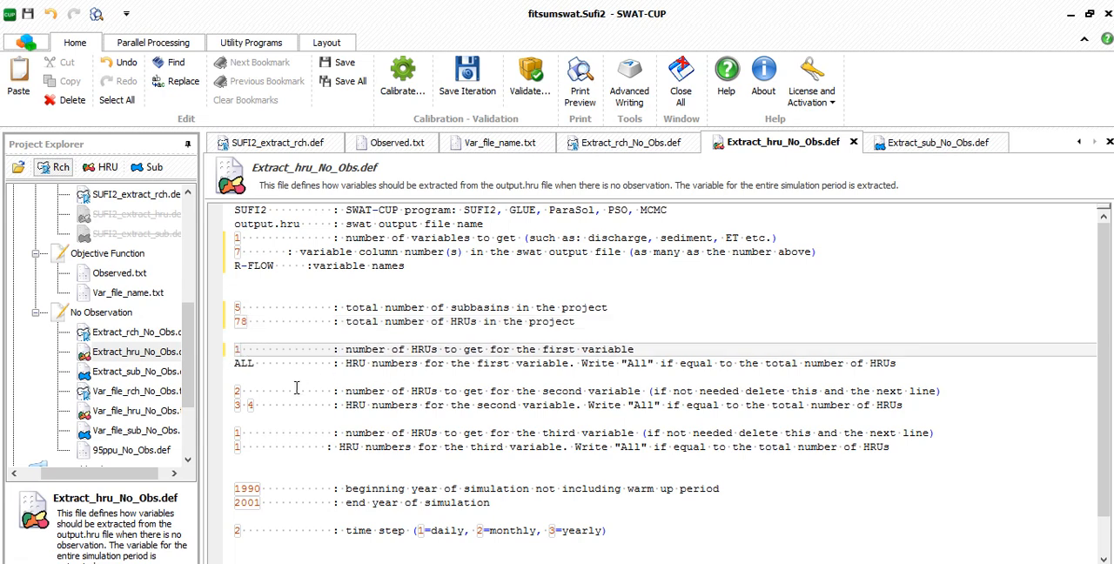
pyautogui.moveTo(261, 366); pyautogui.dragTo(229, 368)
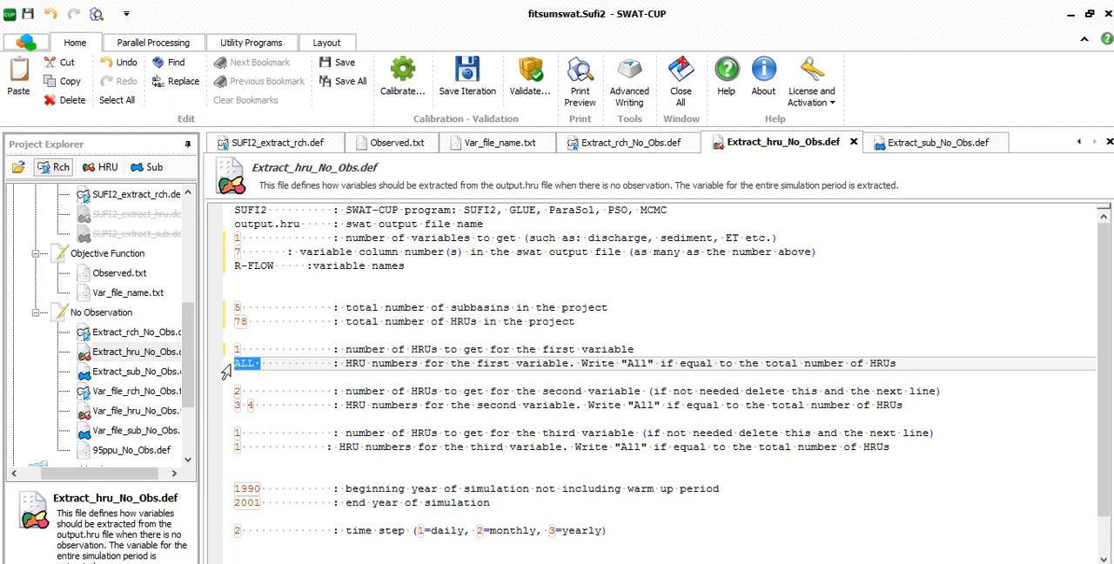
pyautogui.write('1')
# - Delete the lines for the second and third variables in Extract_hru_No_Obs.def
pyautogui.doubleClick(562, 391)
pyautogui.doubleClick(559, 432)
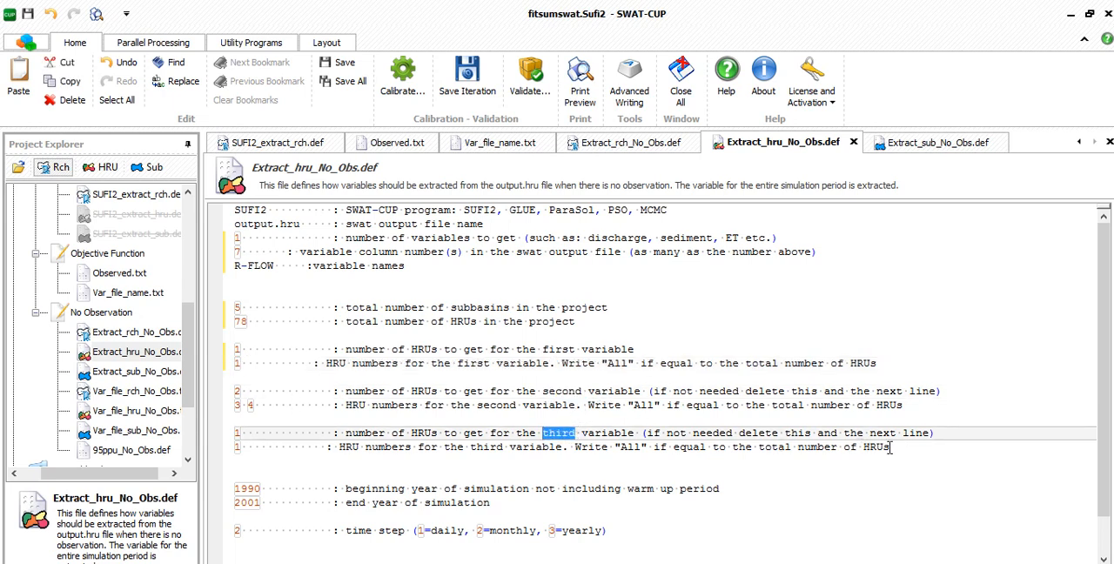
pyautogui.moveTo(890, 448); pyautogui.dragTo(227, 396)
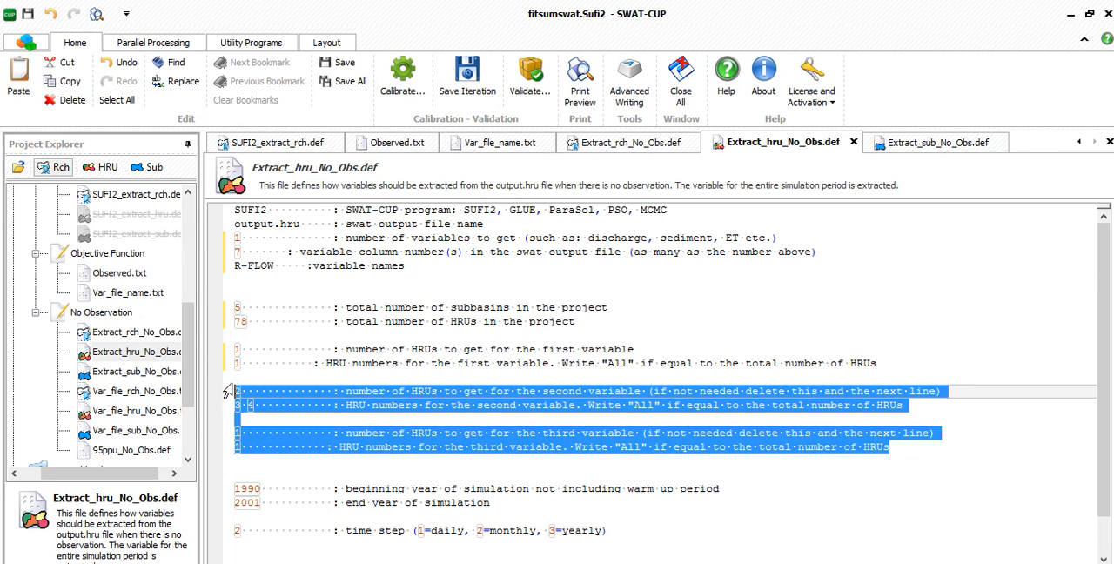
pyautogui.press('Delete')
# - Set the simulation years in Extract_hru_No_Obs.def to 2003 through 2008 and the time step to 1 (daily)
pyautogui.click(262, 433)
pyautogui.doubleClick(247, 433)
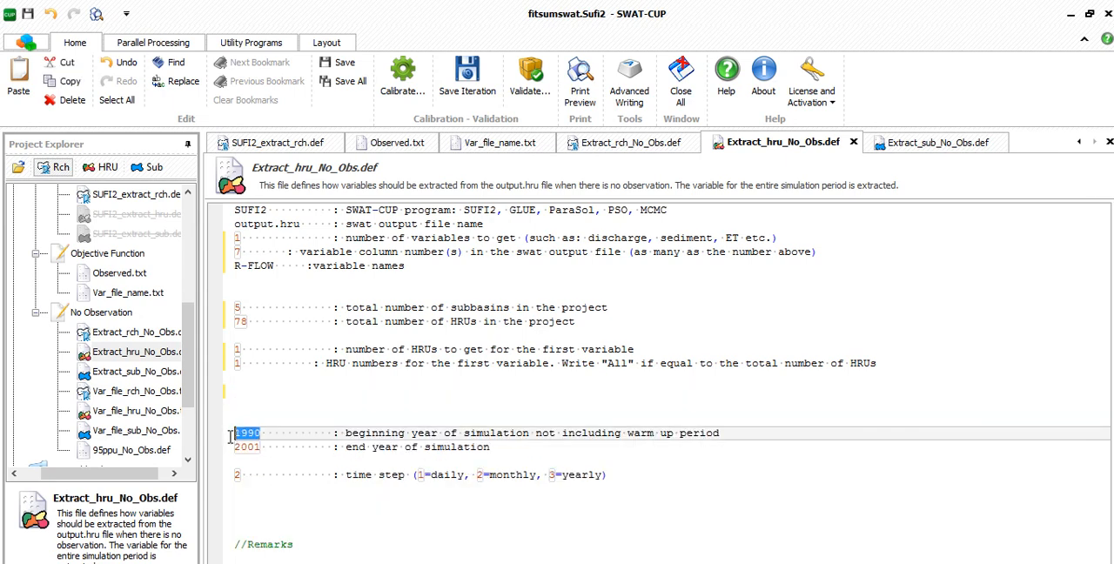
pyautogui.write('2003')
pyautogui.click(259, 448)
pyautogui.press('BackSpace')
pyautogui.write('8')
pyautogui.moveTo(247, 475); pyautogui.dragTo(234, 484)
pyautogui.rightClick(241, 471)
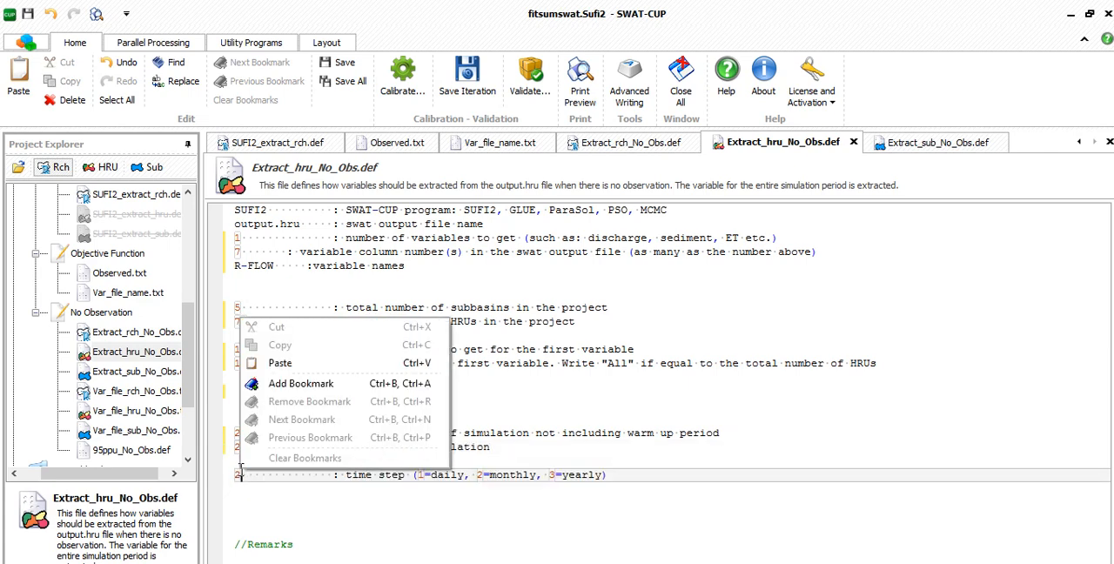
pyautogui.click(236, 475)
pyautogui.write('1')
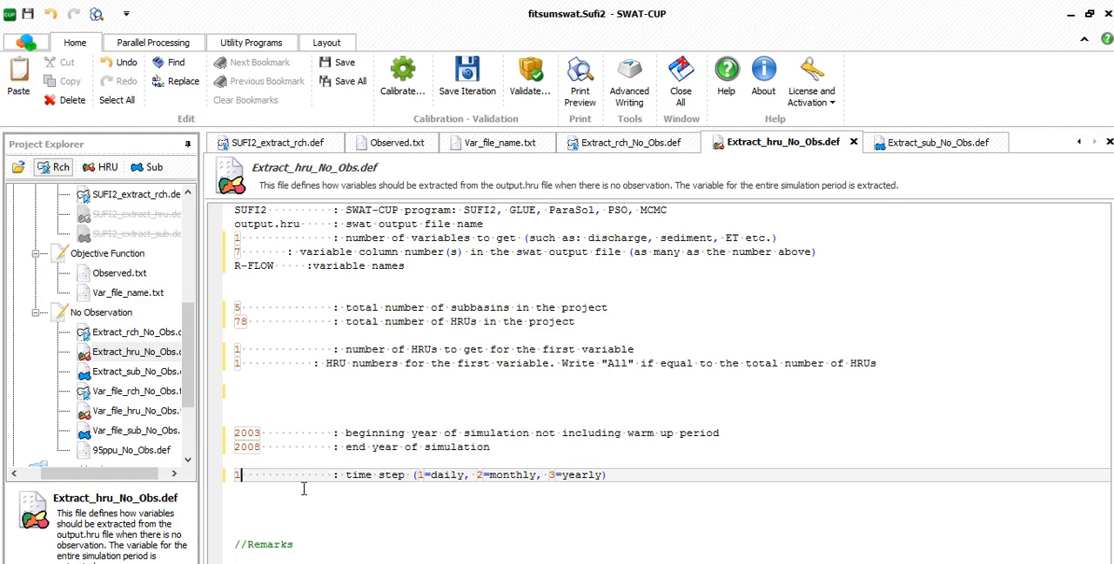
# - In Extract_sub_No_Obs.def, set the number of variables to 1 and keep only 7 as the variable column number
pyautogui.doubleClick(129, 372)
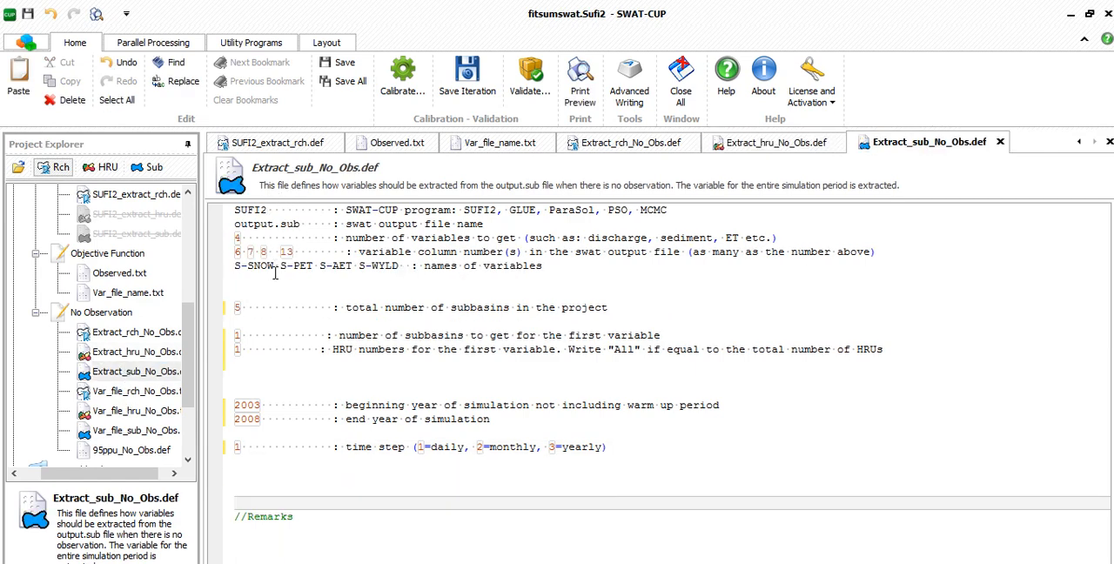
pyautogui.click(242, 237)
pyautogui.press('BackSpace')
pyautogui.write('1')
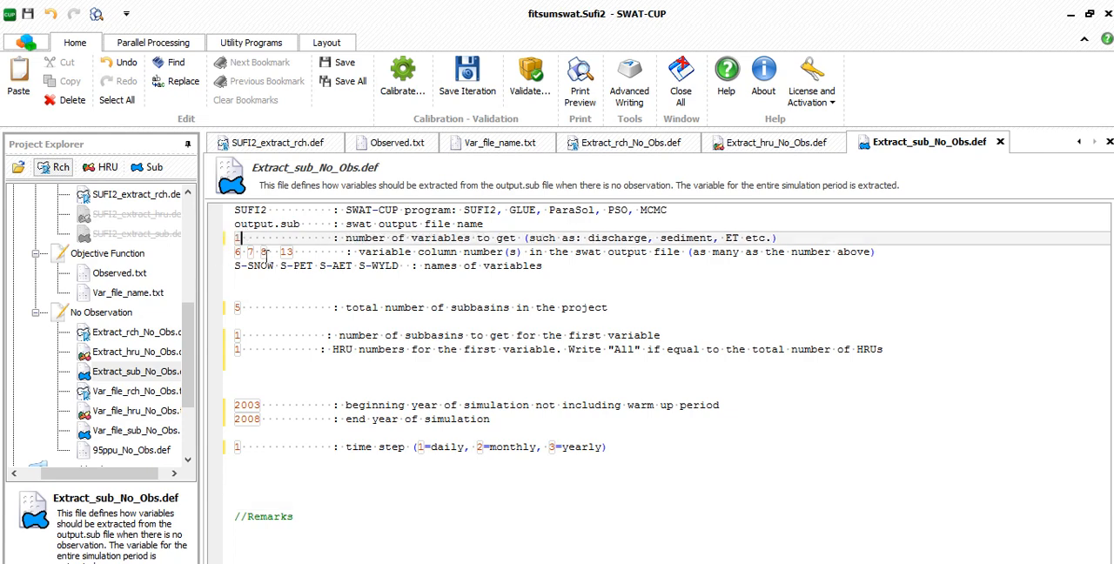
pyautogui.moveTo(292, 259); pyautogui.dragTo(221, 259)
pyautogui.press('Delete')
pyautogui.press('Delete')
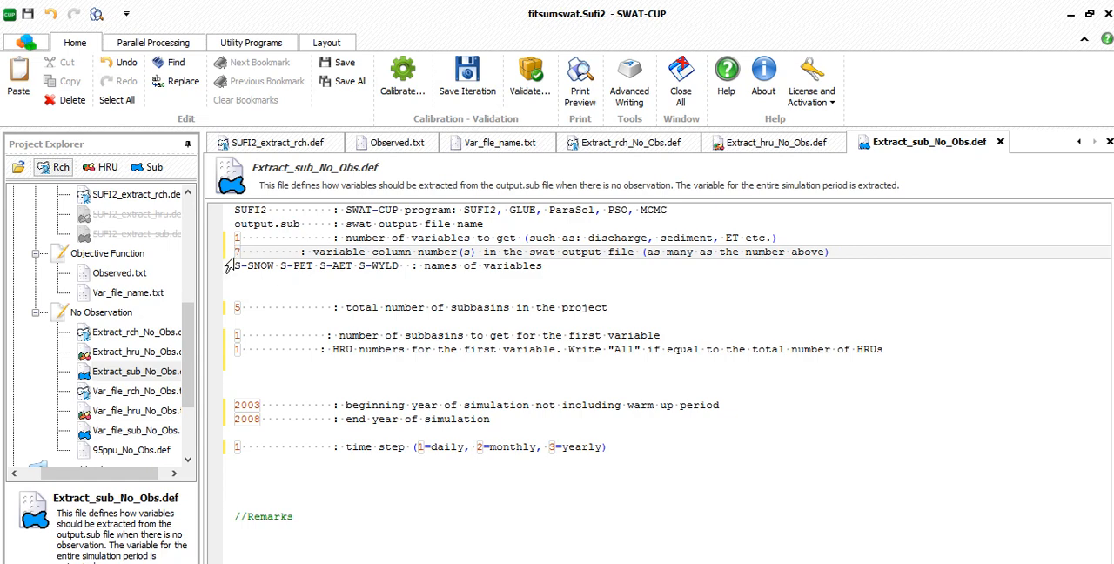
# - Replace the variable names in Extract_sub_No_Obs.def with the copied R-FLOW name
pyautogui.moveTo(319, 267); pyautogui.dragTo(234, 266)
pyautogui.hotkey('ctrl', 'v')
pyautogui.doubleClick(243, 308)
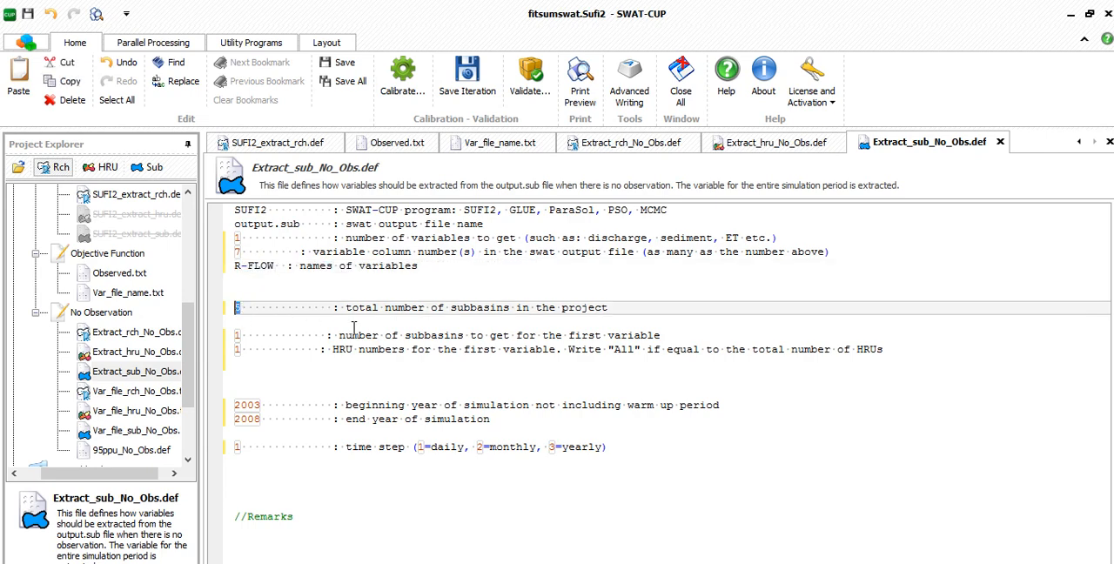
pyautogui.click(396, 490)
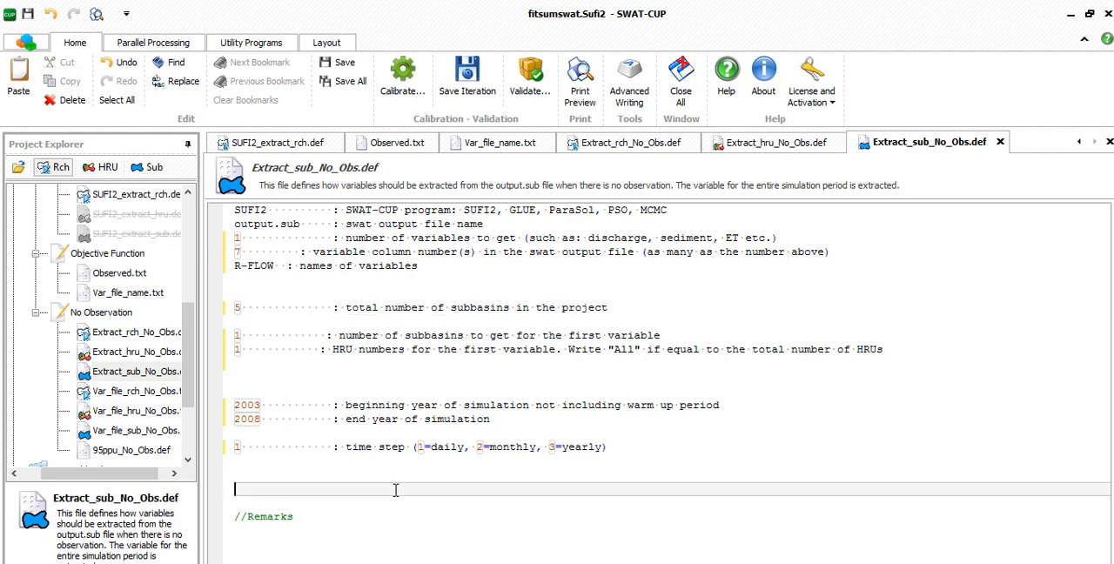
# - Examine the No Observation variable files Var_file_rch_No_Obs.txt, Var_file_hru_No_Obs.txt and Var_file_sub_No_Obs.txt
pyautogui.click(113, 392)
pyautogui.doubleClick(122, 411)
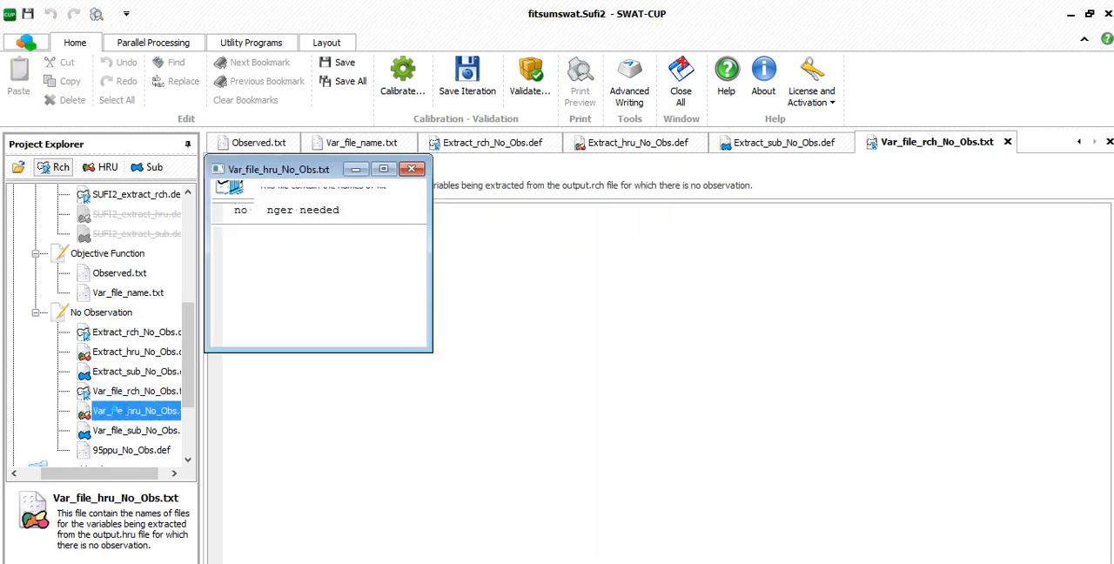
pyautogui.doubleClick(126, 433)
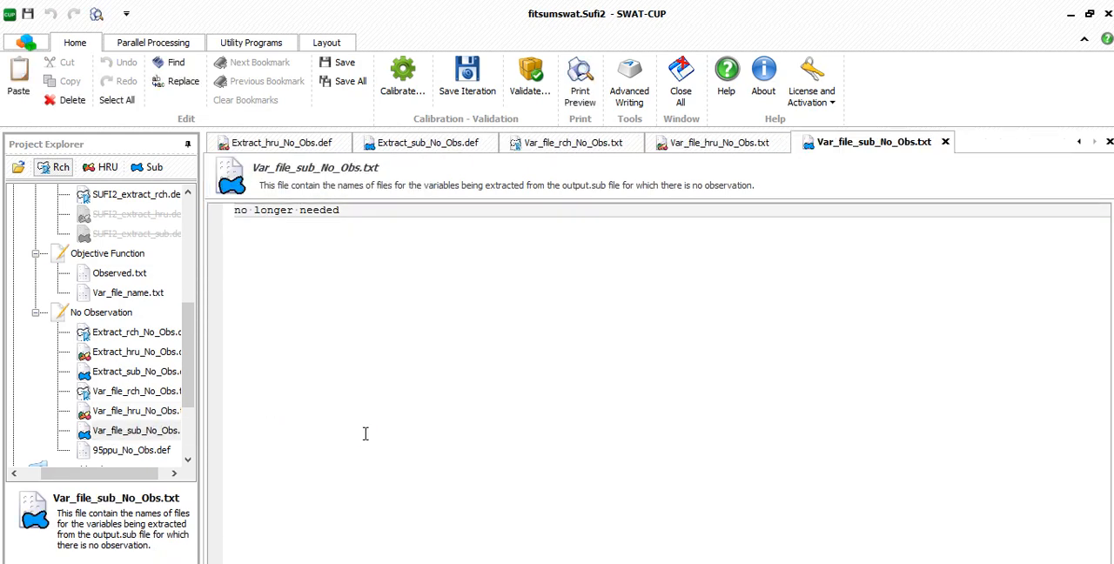
# - Open 95ppu_No_Obs.def, set the number of variables to 1 and replace the listed variable names with R-FLOW
pyautogui.click(138, 451)
pyautogui.doubleClick(137, 451)
pyautogui.click(243, 224)
pyautogui.press('BackSpace')
pyautogui.write('1')
pyautogui.press('Delete')
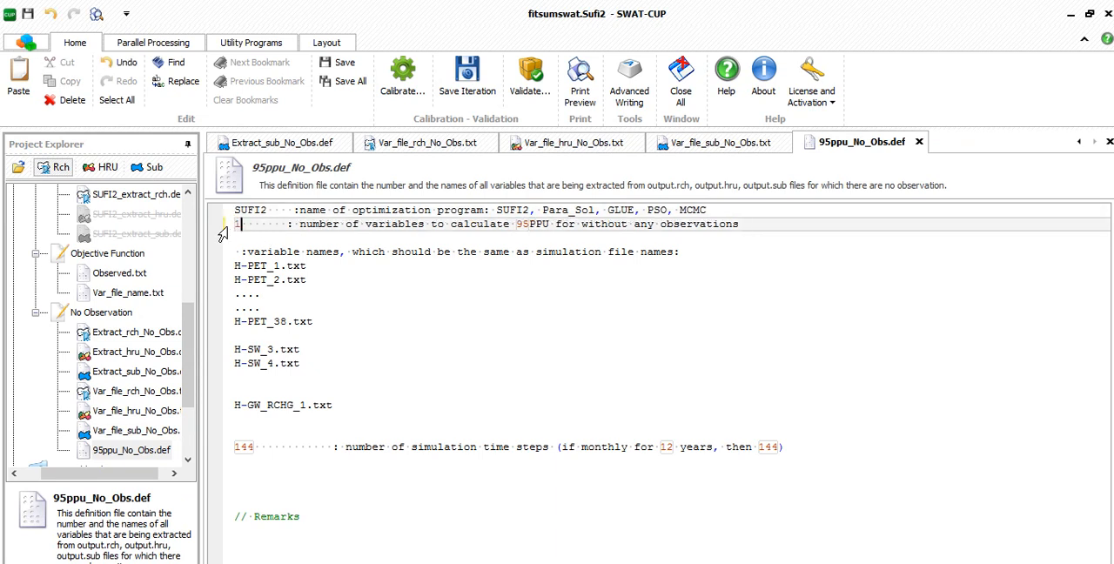
pyautogui.moveTo(234, 265); pyautogui.dragTo(330, 402)
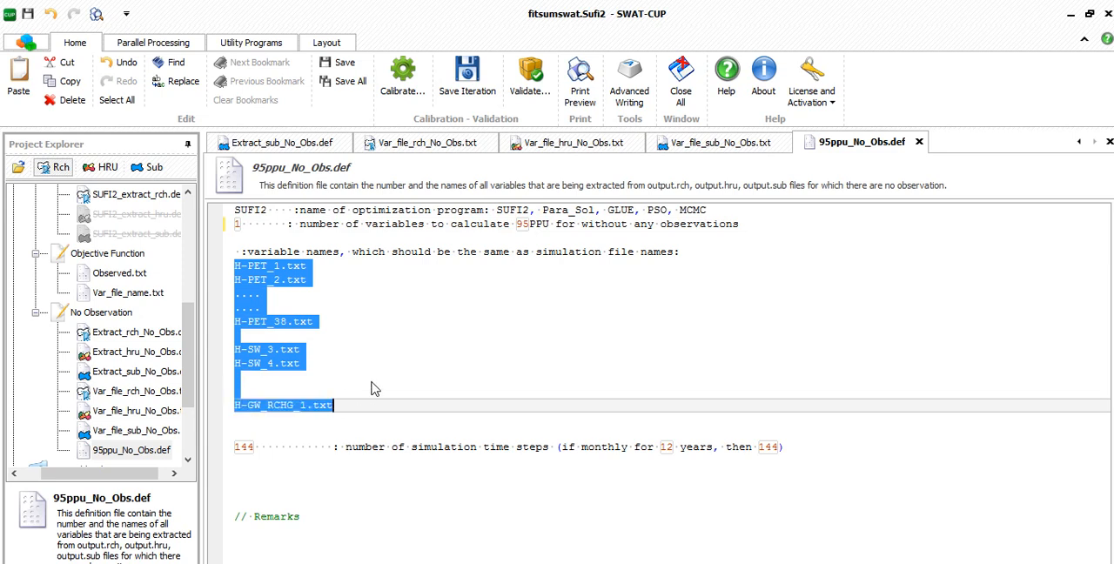
pyautogui.write('R-FLOW')
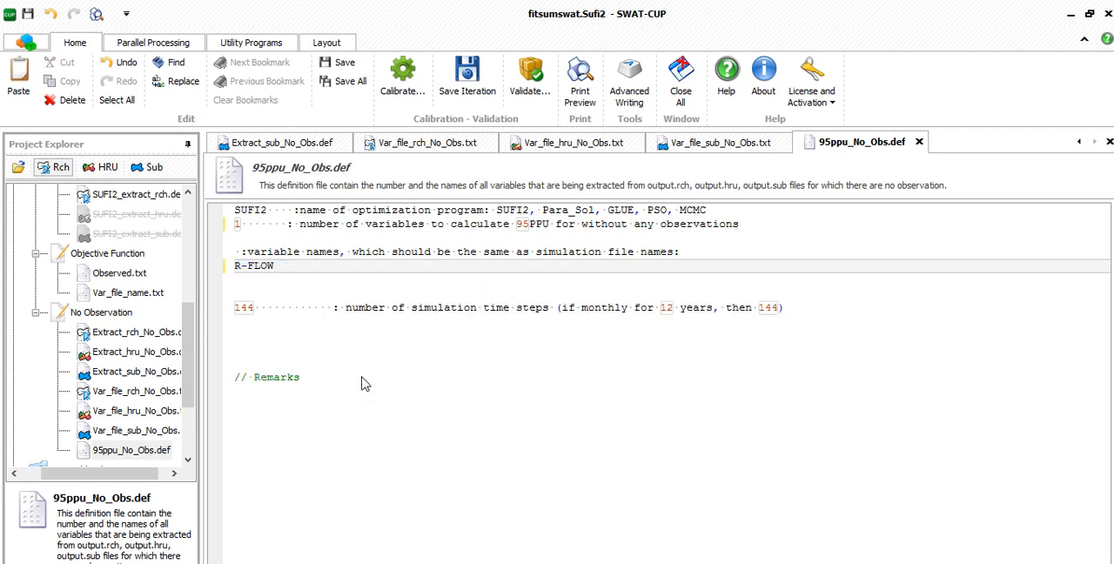
# - Set the number of simulation time steps in 95ppu_No_Obs.def to 1826
pyautogui.doubleClick(250, 308)
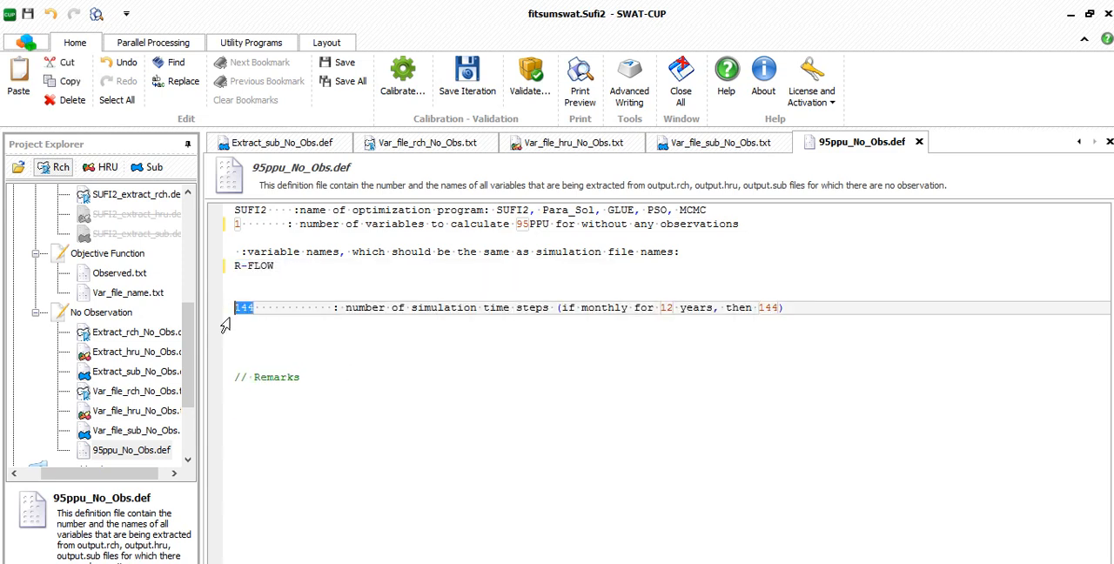
pyautogui.write('1')
pyautogui.write('826')
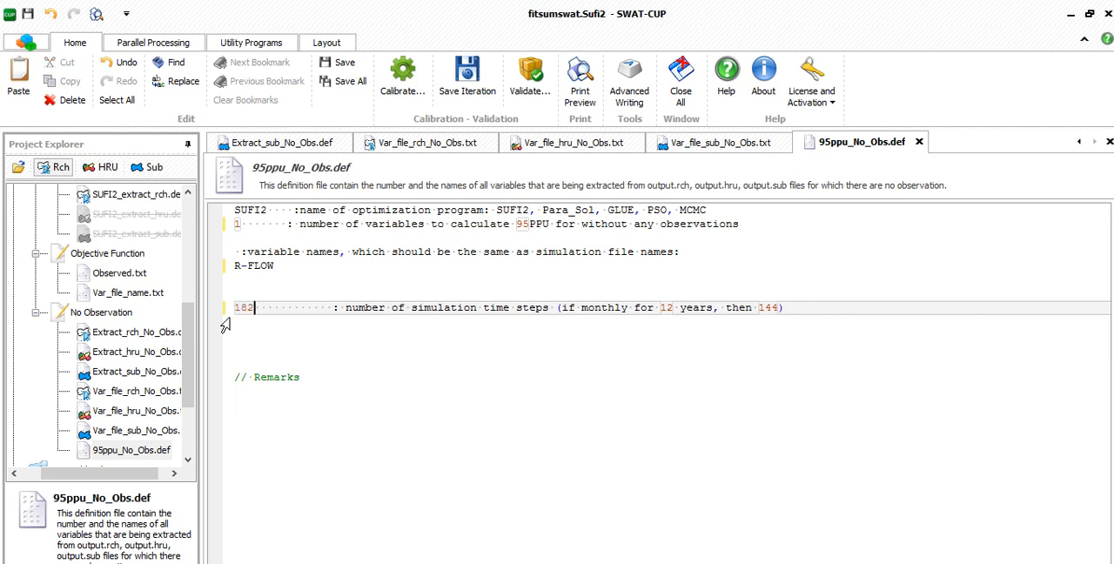
pyautogui.press('BackSpace')
pyautogui.write('26')
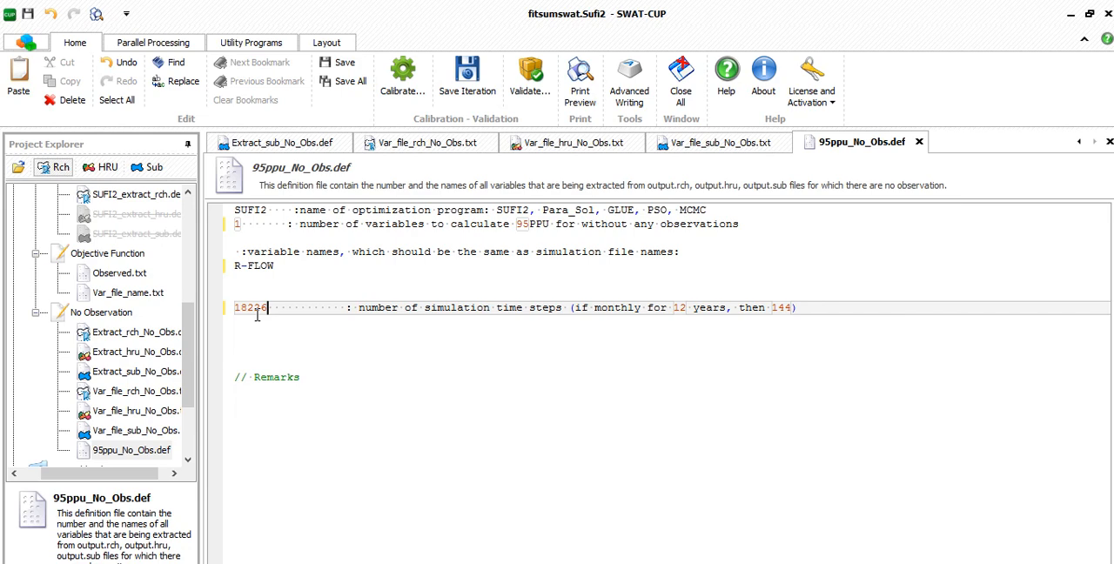
pyautogui.press('BackSpace')
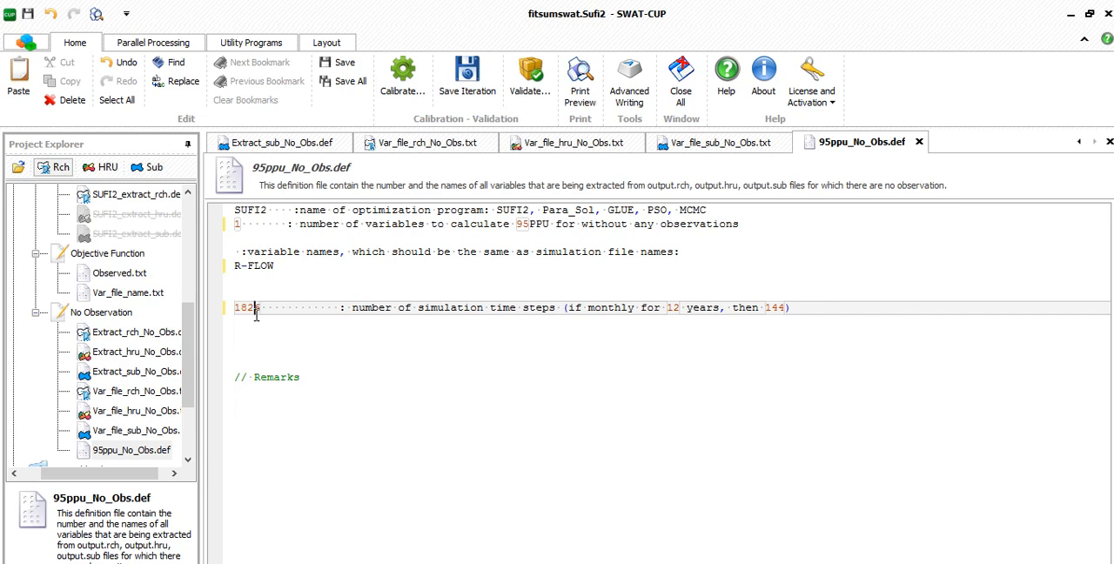
# - Review the calibration inputs Par_inf.txt, SUFI2_swEdit.def, File.Cio and Absolute_SWAT_Values.txt
pyautogui.scroll(6, 101, 251)
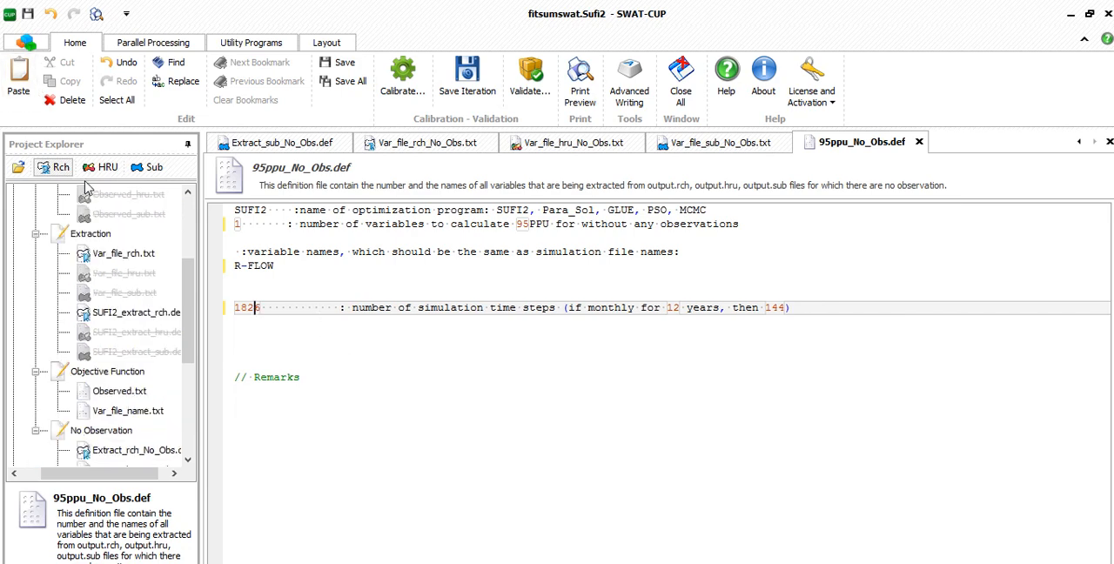
pyautogui.doubleClick(90, 234)
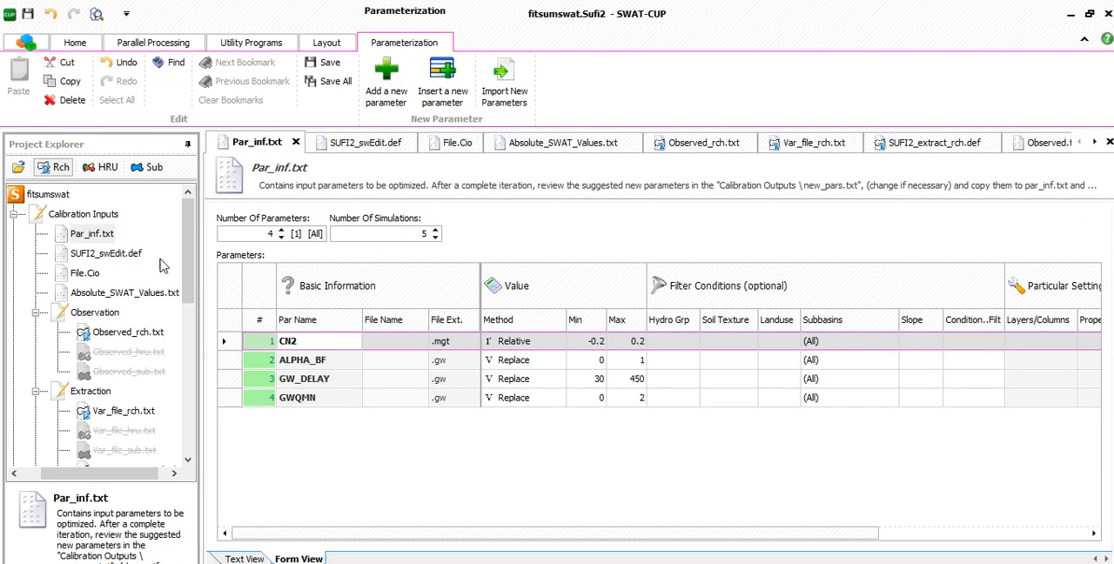
pyautogui.doubleClick(113, 256)
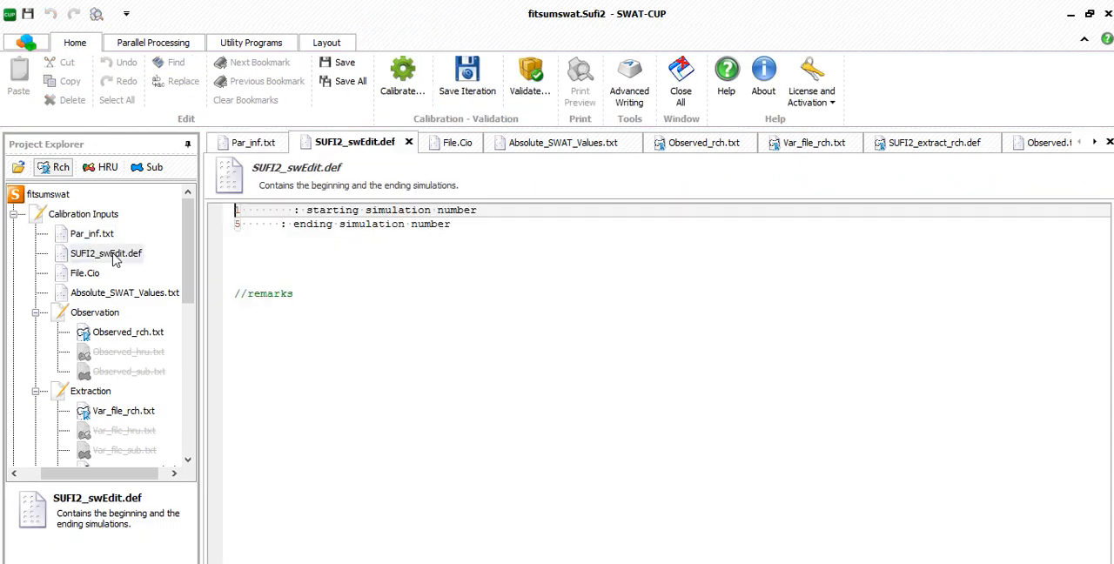
pyautogui.doubleClick(87, 275)
pyautogui.scroll(-2, 104, 296)
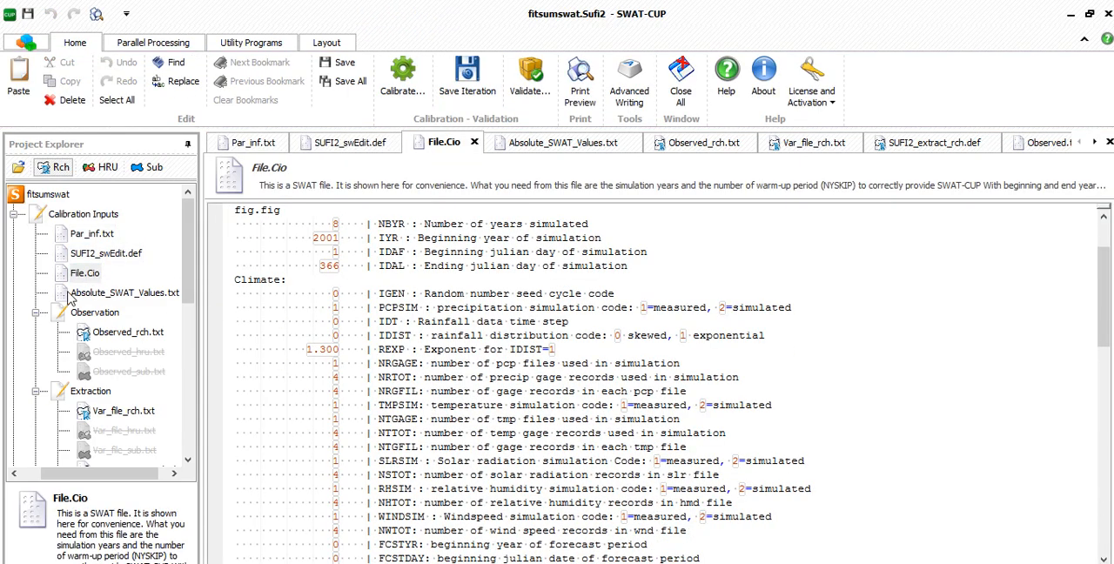
pyautogui.doubleClick(111, 293)
pyautogui.scroll(-3, 112, 293)
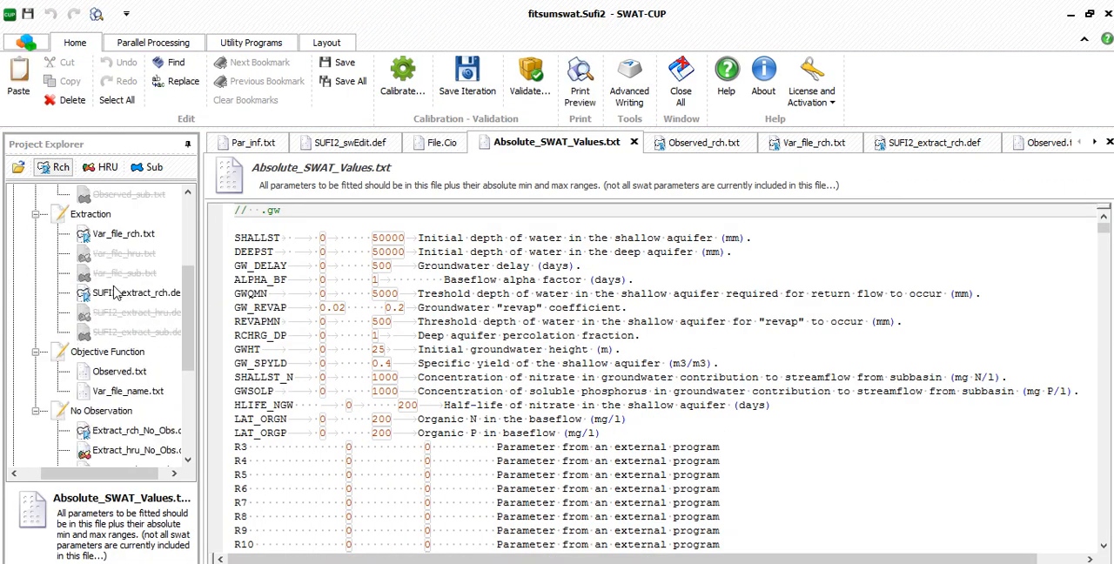
# - Clear the line below FLOW_OUT_1.txt in Var_file_rch.txt, and open SUFI2_extract_rch.def for review
pyautogui.click(106, 240)
pyautogui.doubleClick(106, 238)
pyautogui.moveTo(264, 229); pyautogui.dragTo(229, 228)
pyautogui.press('BackSpace')
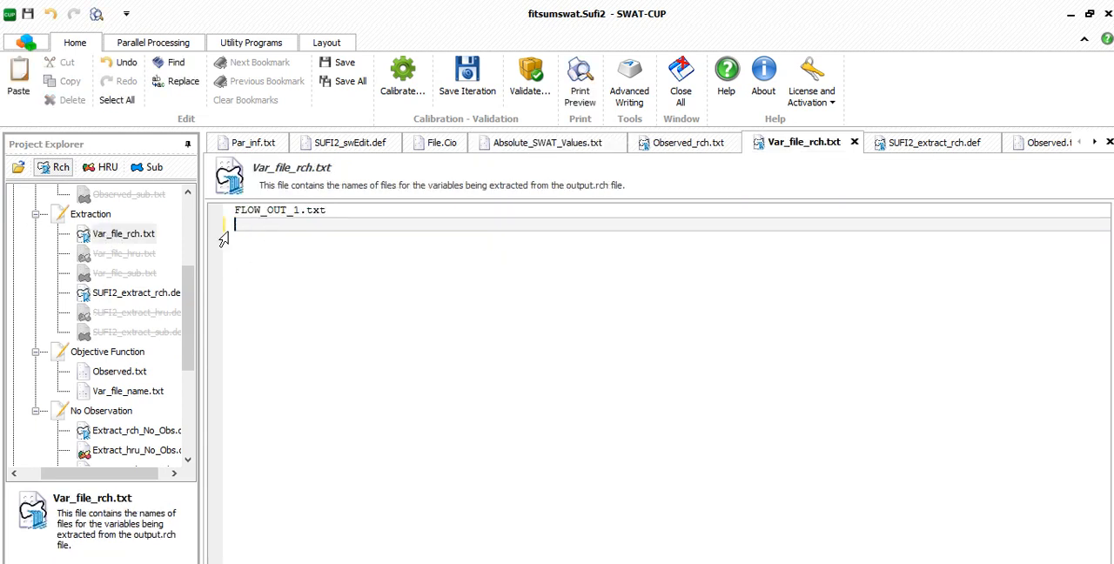
pyautogui.doubleClick(147, 293)
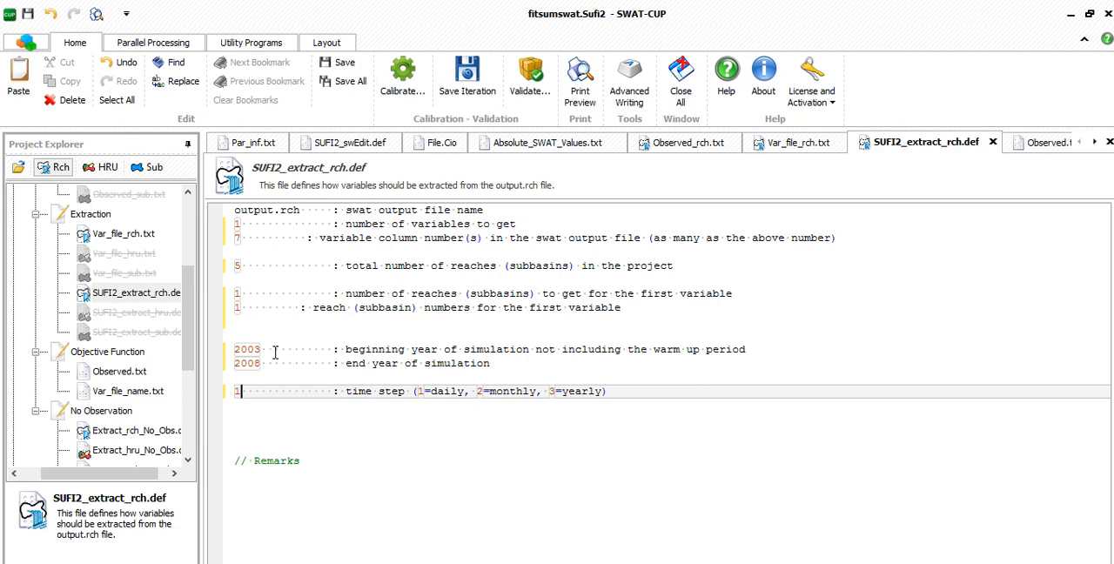
# - Review the objective function inputs Observed.txt and Var_file_name.txt, including the observed variable settings and the data list
pyautogui.doubleClick(130, 372)
pyautogui.scroll(1, 292, 363)
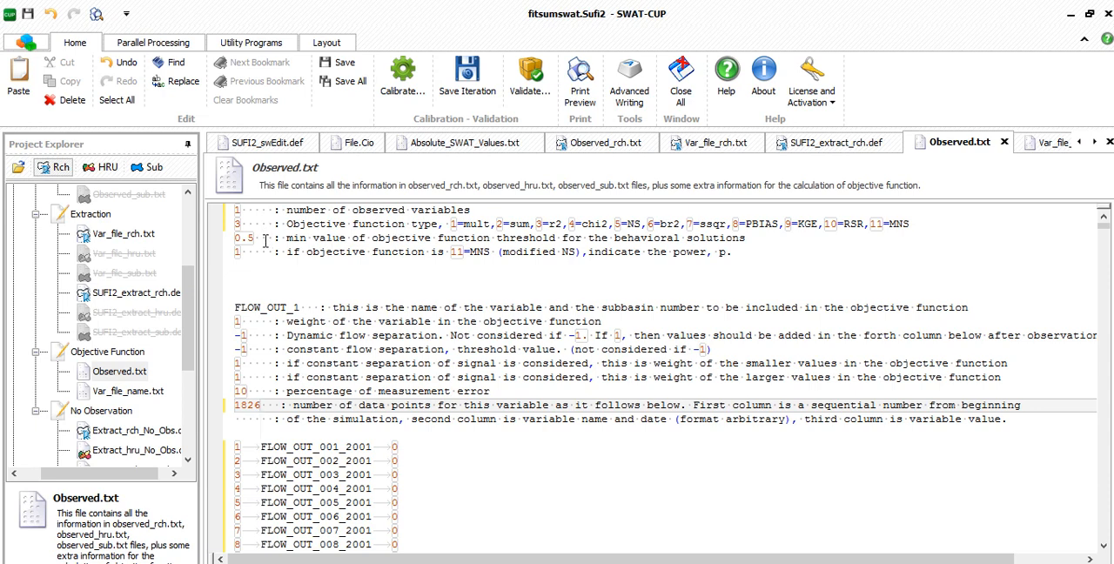
pyautogui.scroll(-3, 260, 263)
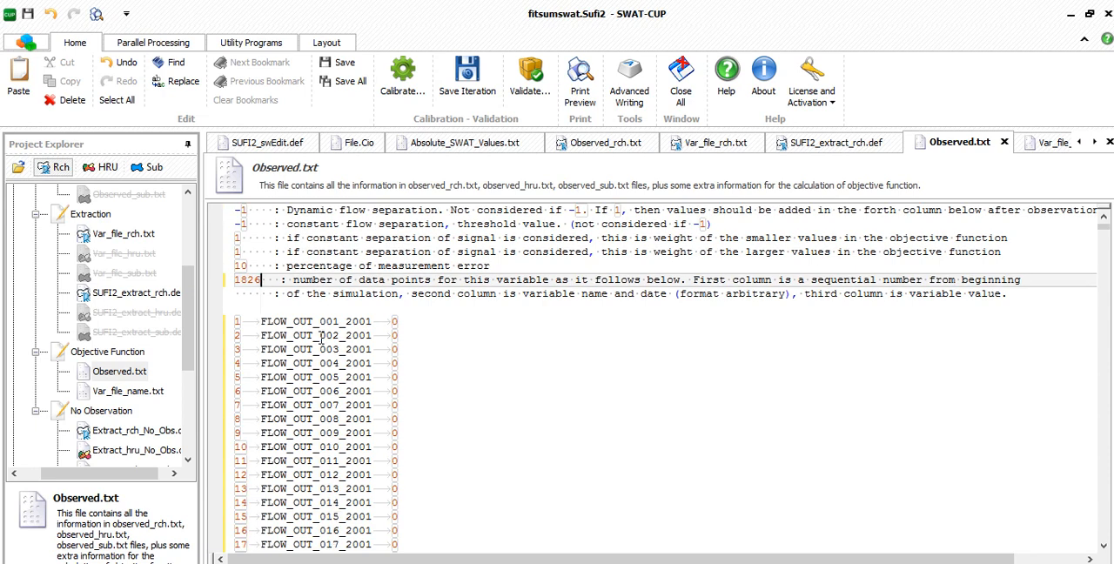
pyautogui.doubleClick(131, 392)
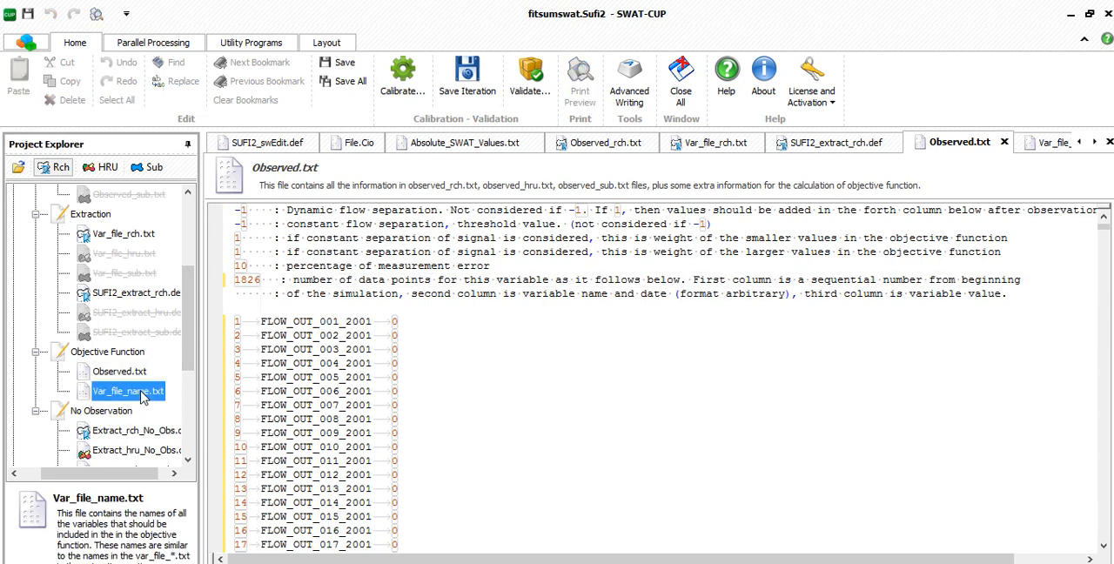
# - Review the No Observation inputs: the rch, hru and sub extraction files, the three Var_file files and 95ppu_No_Obs.def
pyautogui.doubleClick(148, 430)
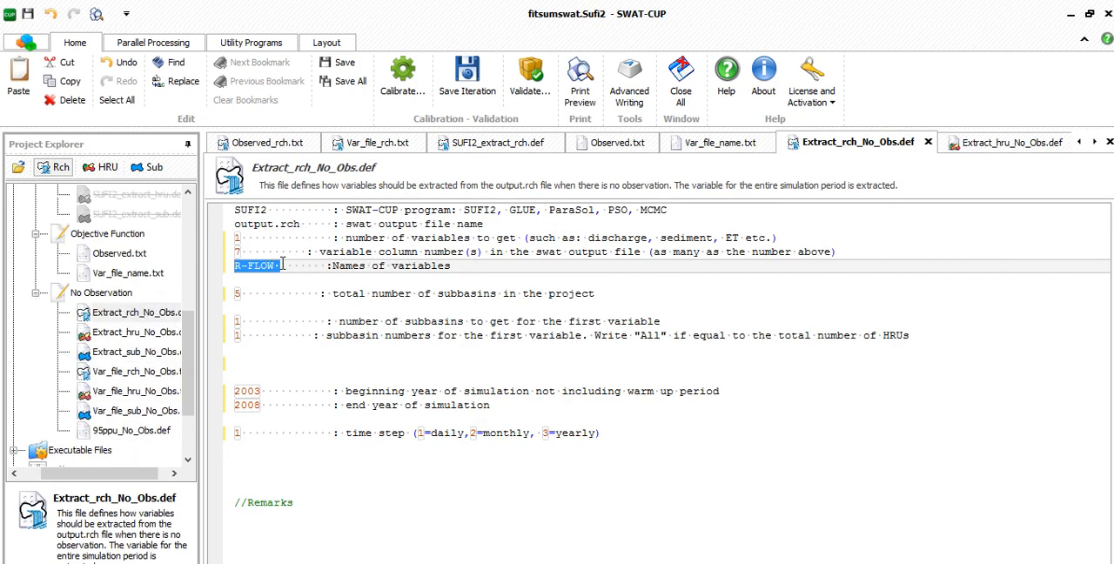
pyautogui.click(256, 281)
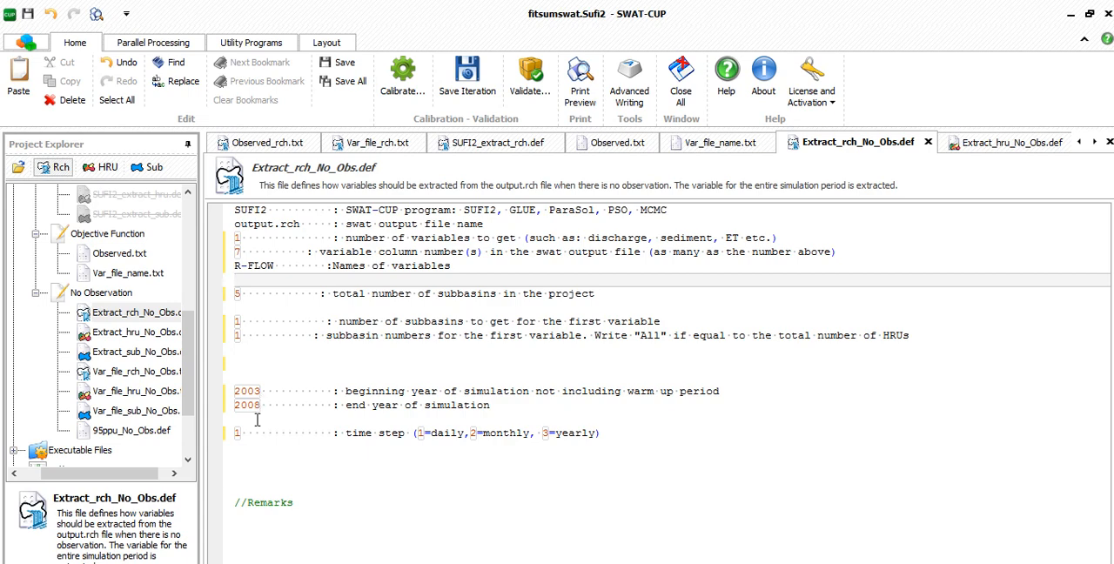
pyautogui.doubleClick(138, 332)
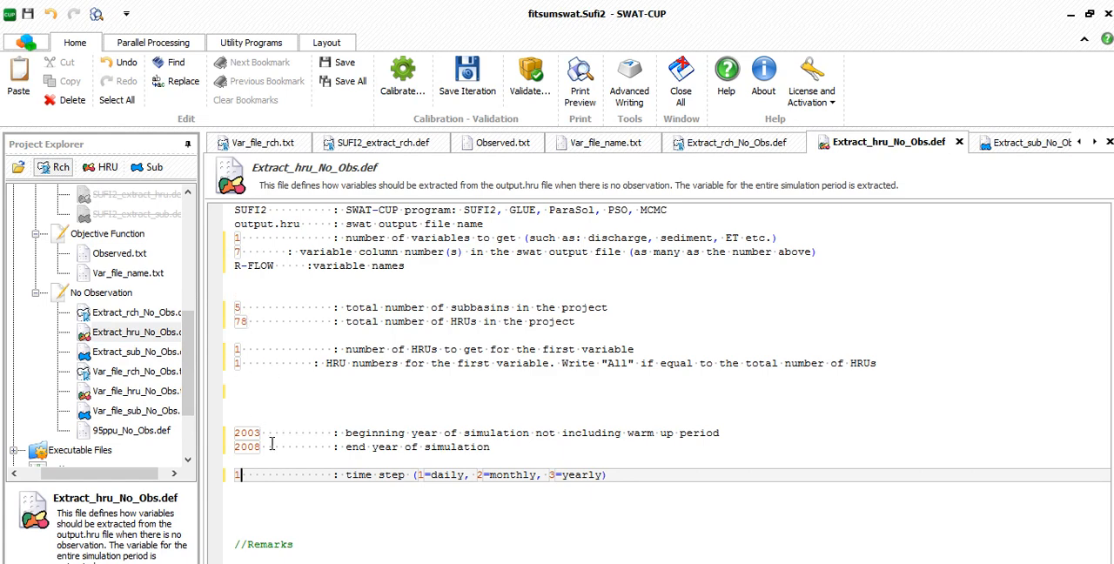
pyautogui.doubleClick(138, 352)
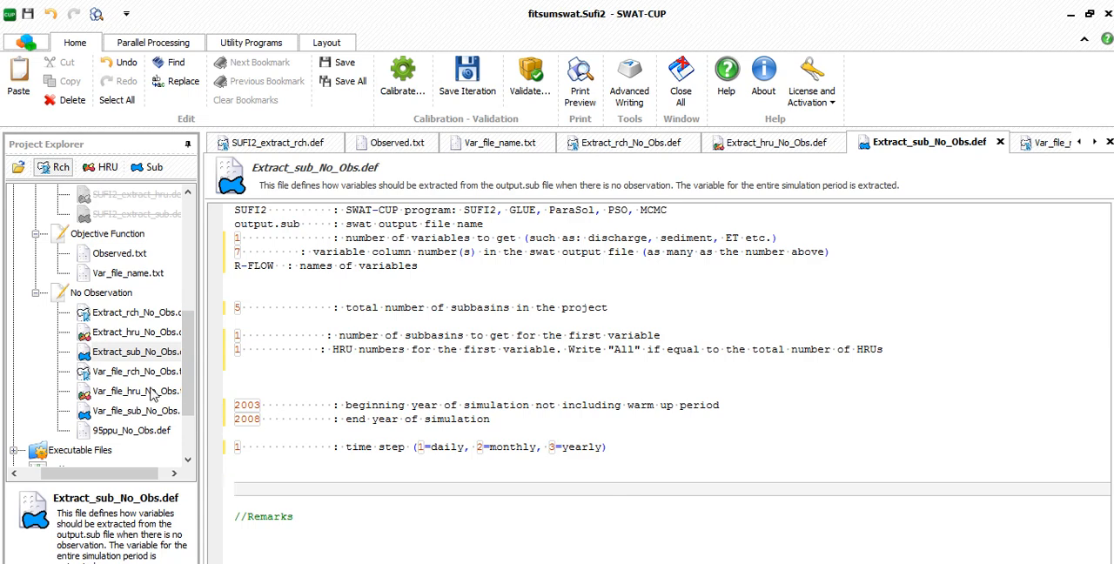
pyautogui.click(133, 372)
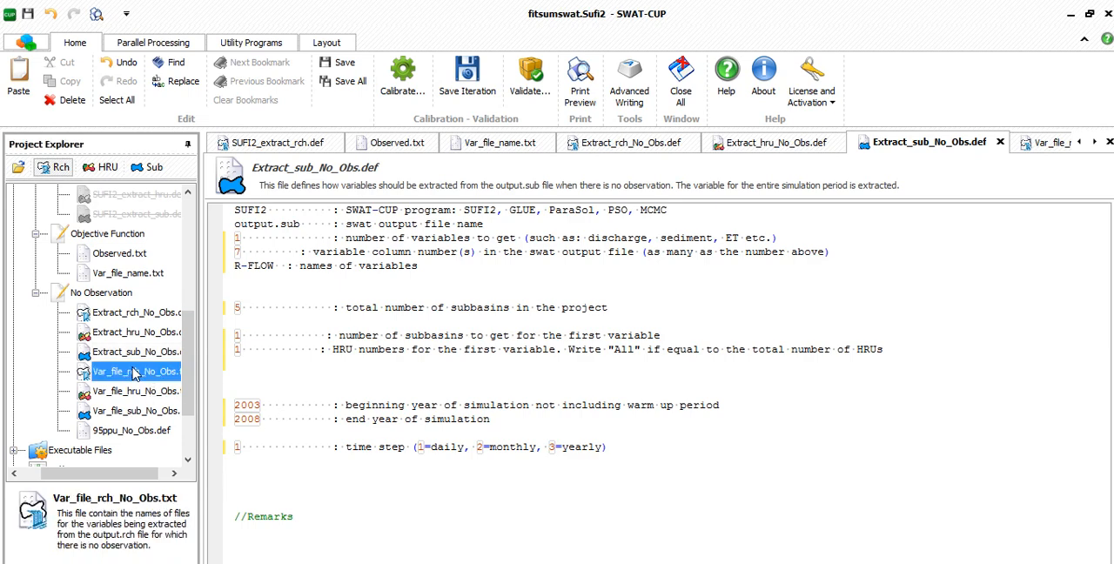
pyautogui.click(139, 393)
pyautogui.click(143, 413)
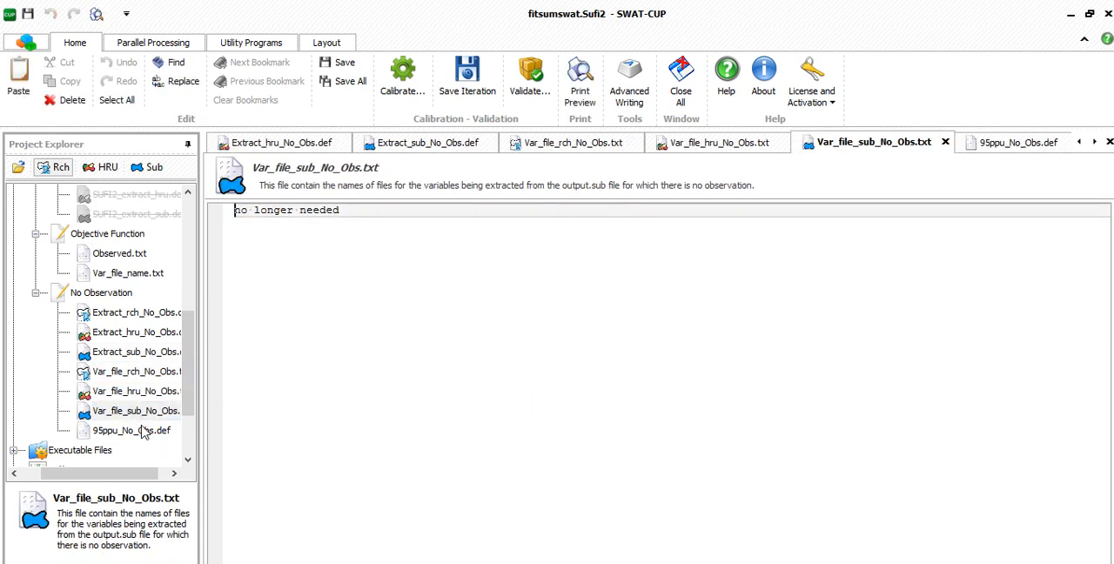
pyautogui.click(139, 429)
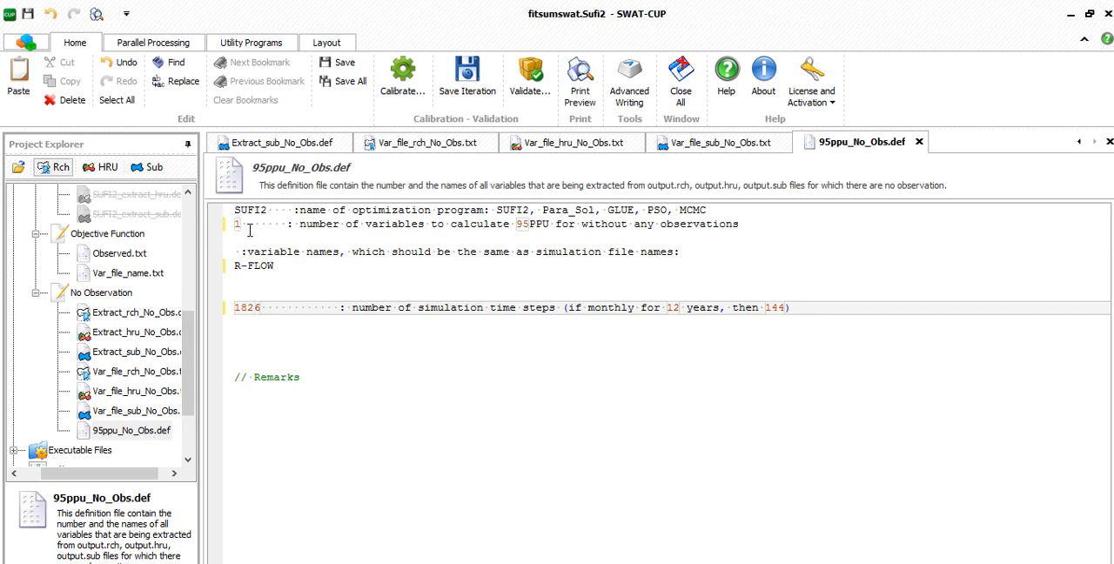
# - Save all input files and execute all calibration batch files, running SUFI2_pre.bat and Sufi2_Run.Bat
pyautogui.scroll(1, 148, 401)
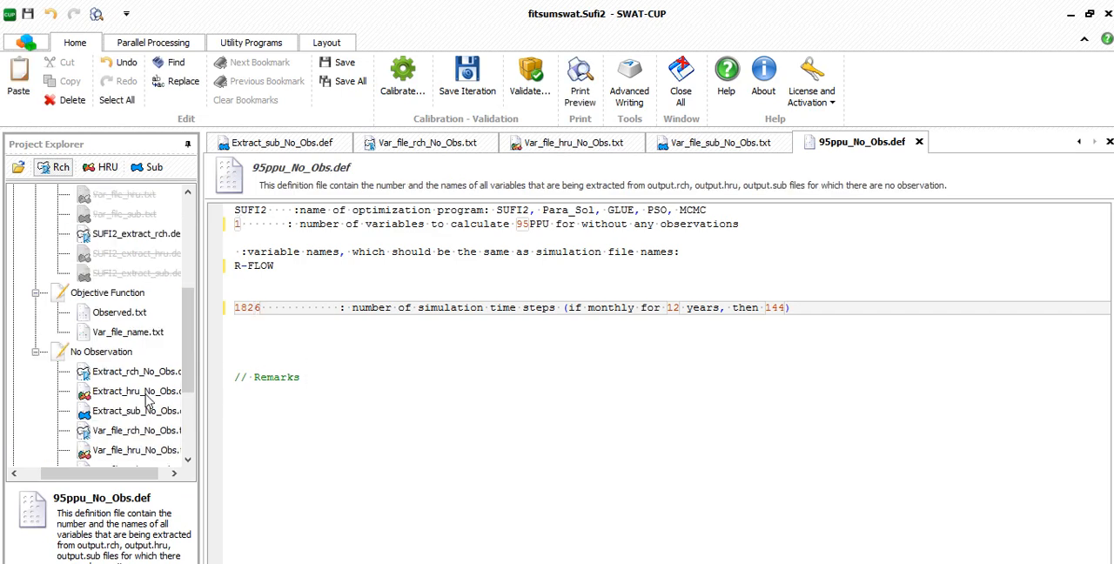
pyautogui.scroll(4, 148, 401)
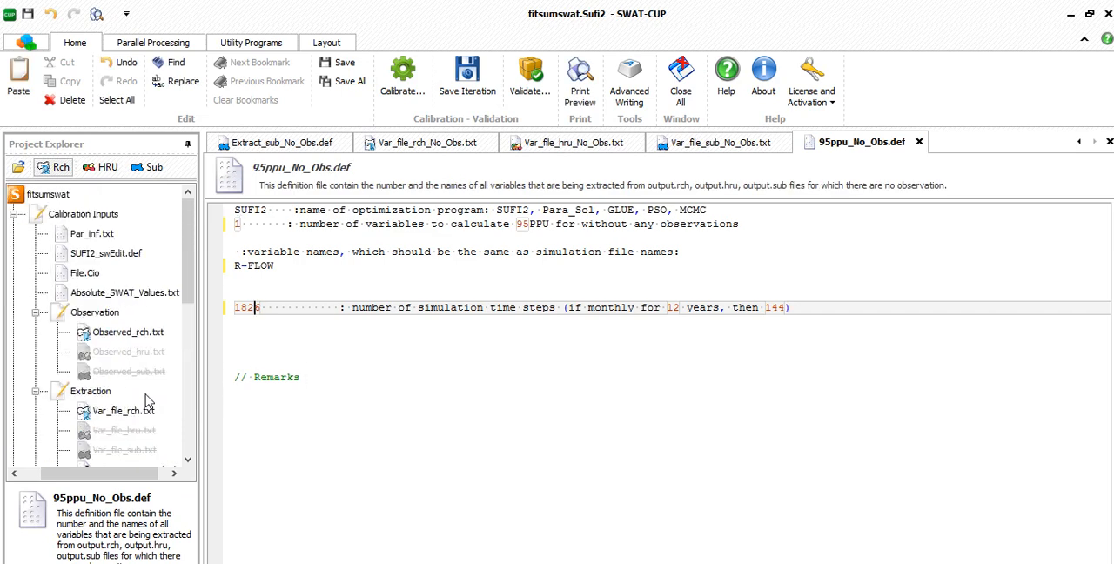
pyautogui.click(343, 85)
pyautogui.click(404, 78)
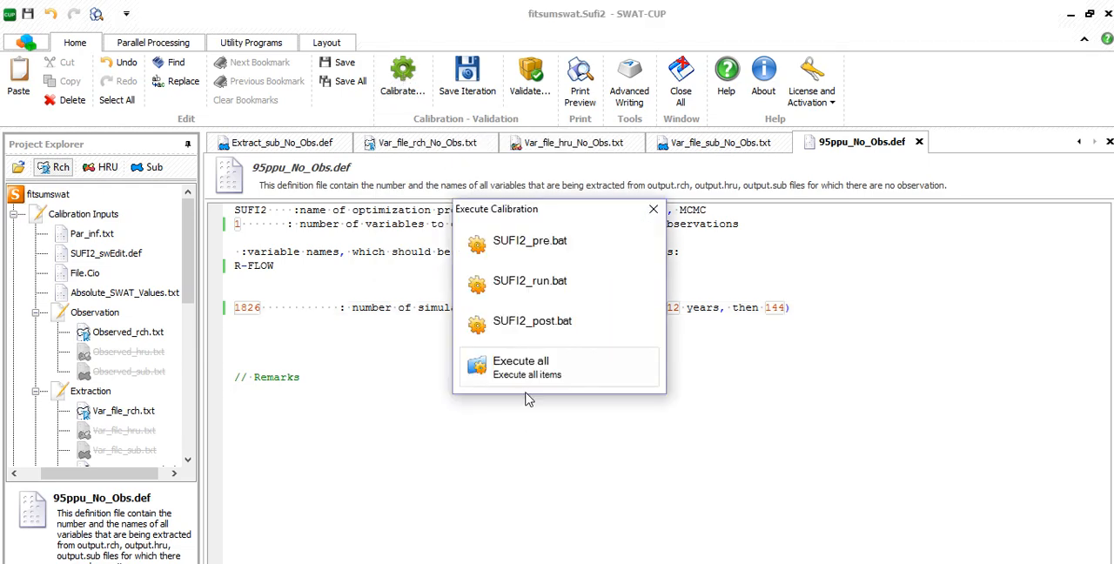
pyautogui.click(531, 370)
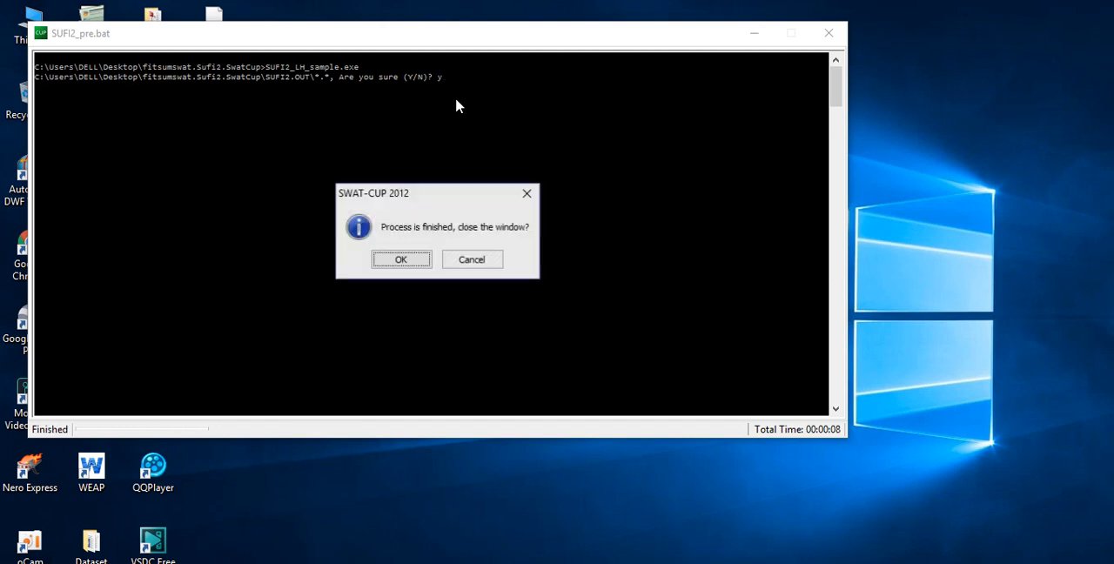
pyautogui.click(399, 262)
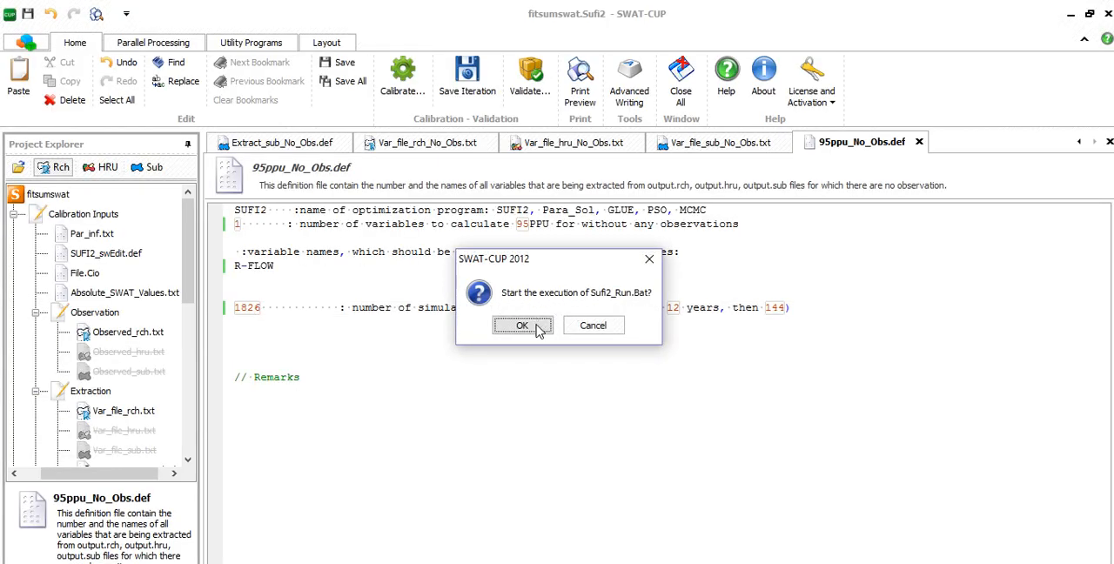
pyautogui.click(525, 327)
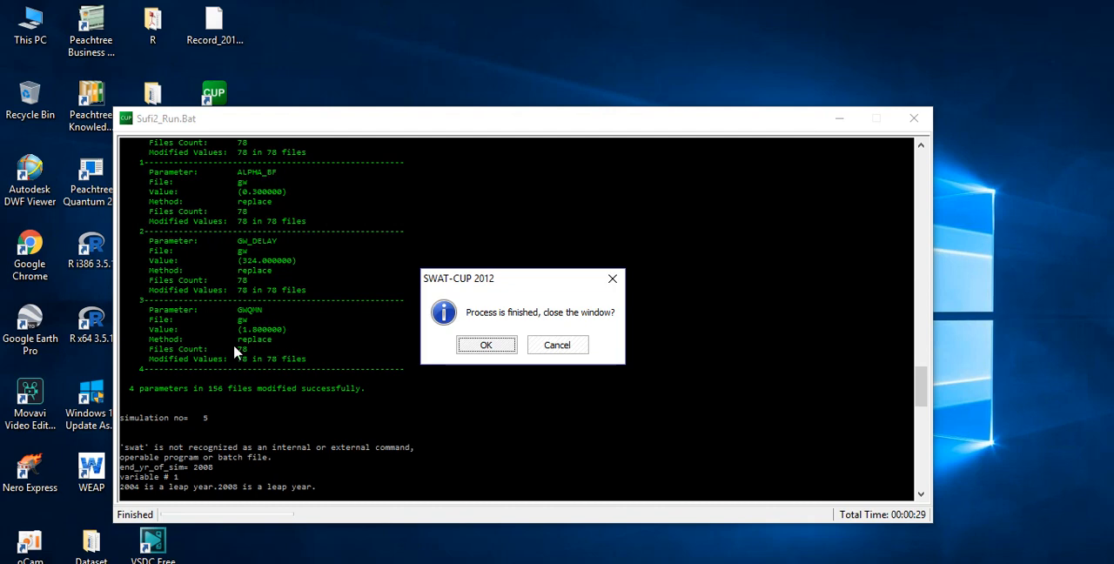
# - Consult the error correction notes in the Word document swat-cup.docx, and open the ArcSWAT folder in C:\Swat
pyautogui.click(357, 562)
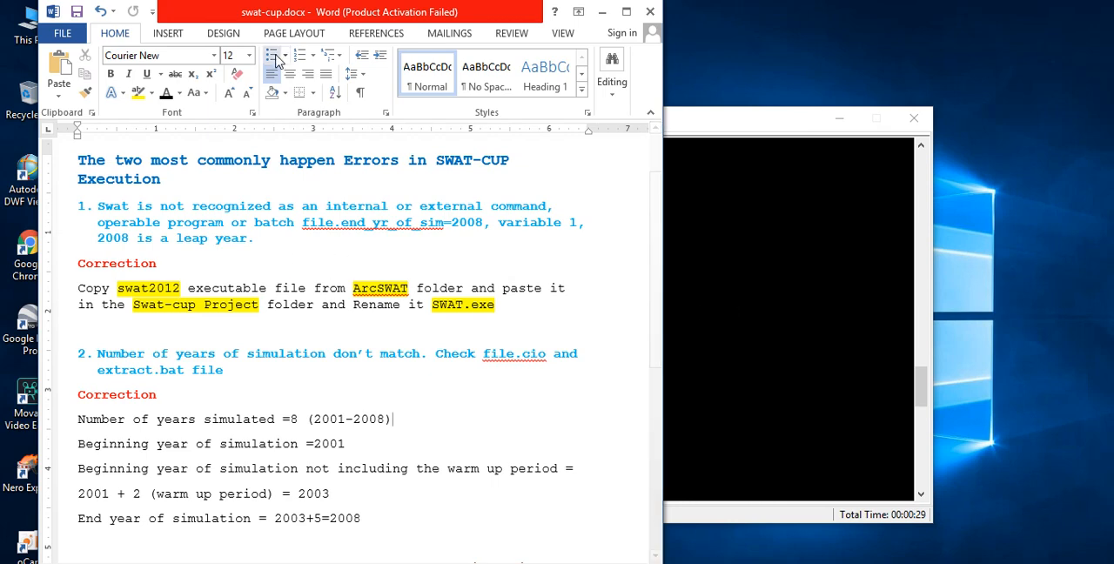
pyautogui.moveTo(307, 14); pyautogui.dragTo(524, 14)
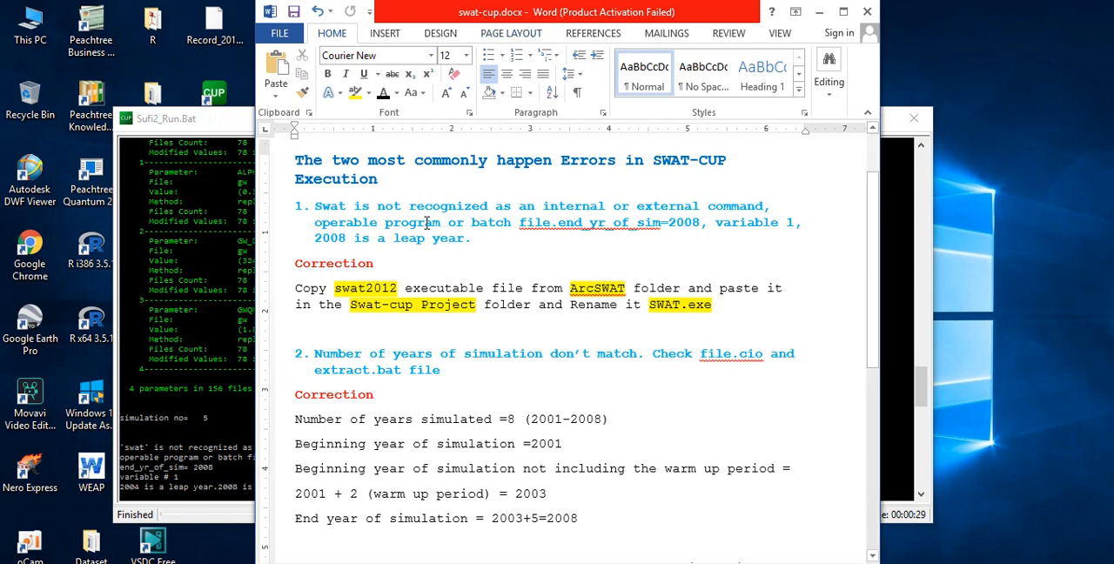
pyautogui.click(35, 28)
pyautogui.doubleClick(35, 28)
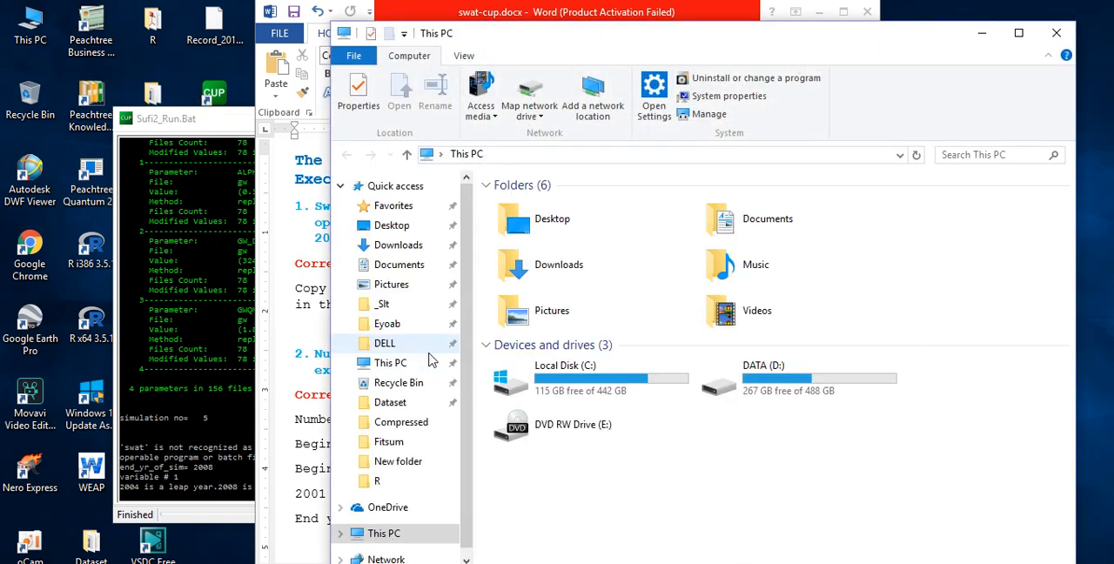
pyautogui.click(573, 385)
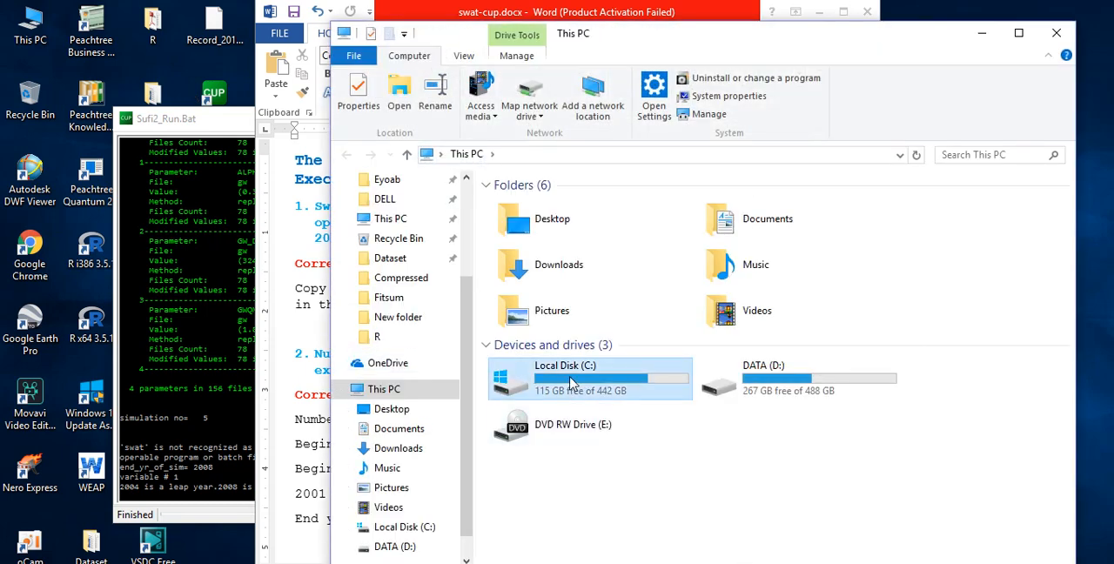
pyautogui.doubleClick(573, 385)
pyautogui.doubleClick(543, 417)
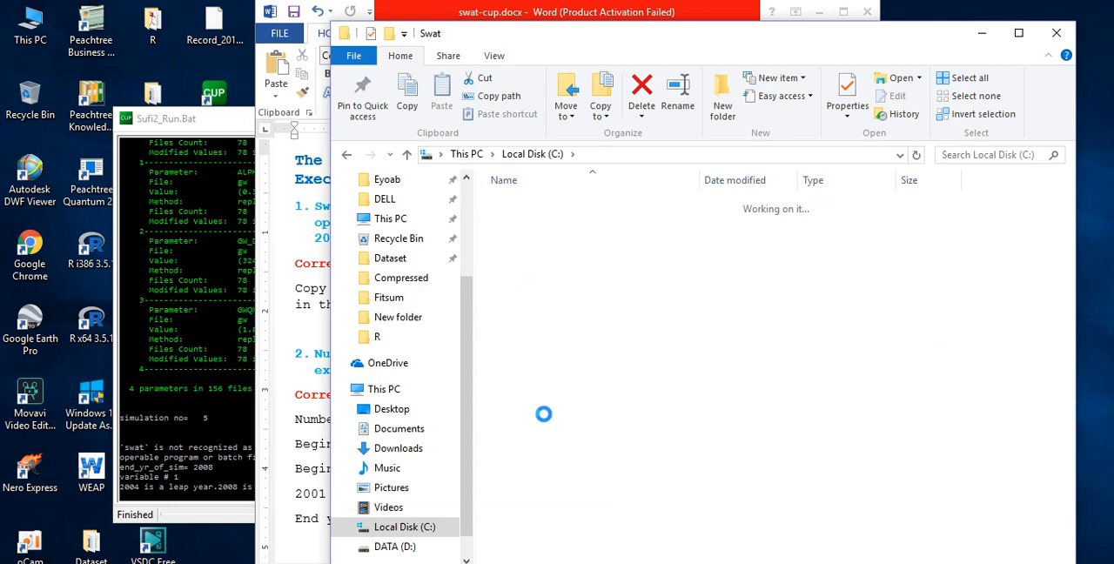
pyautogui.doubleClick(522, 202)
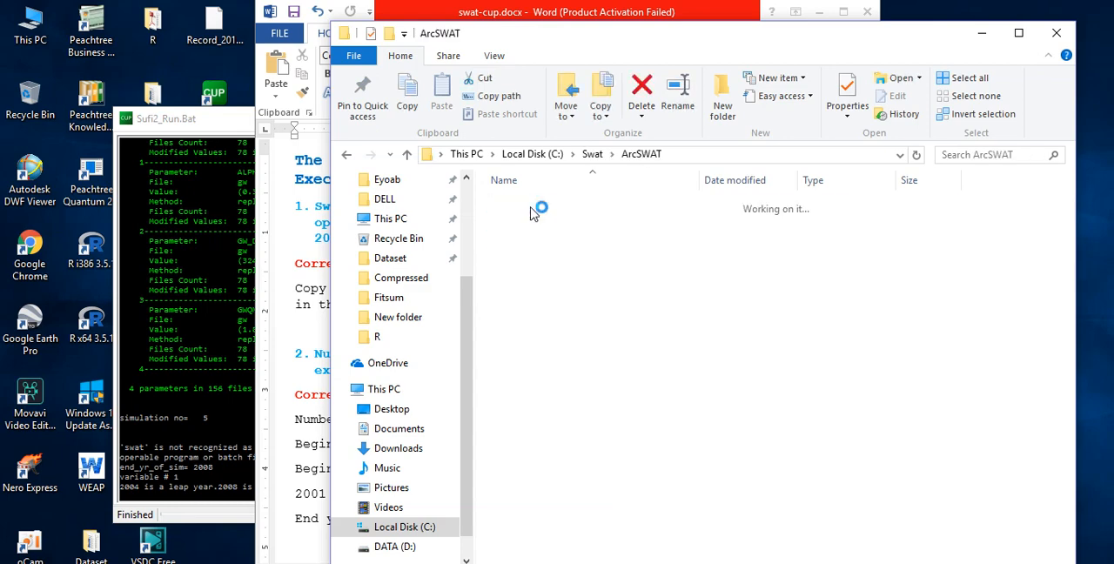
pyautogui.scroll(-3, 534, 215)
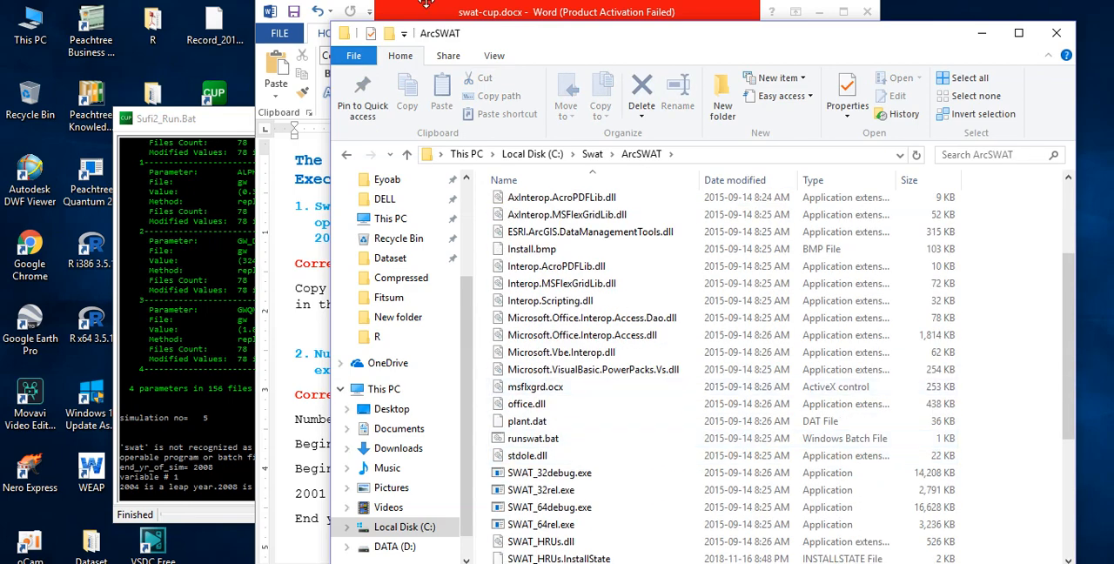
# - Recheck the executable's name in the correction notes and copy swat2012.exe from the ArcSWAT folder
pyautogui.click(496, 13)
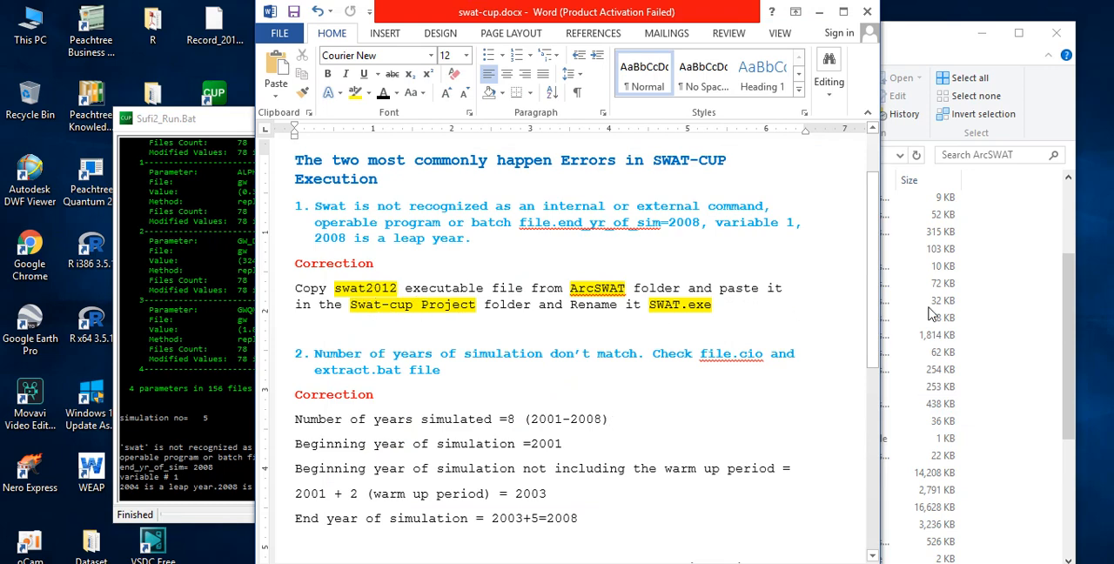
pyautogui.click(1007, 293)
pyautogui.scroll(-6, 692, 453)
pyautogui.click(536, 559)
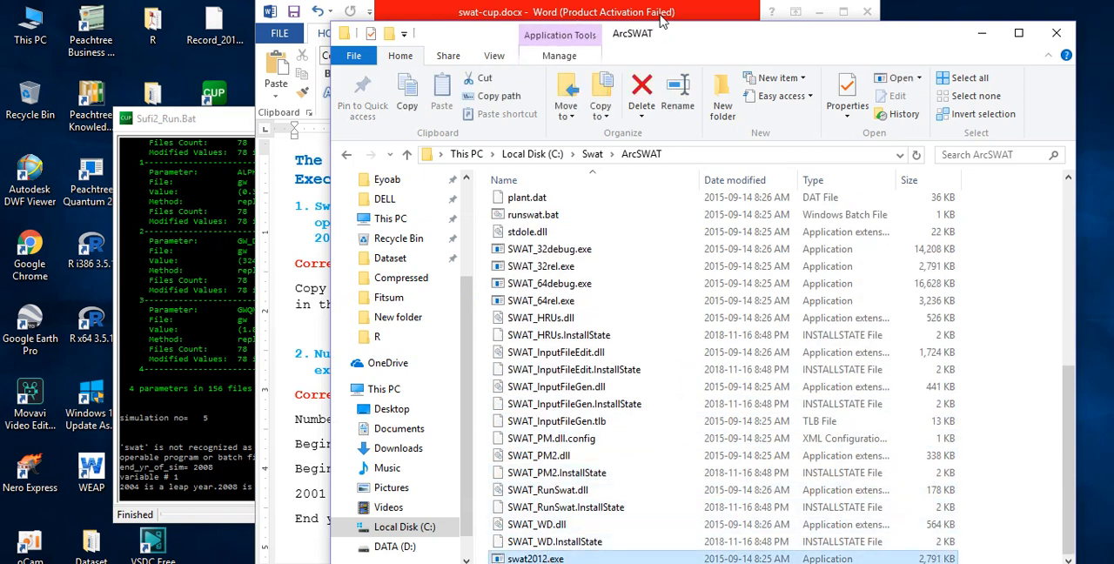
pyautogui.moveTo(719, 40); pyautogui.dragTo(712, 19)
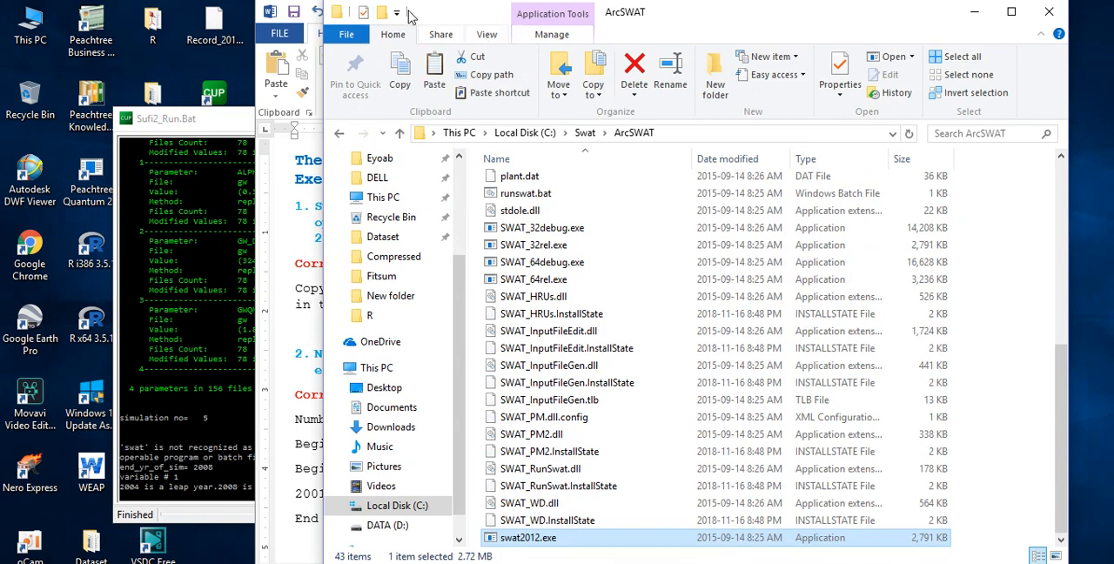
# - Reread where to paste the executable in swat-cup.docx, and minimize the ArcSWAT folder and the document
pyautogui.click(315, 21)
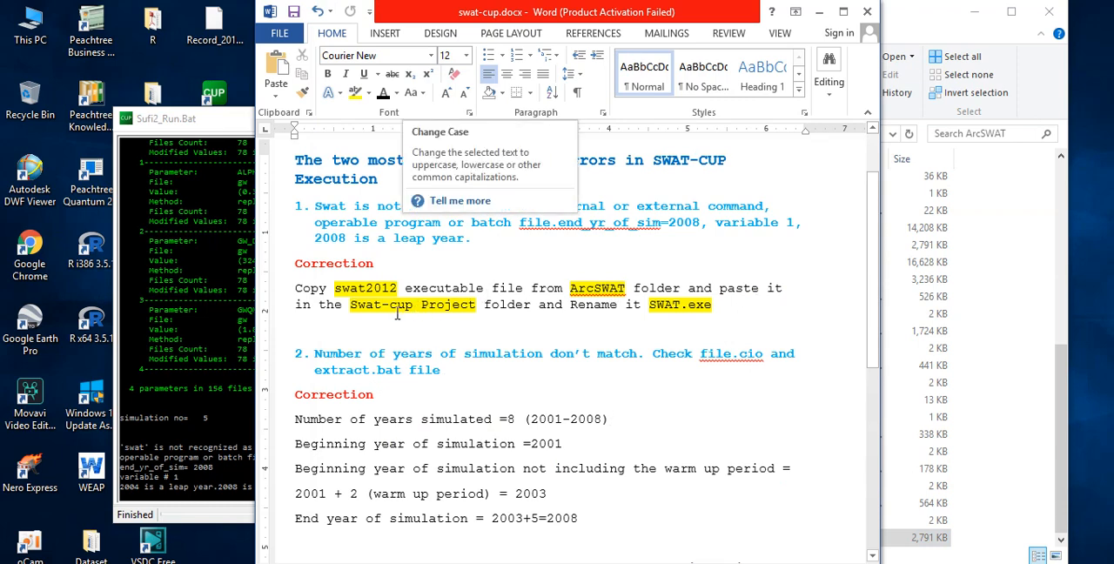
pyautogui.click(975, 13)
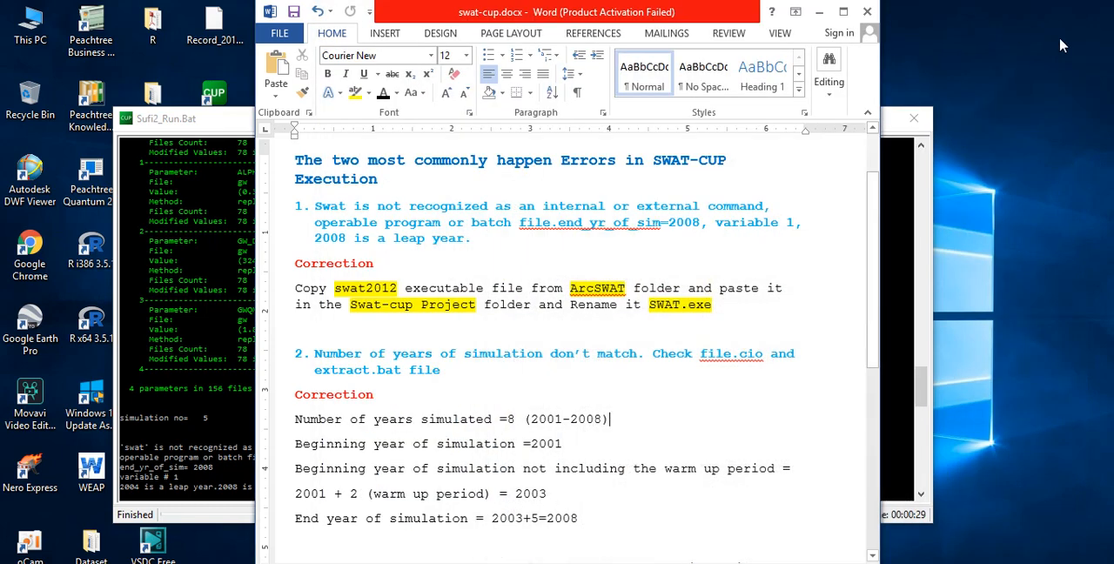
pyautogui.click(819, 11)
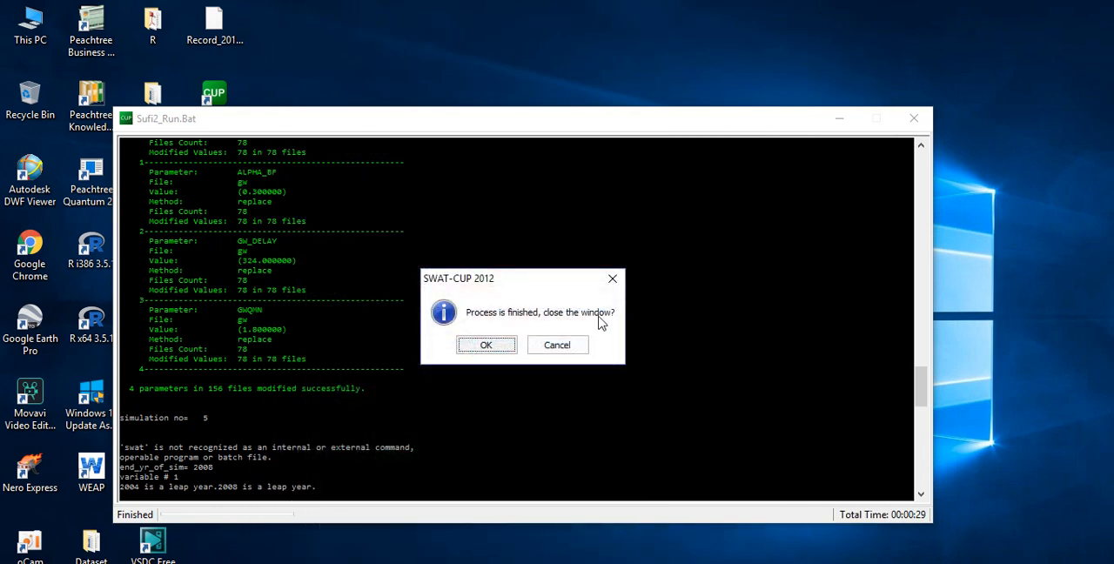
# - Close the finished Sufi2_Run.Bat window and cancel the execution of SUFI2_post.bat
pyautogui.click(566, 344)
pyautogui.click(915, 119)
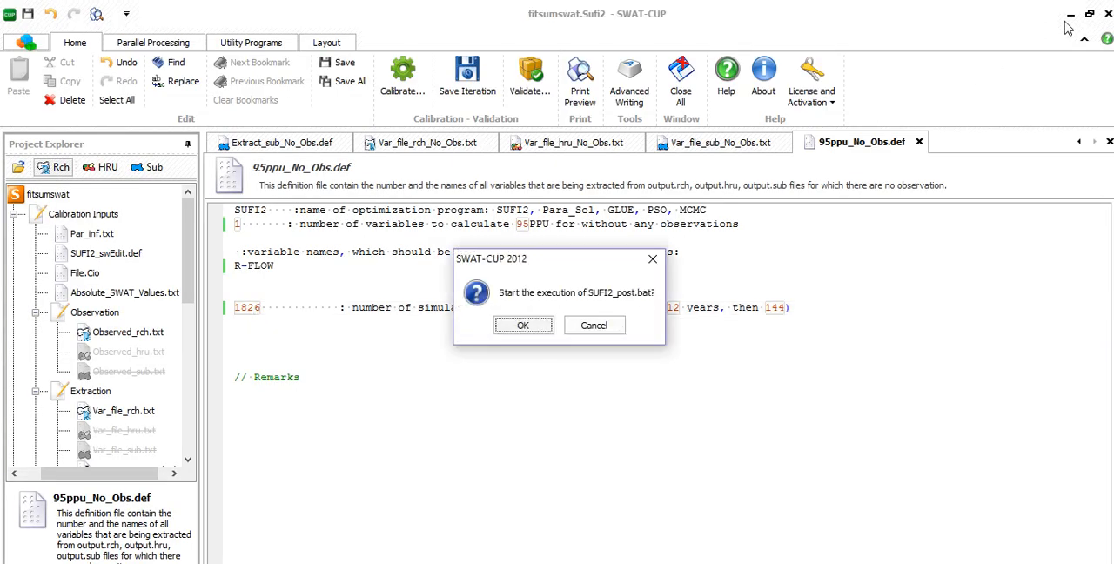
pyautogui.click(594, 325)
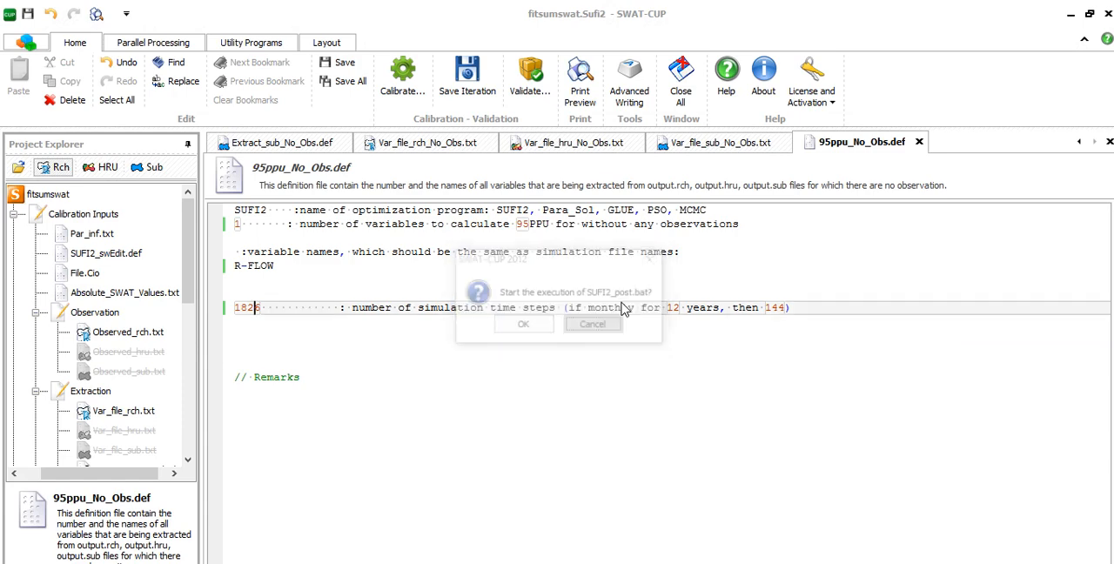
# - Paste swat2012.exe into the fitsumswat.Sufi2.SwatCup project folder on the desktop, and return to the swat-cup.docx notes
pyautogui.click(1071, 14)
pyautogui.doubleClick(231, 178)
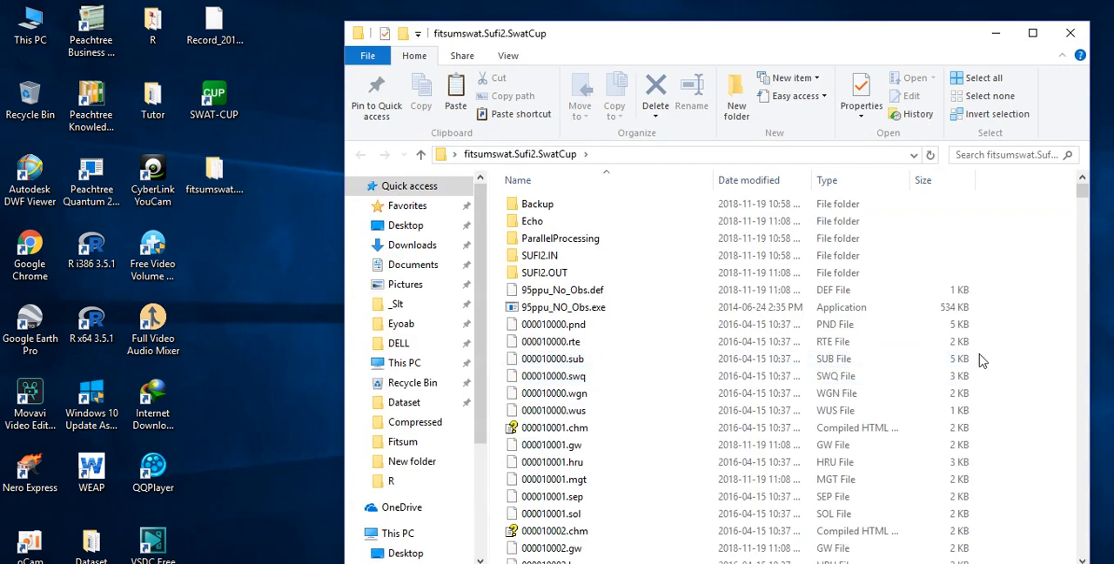
pyautogui.hotkey('ctrl', 'v')
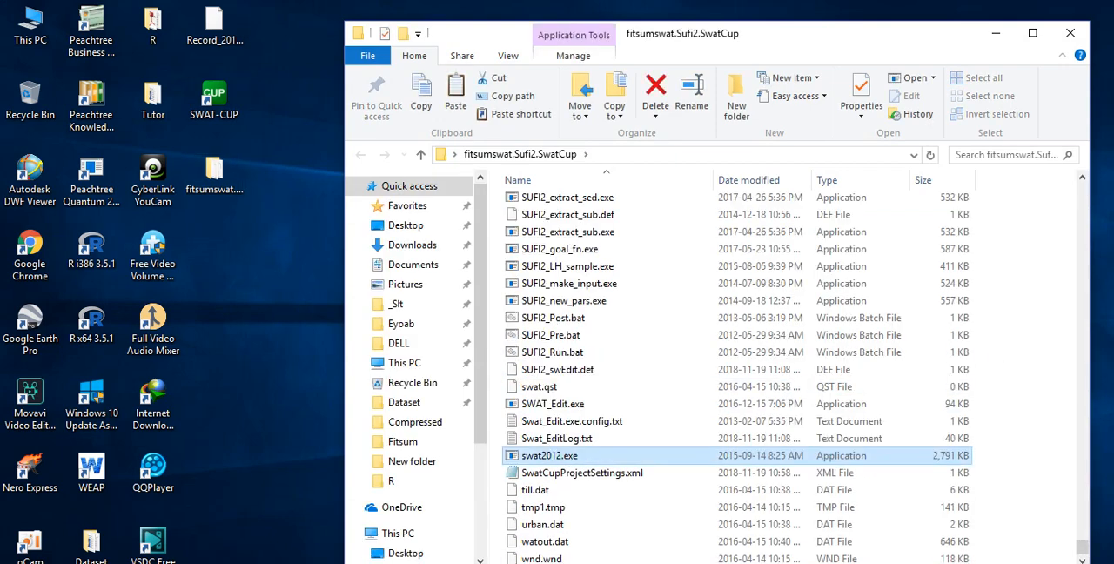
pyautogui.hotkey('alt', 'Tab')
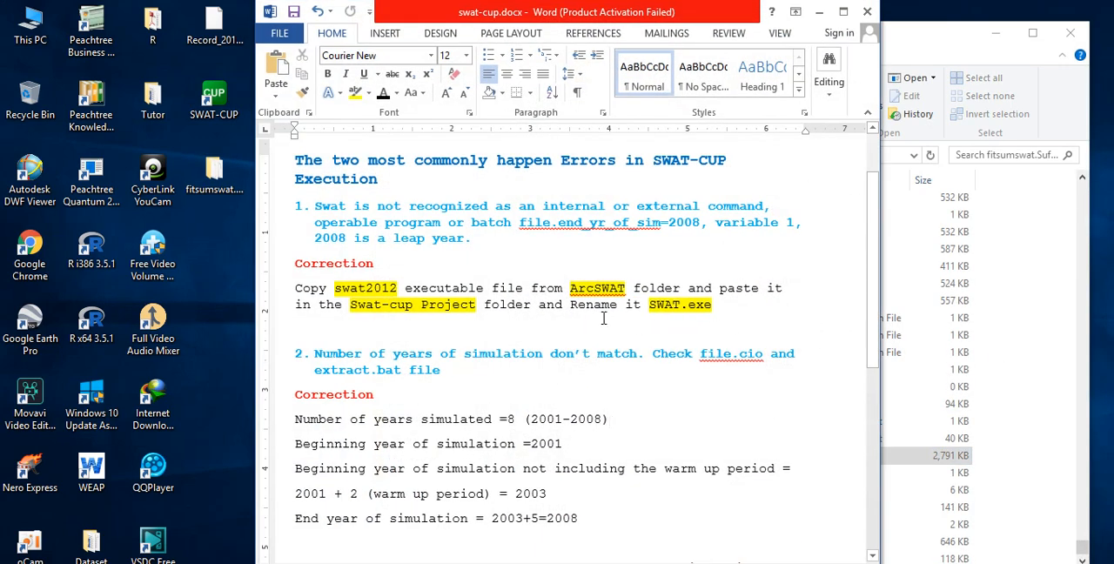
# - Reread the renaming instruction in the notes, minimize them, and rename swat2012.exe in the project folder to SWAT.exe
pyautogui.moveTo(582, 310); pyautogui.dragTo(634, 311)
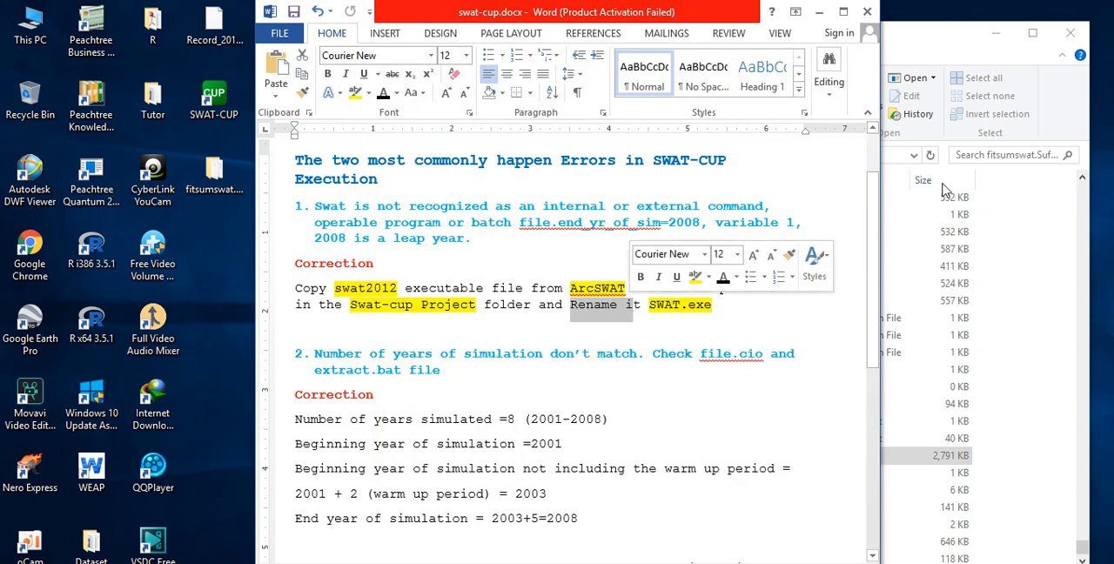
pyautogui.click(819, 12)
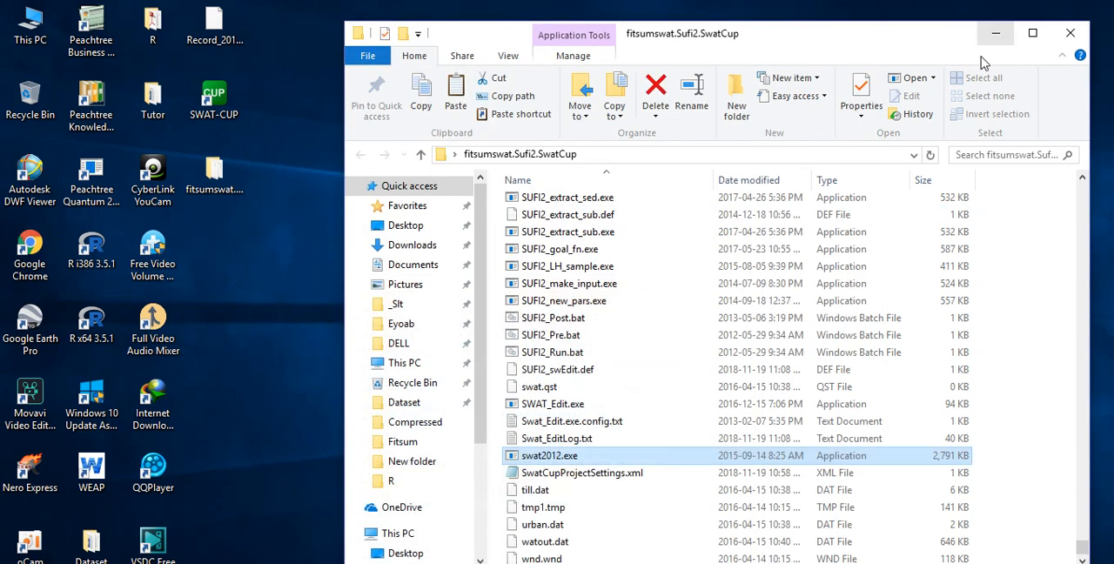
pyautogui.click(547, 460)
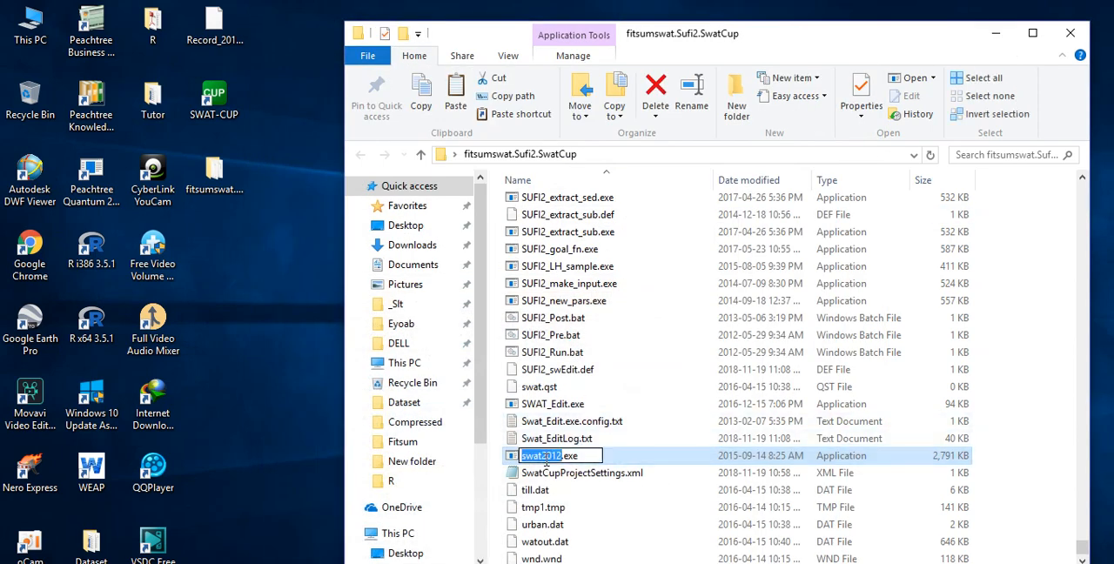
pyautogui.write('SWAT')
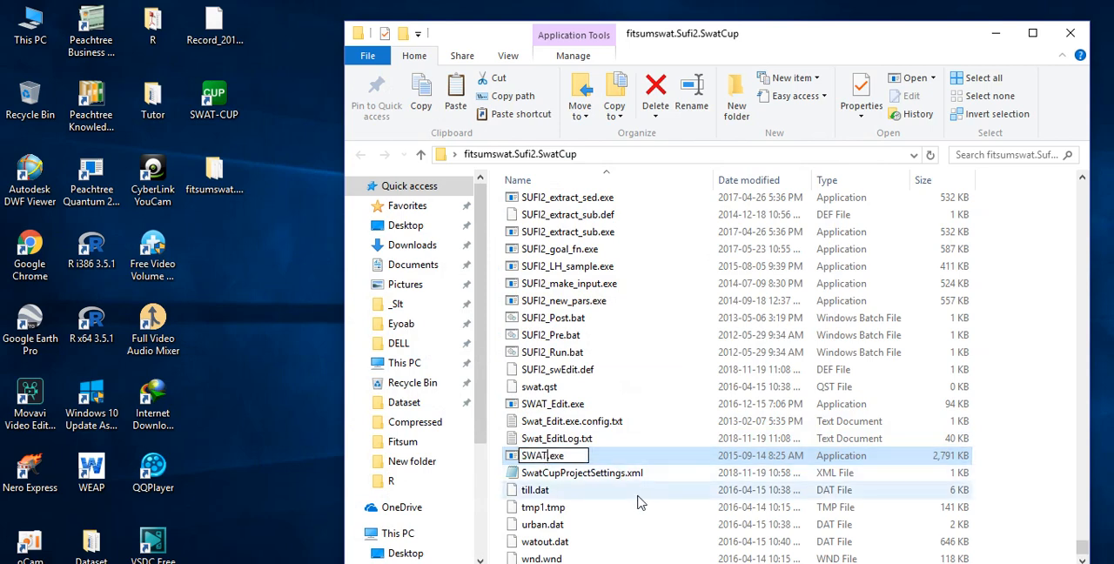
pyautogui.click(640, 503)
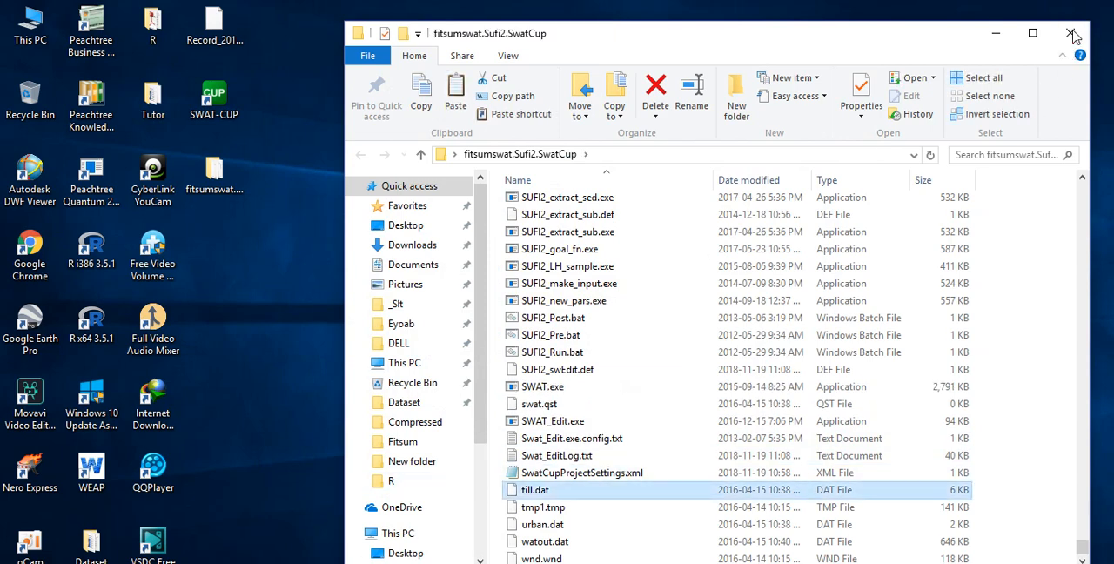
# - Close the project folder and rerun the calibration in SWAT-CUP, executing SUFI2_pre.bat followed by Sufi2_Run.Bat
pyautogui.click(1070, 32)
pyautogui.hotkey('alt', 'Tab')
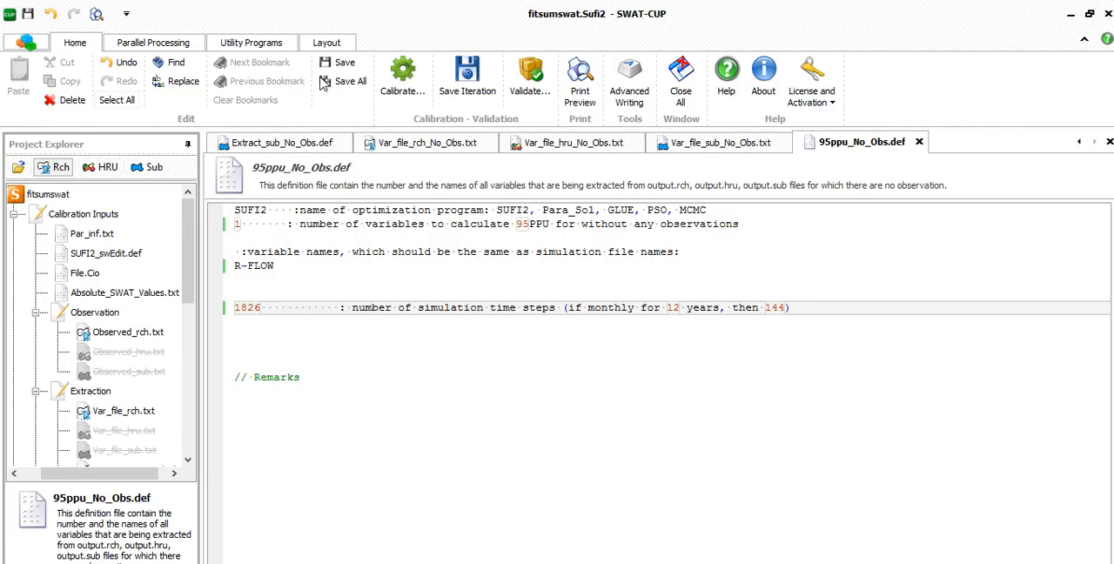
pyautogui.click(412, 77)
pyautogui.click(535, 370)
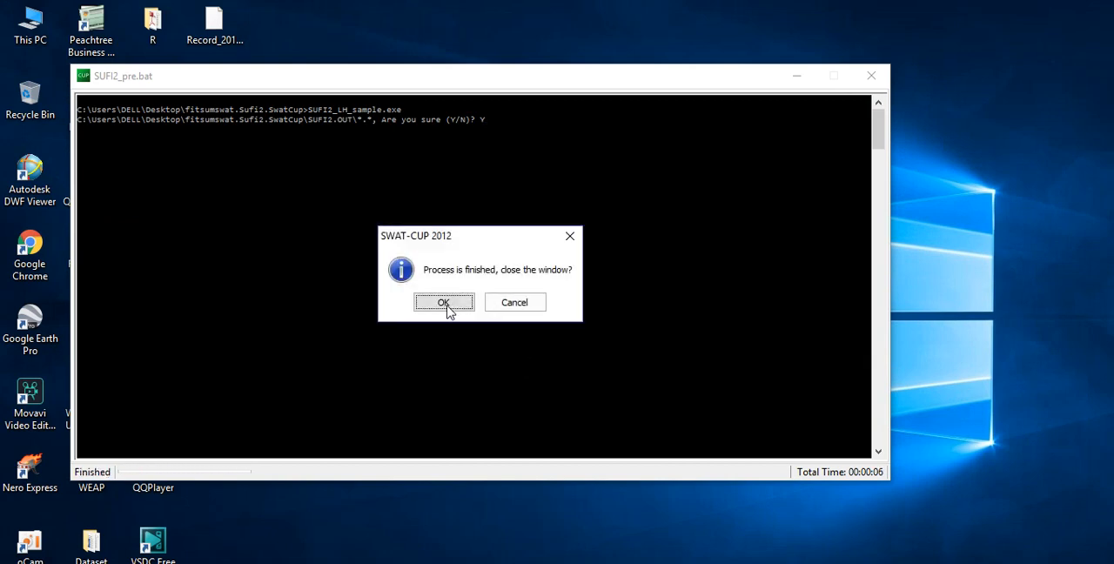
pyautogui.click(444, 304)
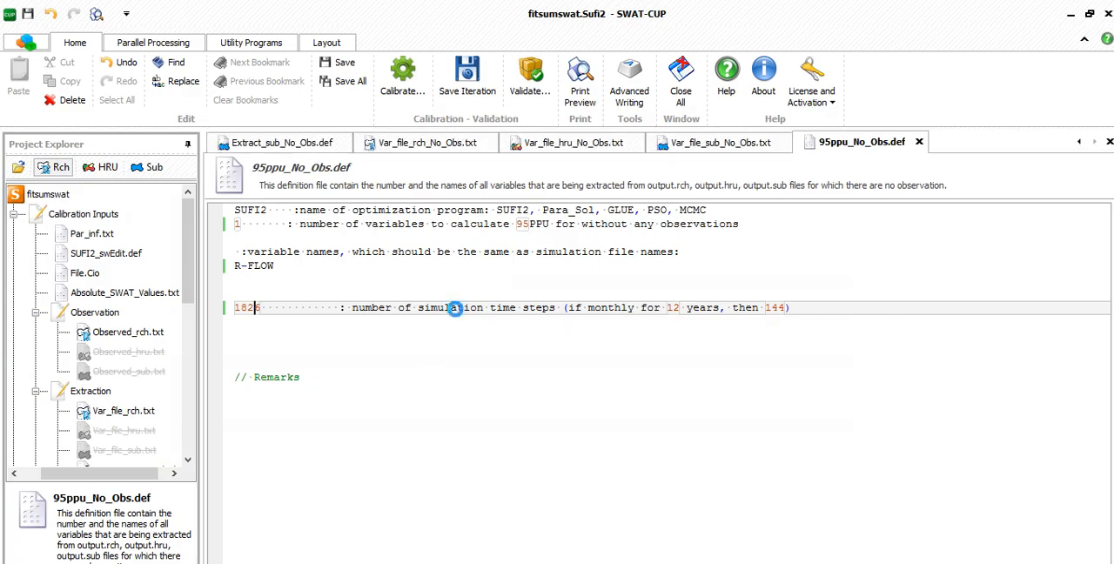
pyautogui.click(525, 329)
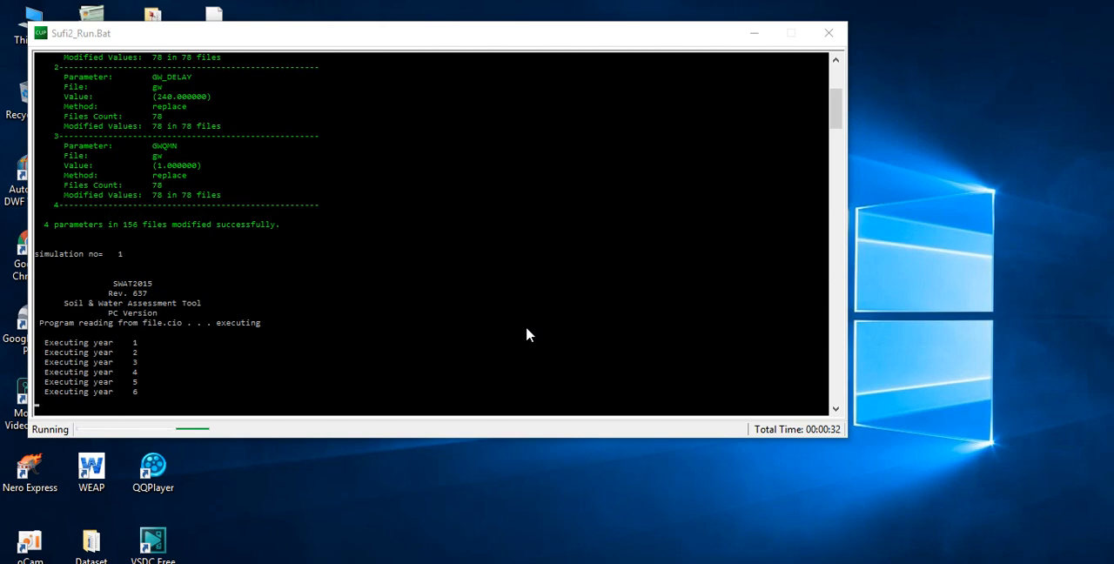
# - Switch to the swat-cup.docx notes and examine the second error's correction for the number of simulated years and beginning year
pyautogui.click(436, 562)
pyautogui.click(761, 313)
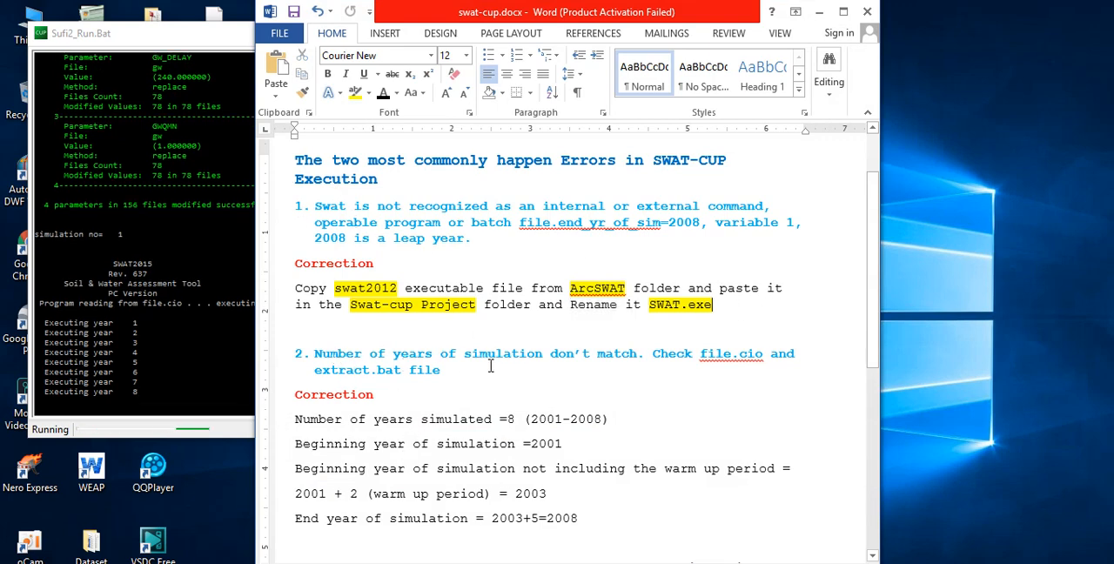
pyautogui.click(621, 373)
pyautogui.scroll(-3, 621, 373)
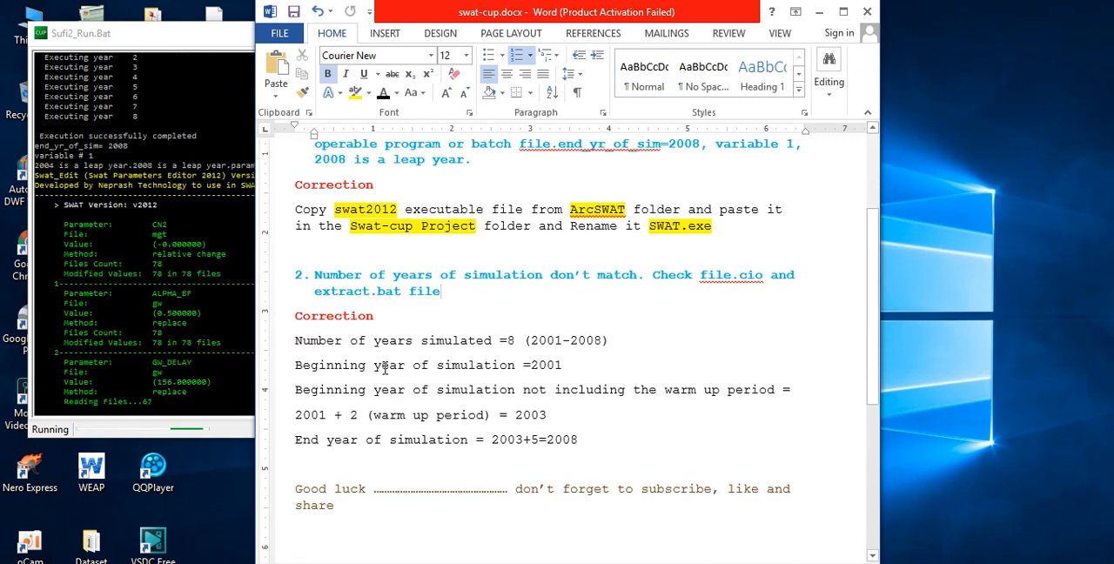
pyautogui.doubleClick(513, 342)
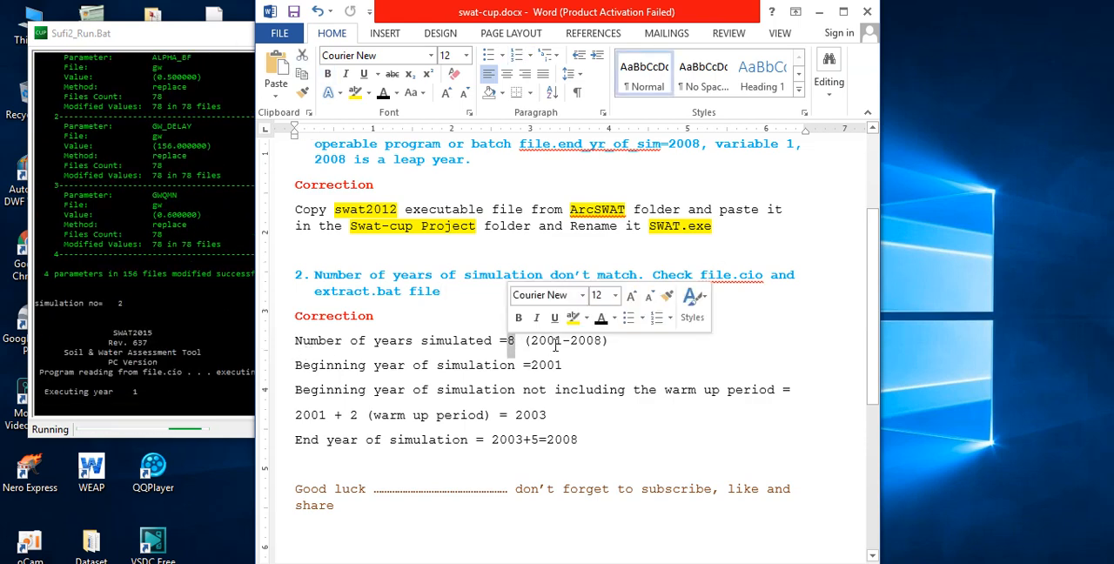
pyautogui.click(555, 343)
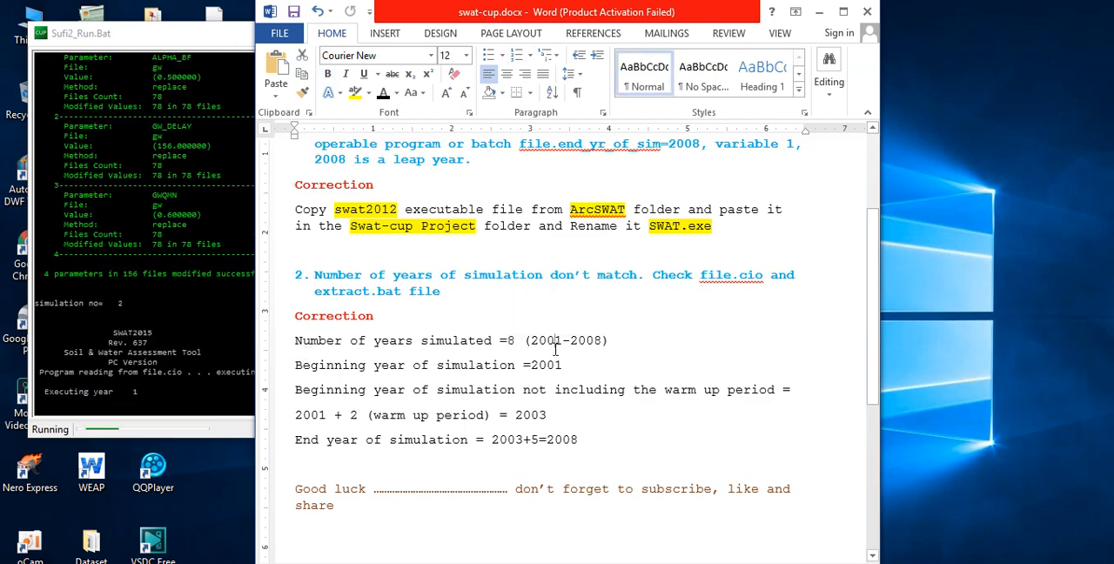
pyautogui.click(606, 359)
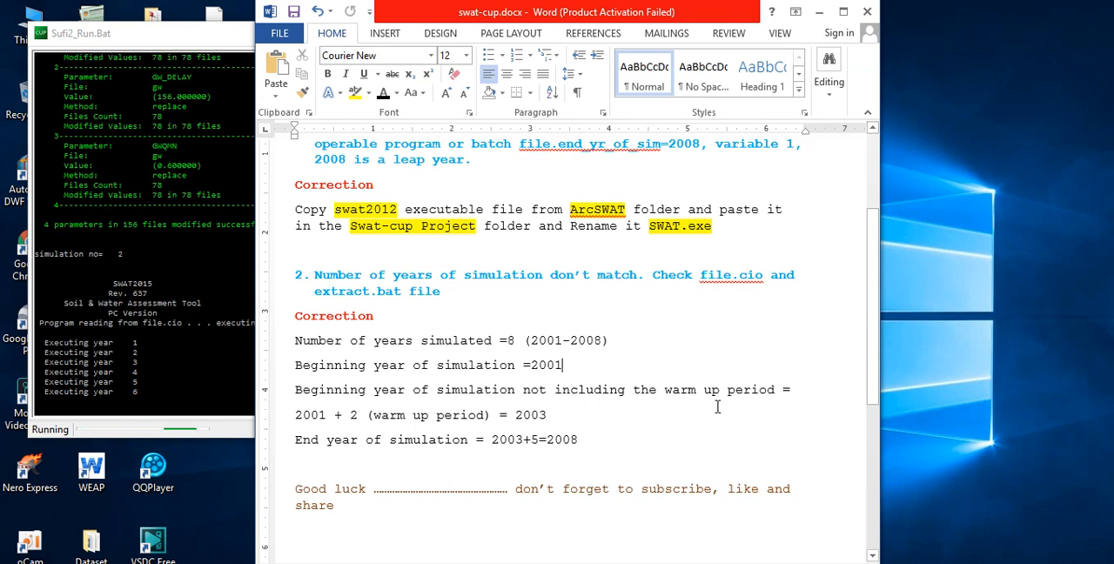
pyautogui.click(672, 346)
pyautogui.click(564, 367)
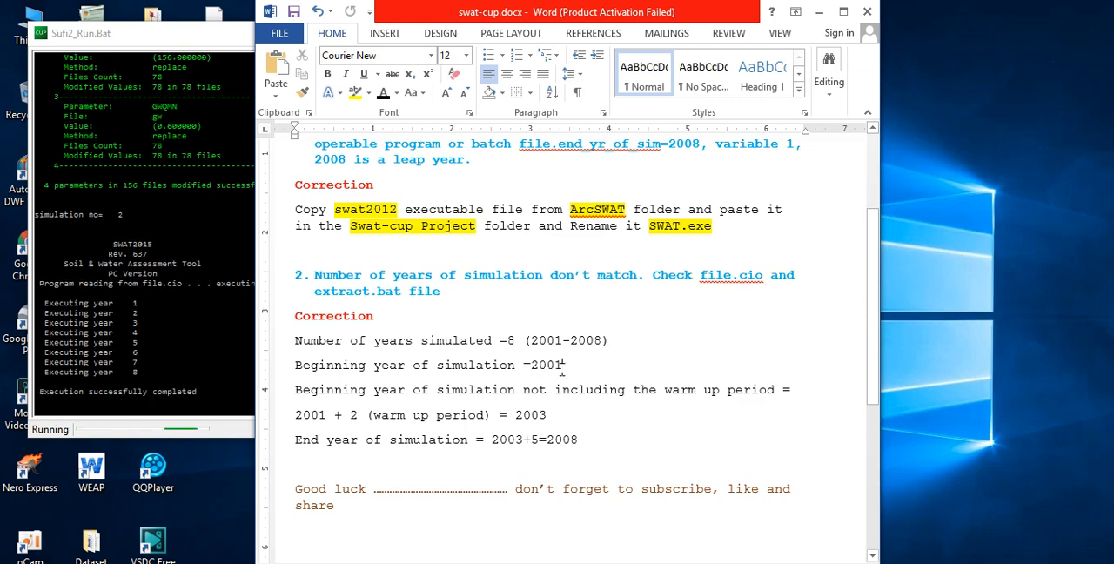
# - Examine how the correction derives the beginning year without the warm-up period and the end year of simulation
pyautogui.doubleClick(531, 416)
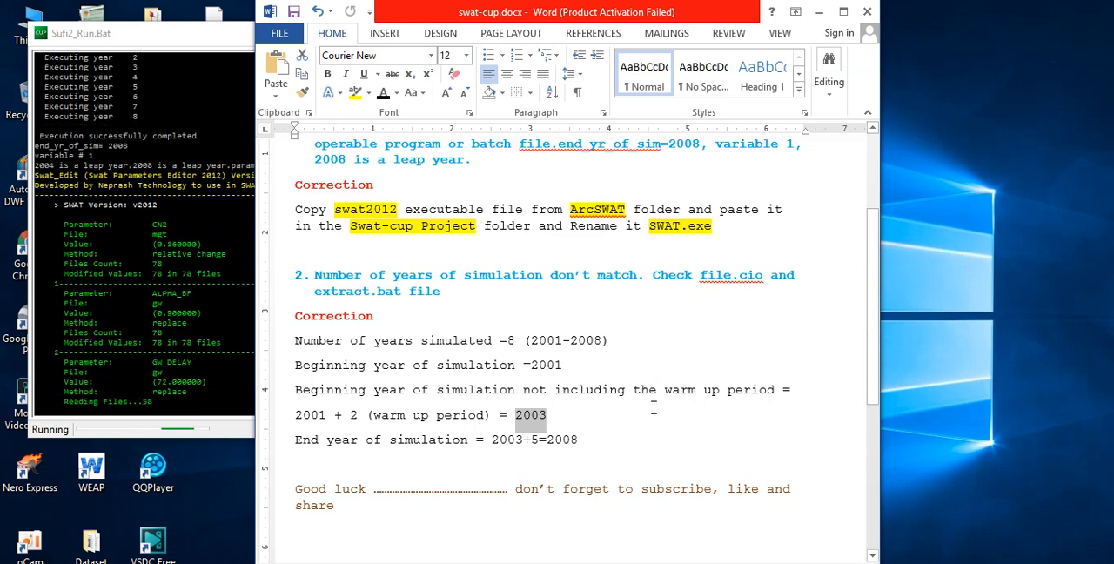
pyautogui.click(563, 421)
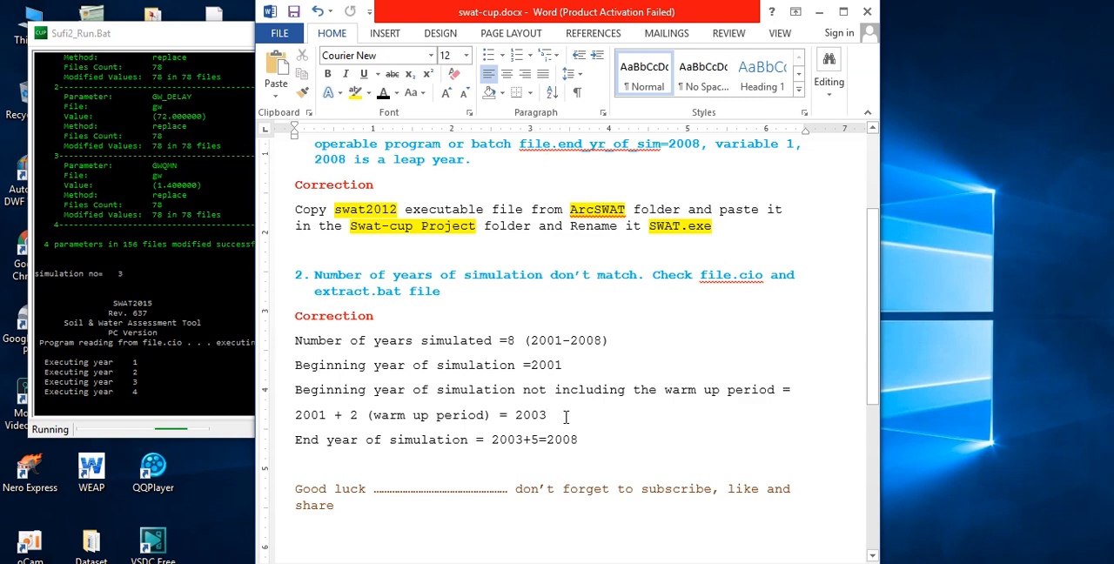
pyautogui.scroll(-2, 609, 426)
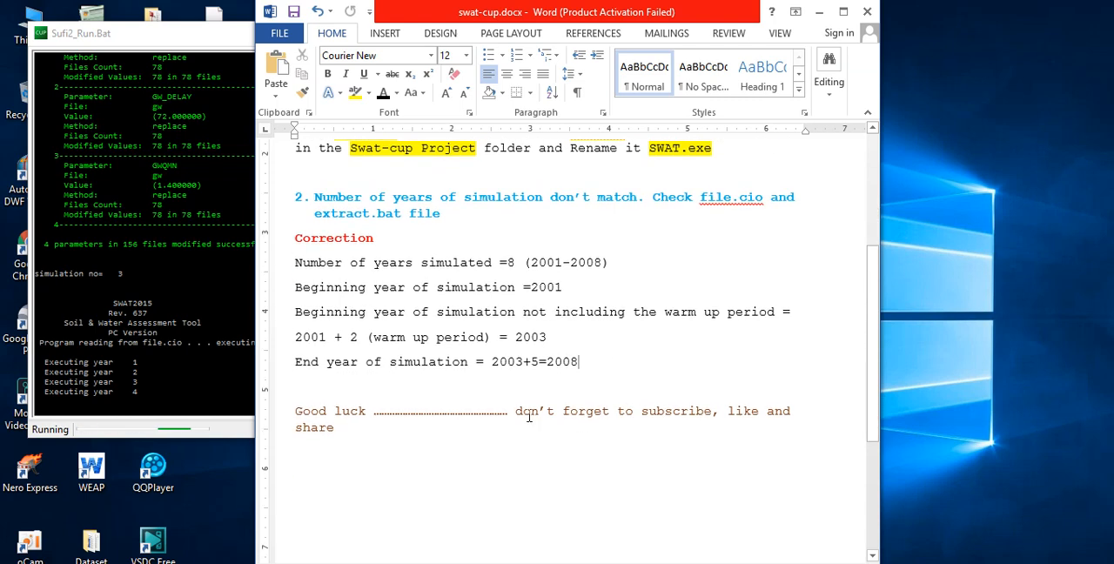
pyautogui.moveTo(515, 262); pyautogui.dragTo(506, 264)
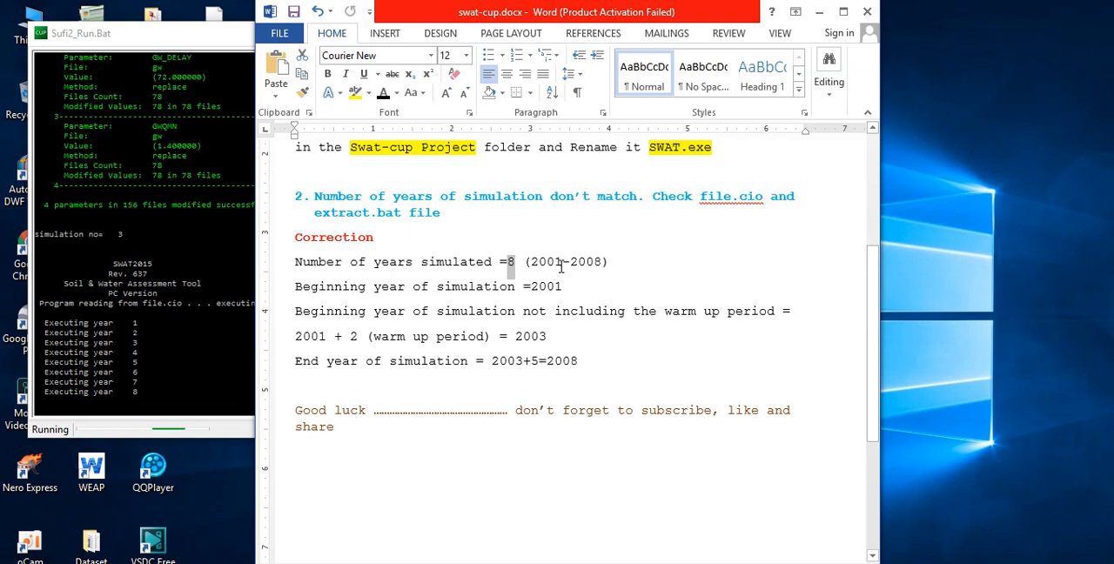
pyautogui.moveTo(588, 360); pyautogui.dragTo(547, 360)
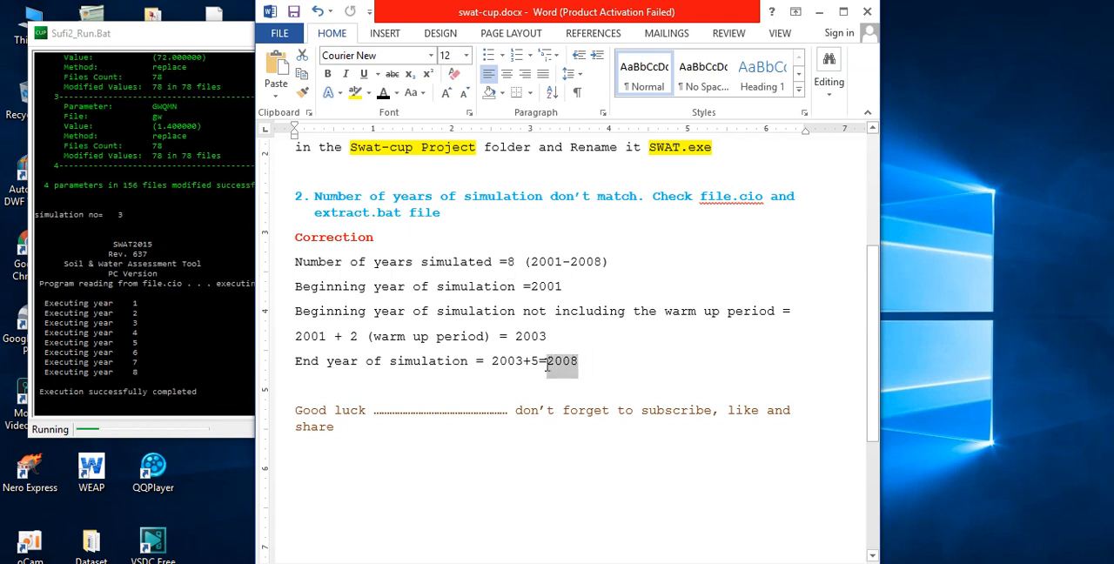
pyautogui.click(660, 373)
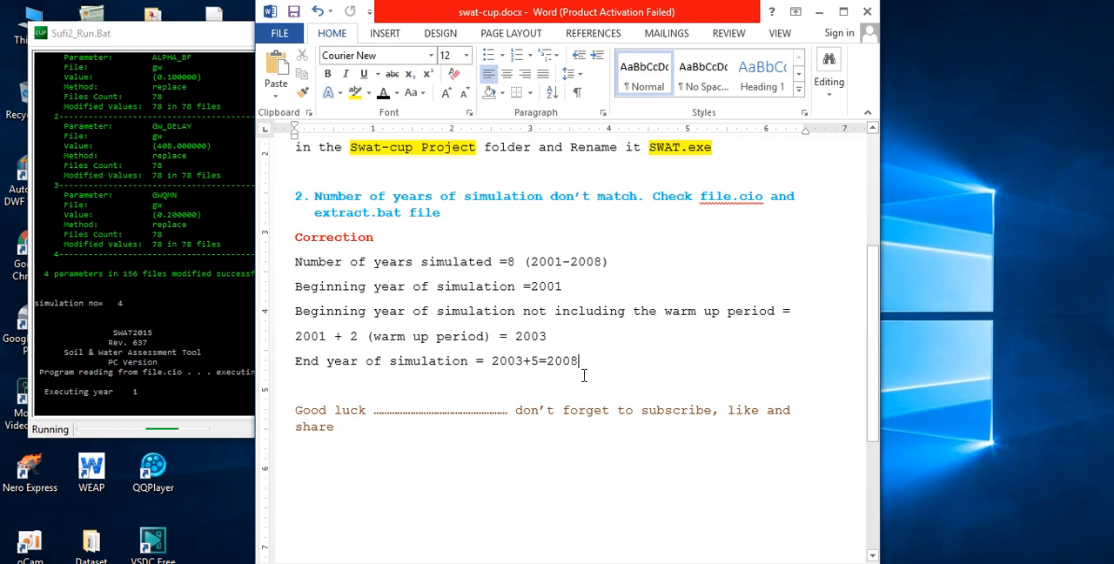
pyautogui.moveTo(577, 372); pyautogui.dragTo(297, 249)
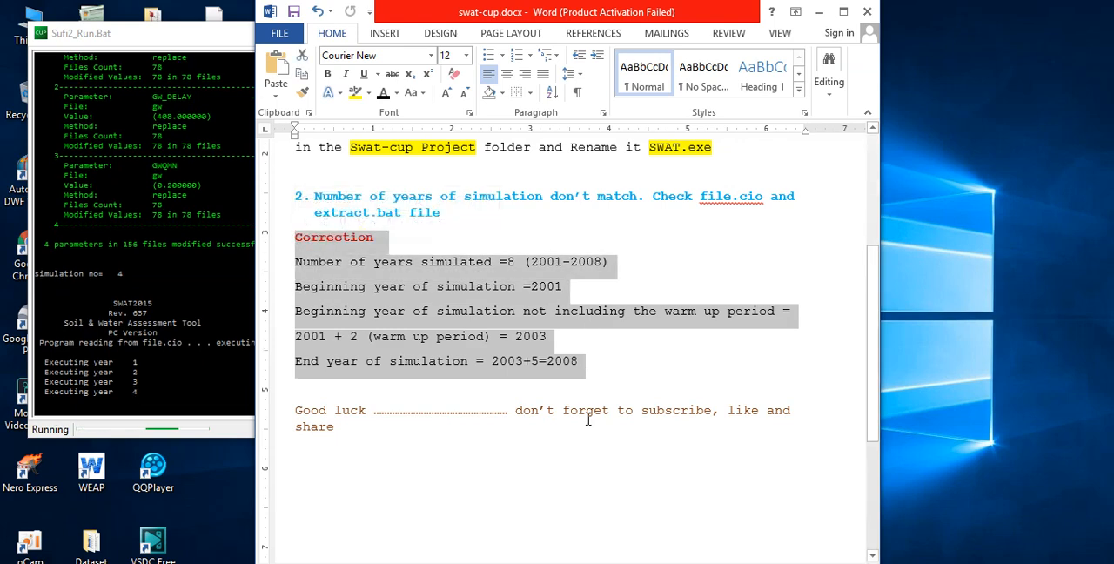
# - Review both error descriptions and the swat2012 executable correction in the notes, and minimize the document
pyautogui.scroll(1, 459, 302)
pyautogui.moveTo(444, 254); pyautogui.dragTo(315, 236)
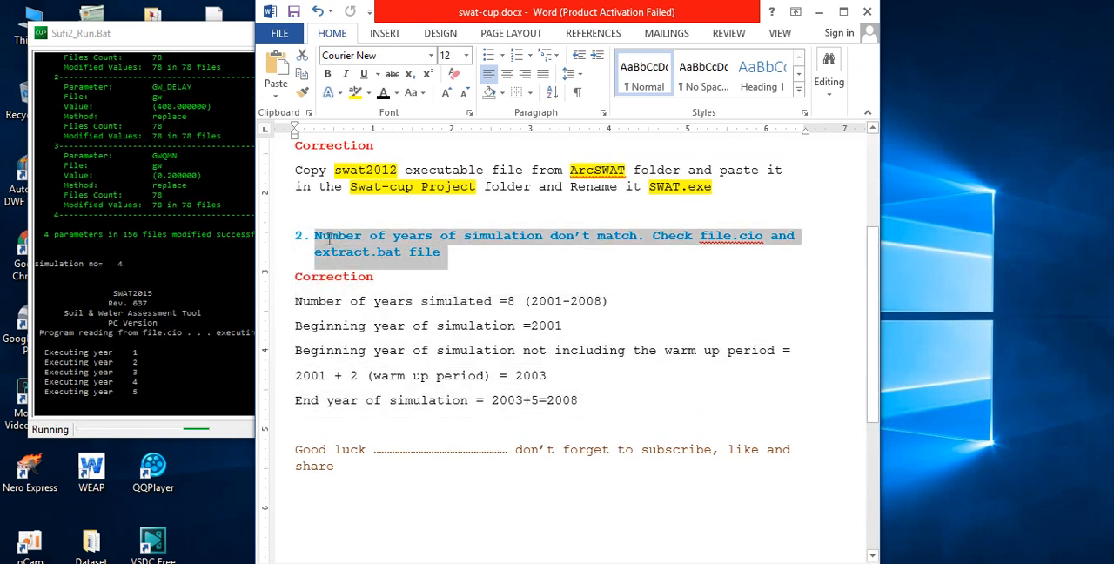
pyautogui.click(461, 267)
pyautogui.moveTo(461, 266); pyautogui.dragTo(315, 236)
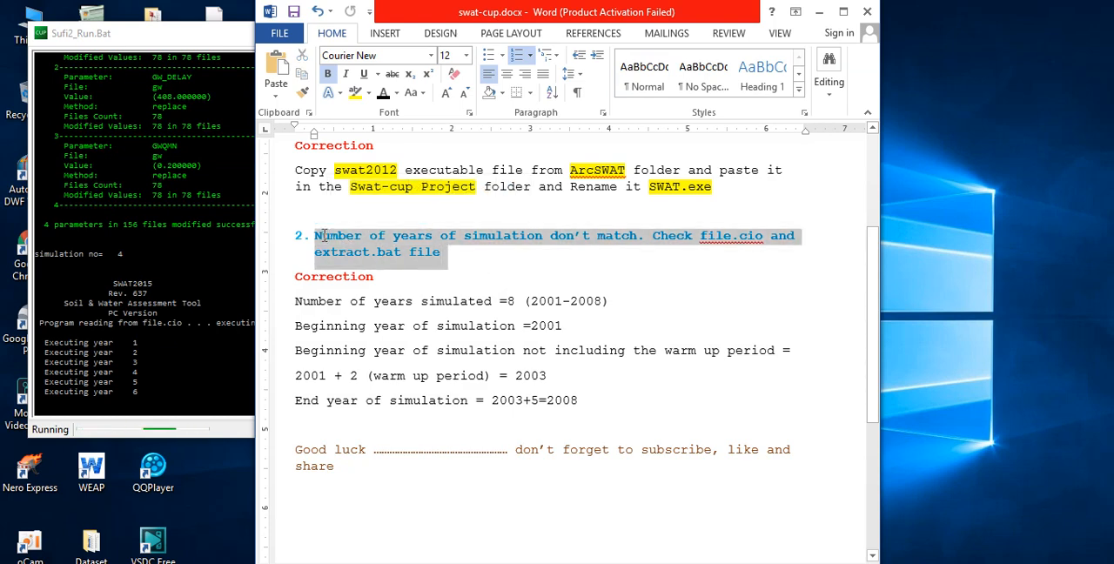
pyautogui.scroll(5, 452, 371)
pyautogui.moveTo(474, 318); pyautogui.dragTo(320, 281)
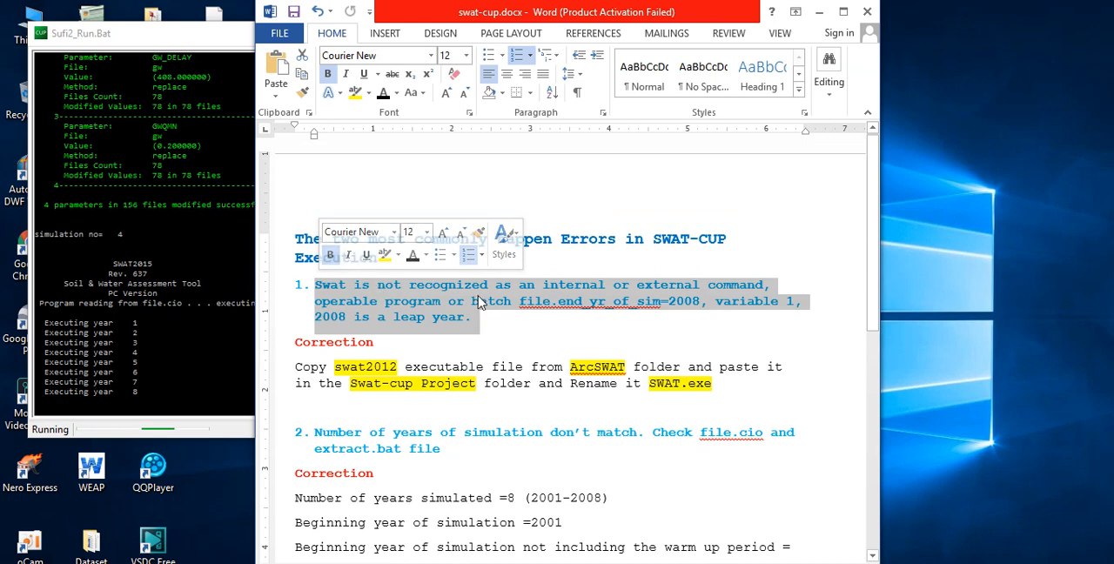
pyautogui.click(712, 334)
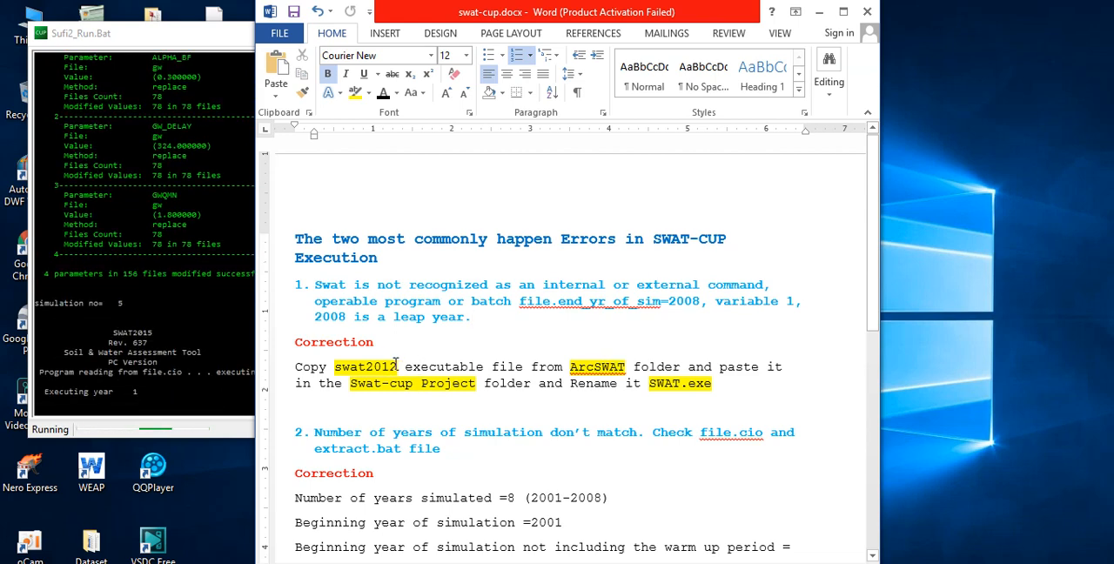
pyautogui.moveTo(398, 367); pyautogui.dragTo(338, 367)
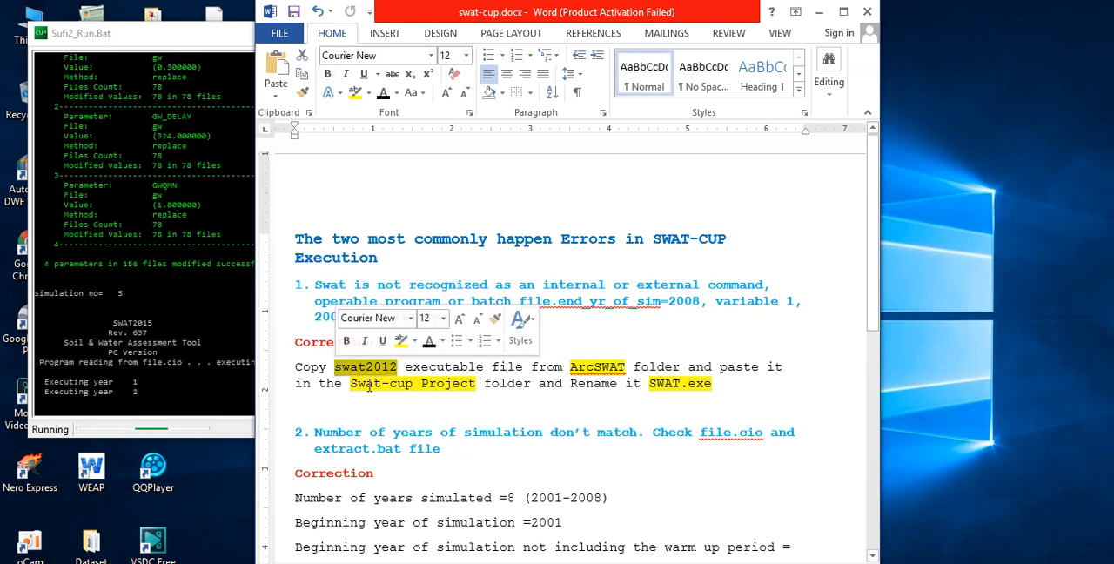
pyautogui.click(402, 411)
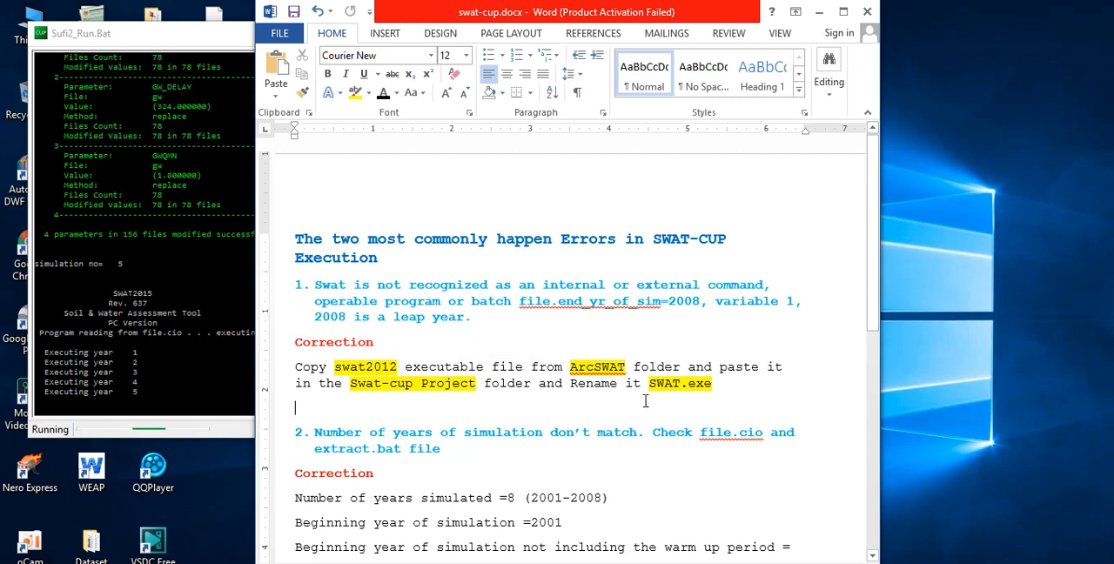
pyautogui.scroll(-2, 644, 410)
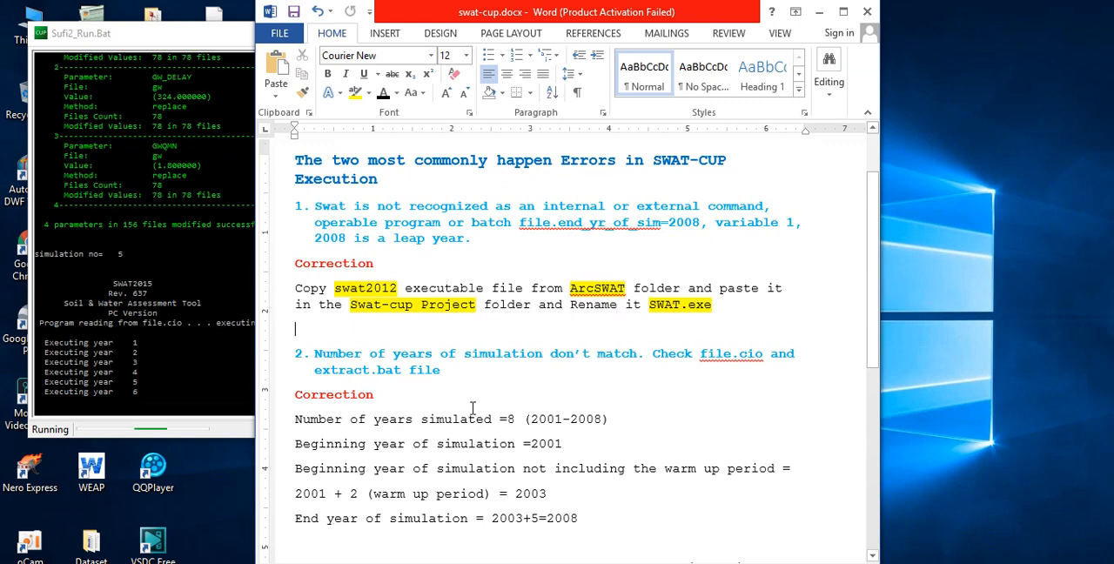
pyautogui.click(819, 14)
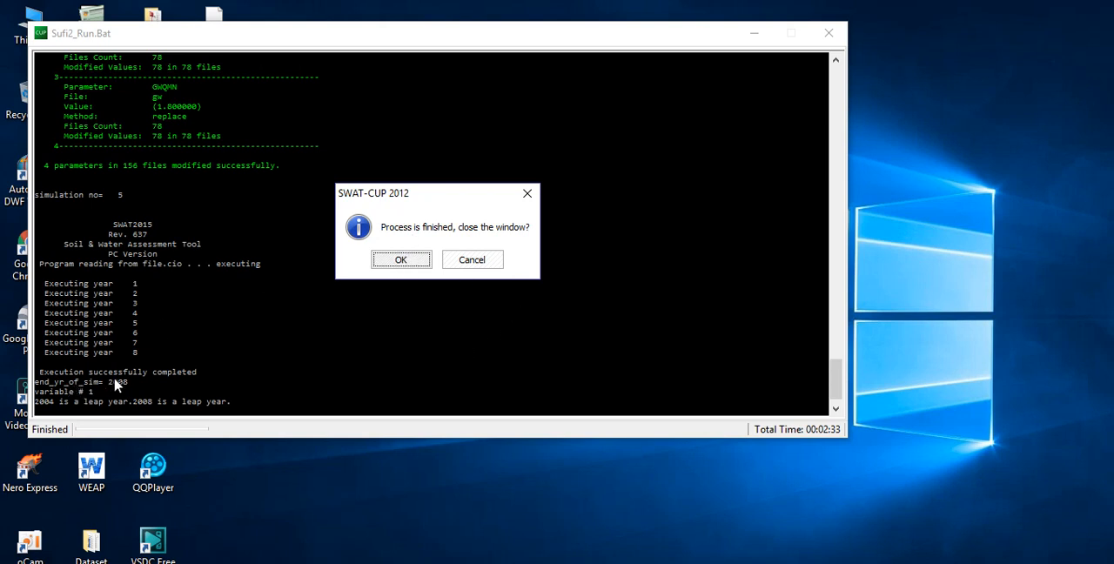
# - Close the finished Sufi2_Run.Bat window, and execute SUFI2_post.bat through to closing its window
pyautogui.click(383, 260)
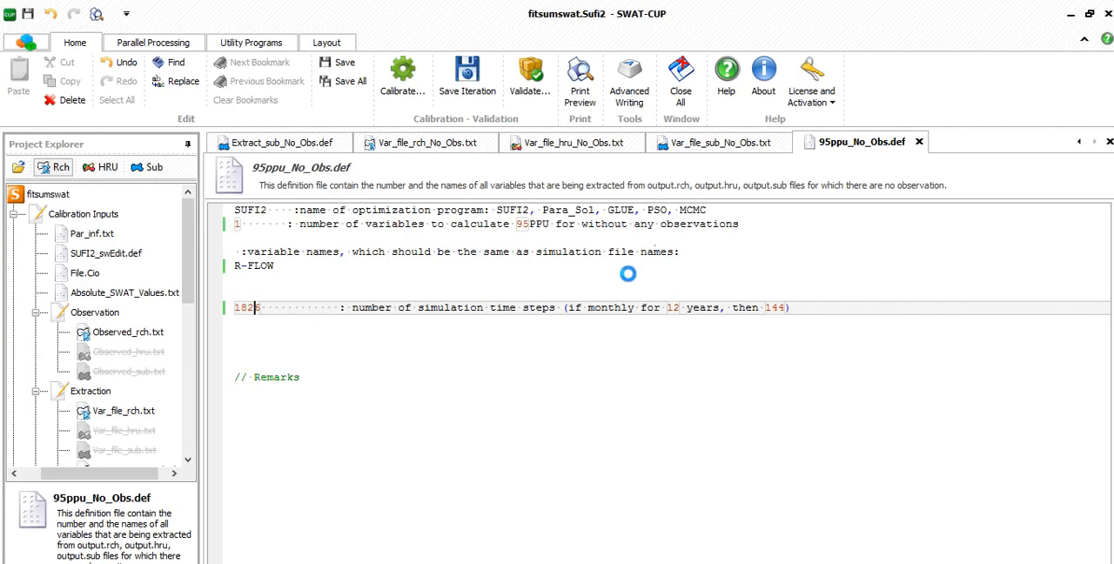
pyautogui.click(528, 324)
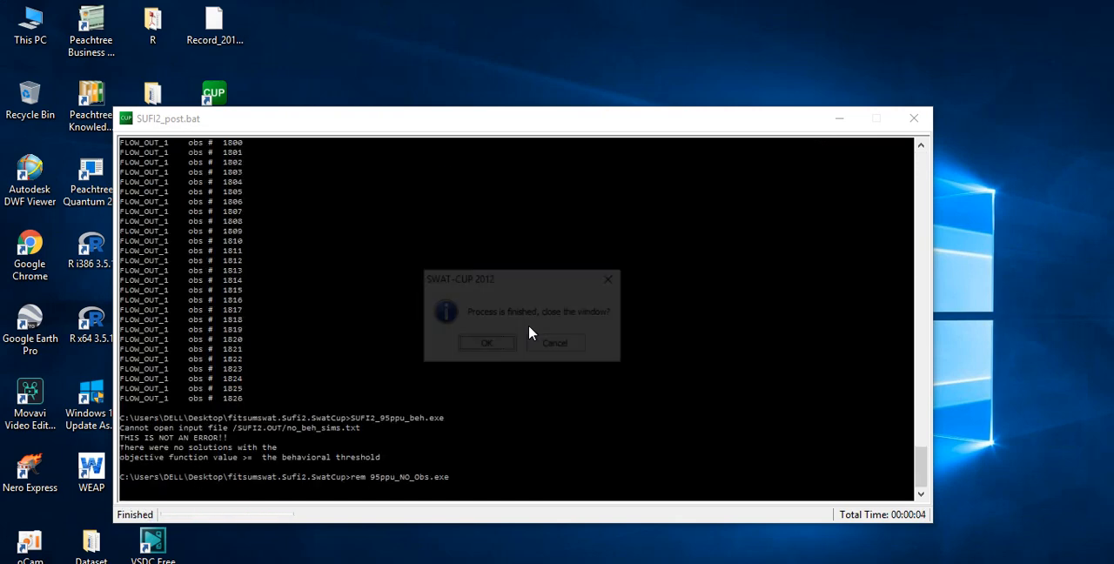
pyautogui.click(486, 345)
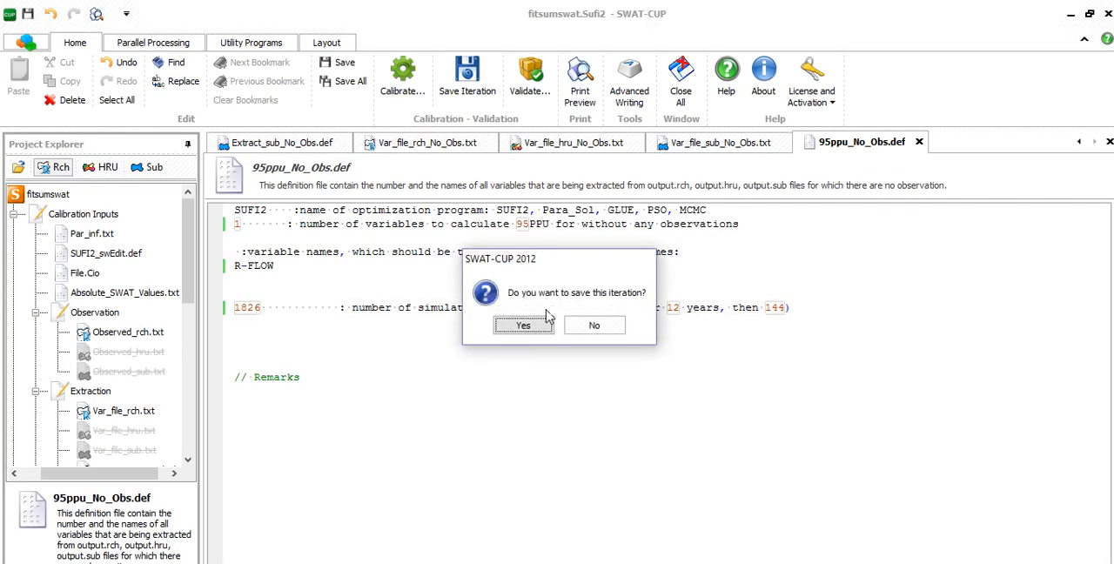
# - Confirm saving the iteration and store it as Iter1
pyautogui.click(540, 329)
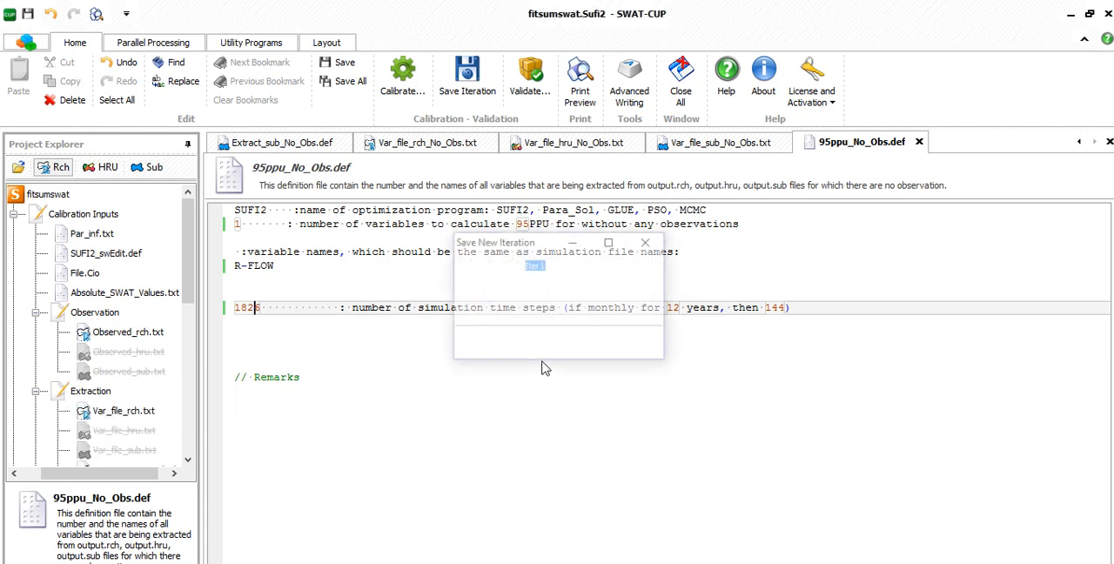
pyautogui.click(587, 346)
pyautogui.click(587, 346)
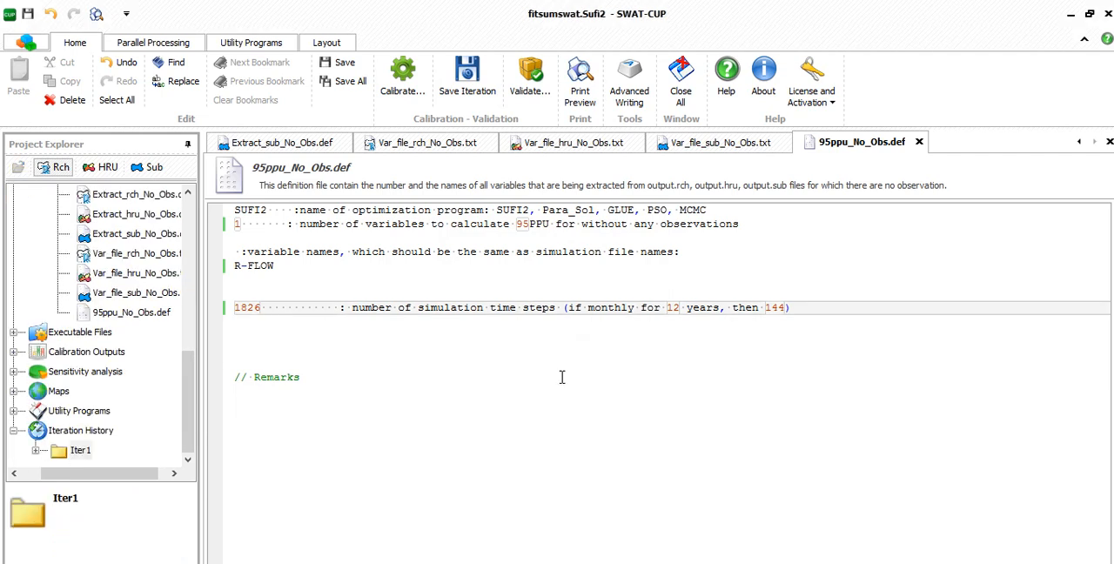
# - Open Summary_Stat.txt from Iter1's calibration outputs and highlight the R2 value for FLOW_OUT_1
pyautogui.click(35, 450)
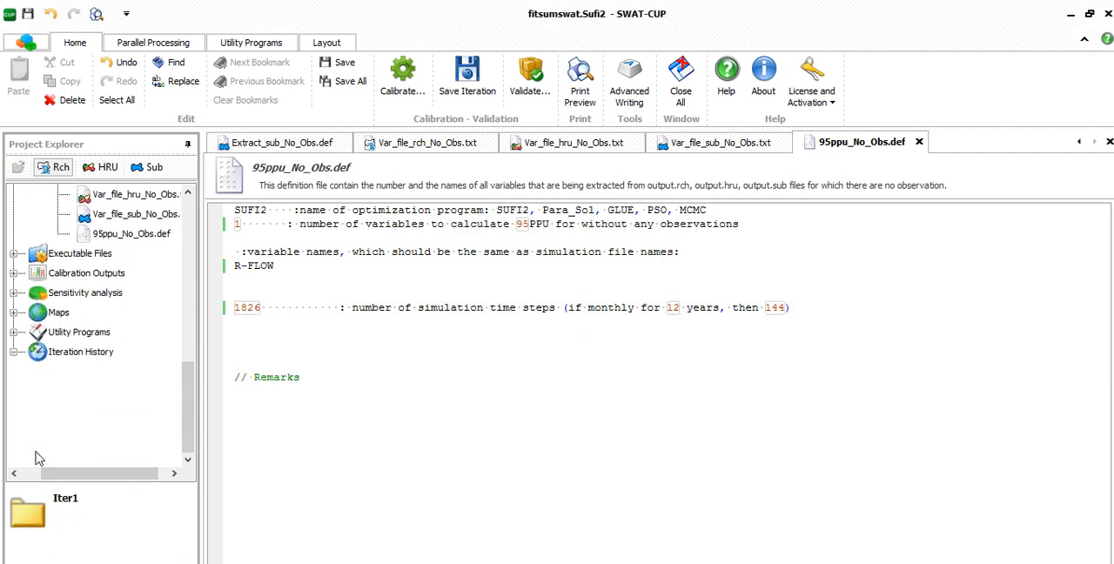
pyautogui.click(58, 430)
pyautogui.moveTo(117, 474); pyautogui.dragTo(172, 475)
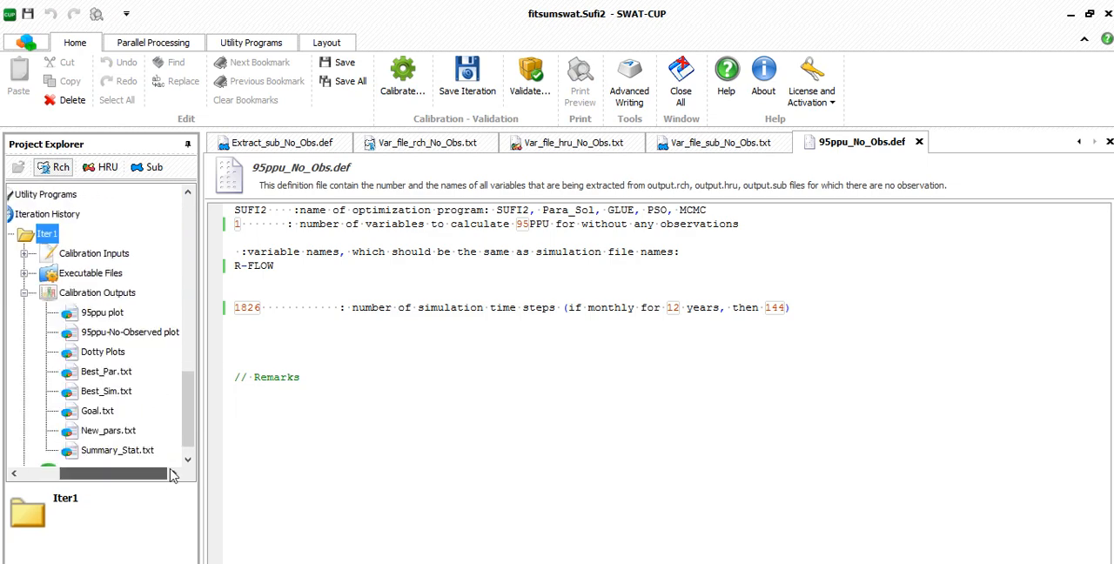
pyautogui.click(119, 450)
pyautogui.doubleClick(117, 450)
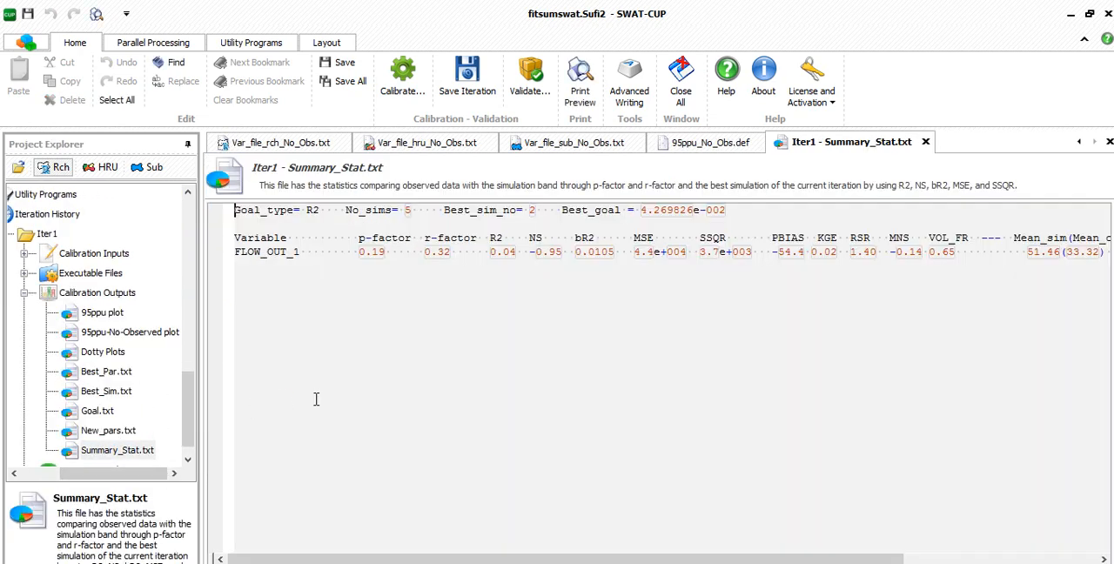
pyautogui.moveTo(497, 238)
pyautogui.mouseDown()
pyautogui.moveTo(512, 251)
pyautogui.moveTo(493, 252)
pyautogui.moveTo(490, 240)
pyautogui.moveTo(485, 252)
pyautogui.mouseUp()
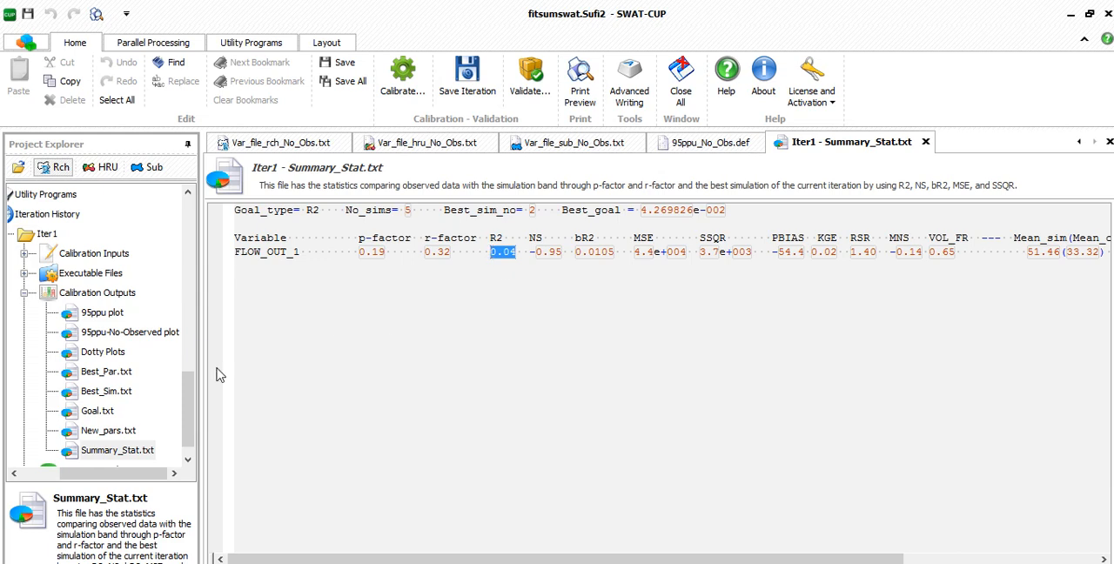
# - View Iter1's 95ppu plot and Dotty Plots
pyautogui.scroll(-1, 151, 388)
pyautogui.click(109, 294)
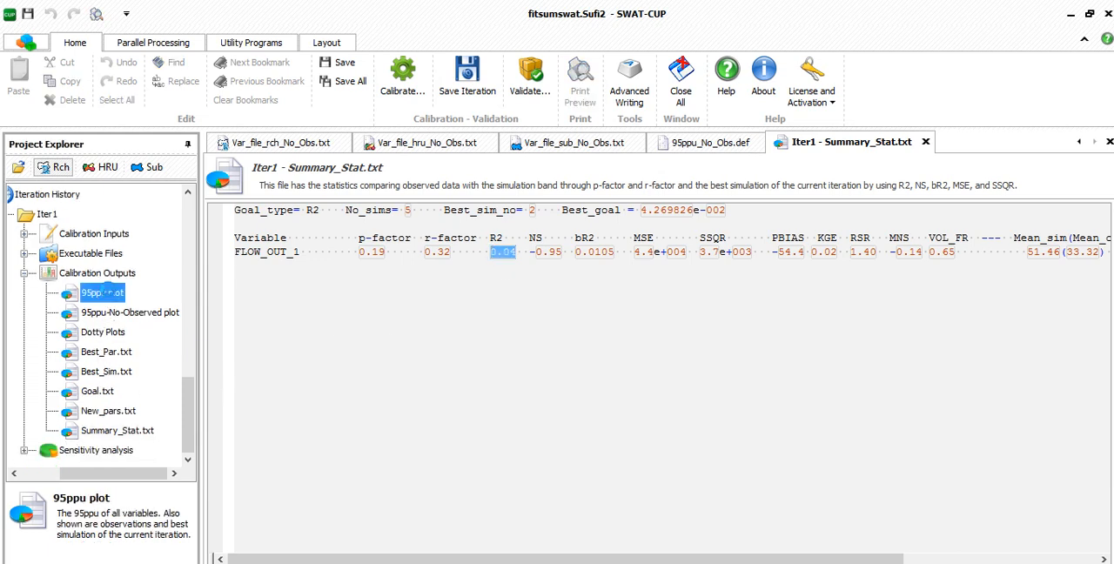
pyautogui.doubleClick(105, 293)
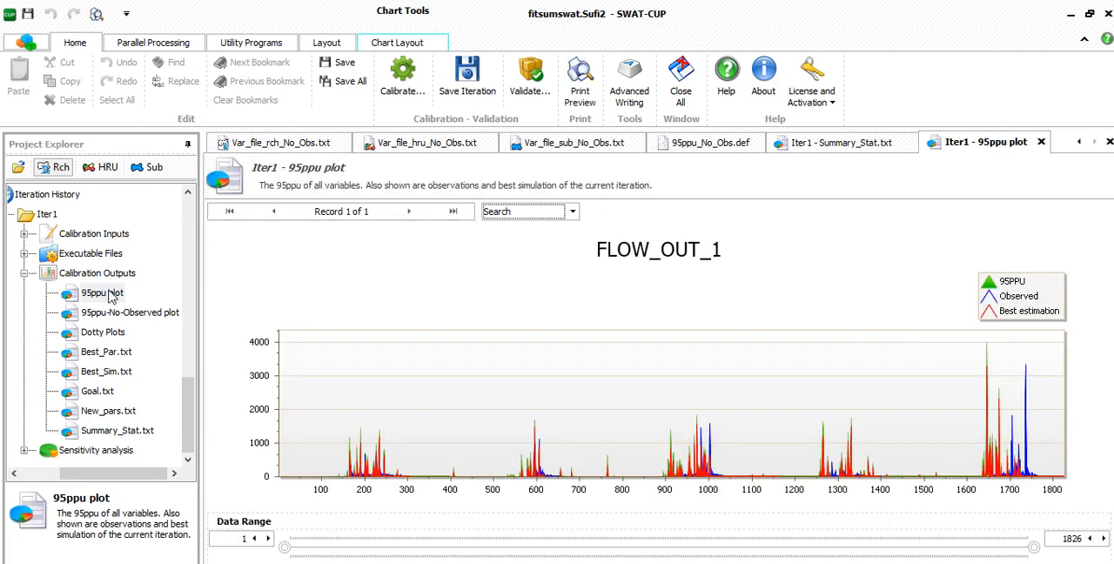
pyautogui.click(118, 343)
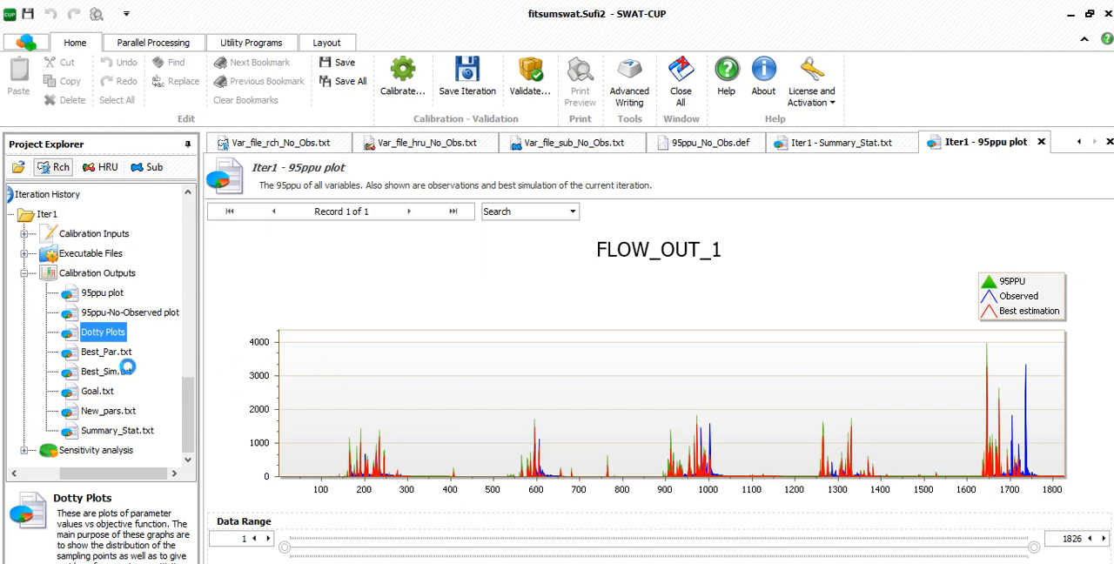
# - Review Iter1's Best_Par.txt, Best_Sim.txt, Goal.txt and New_pars.txt, and recheck the R2 value in Summary_Stat.txt
pyautogui.click(96, 353)
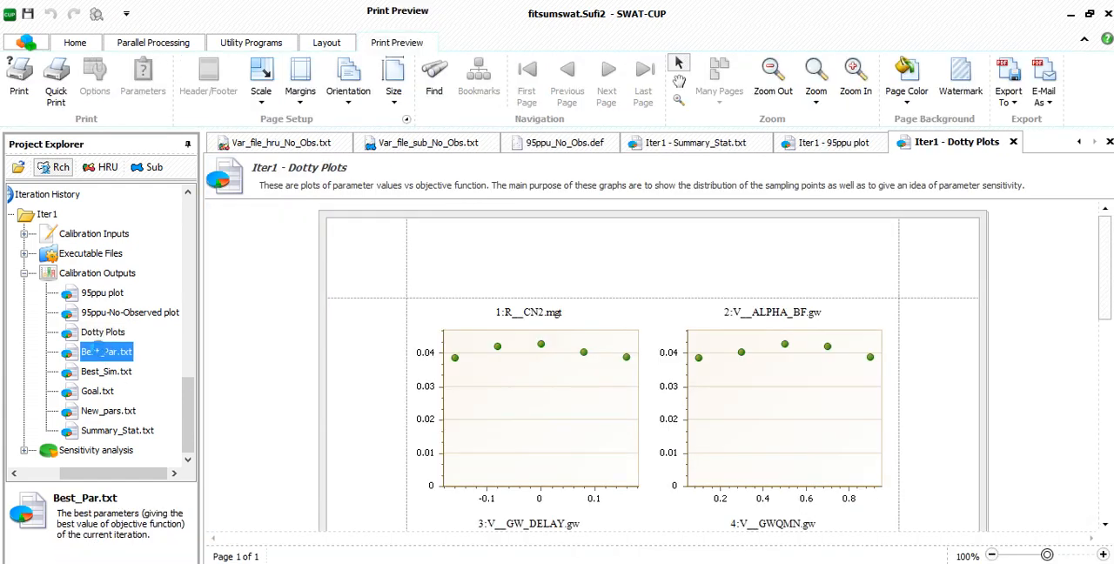
pyautogui.click(115, 371)
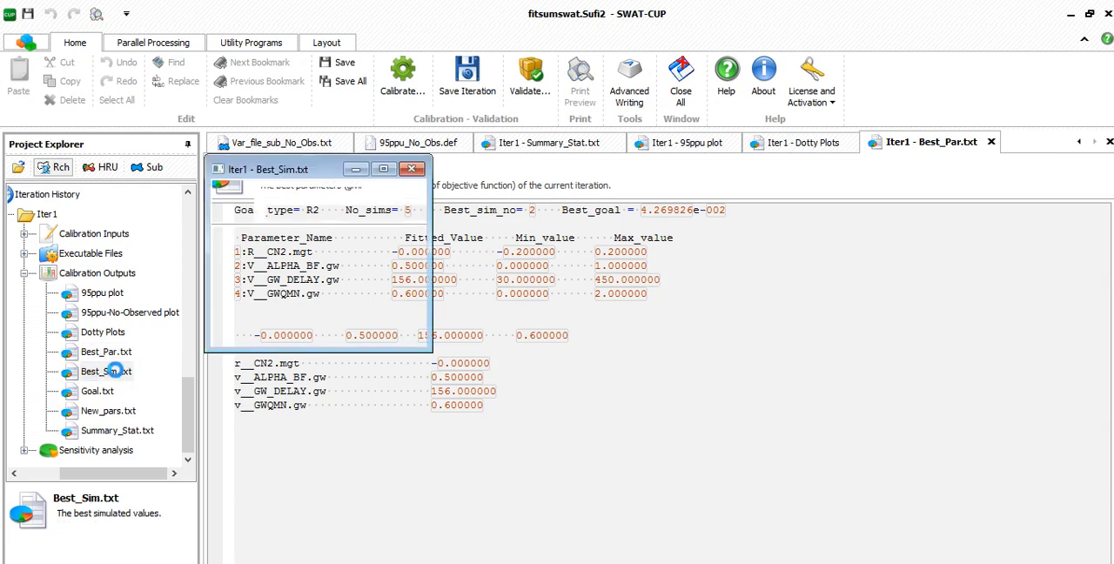
pyautogui.click(112, 397)
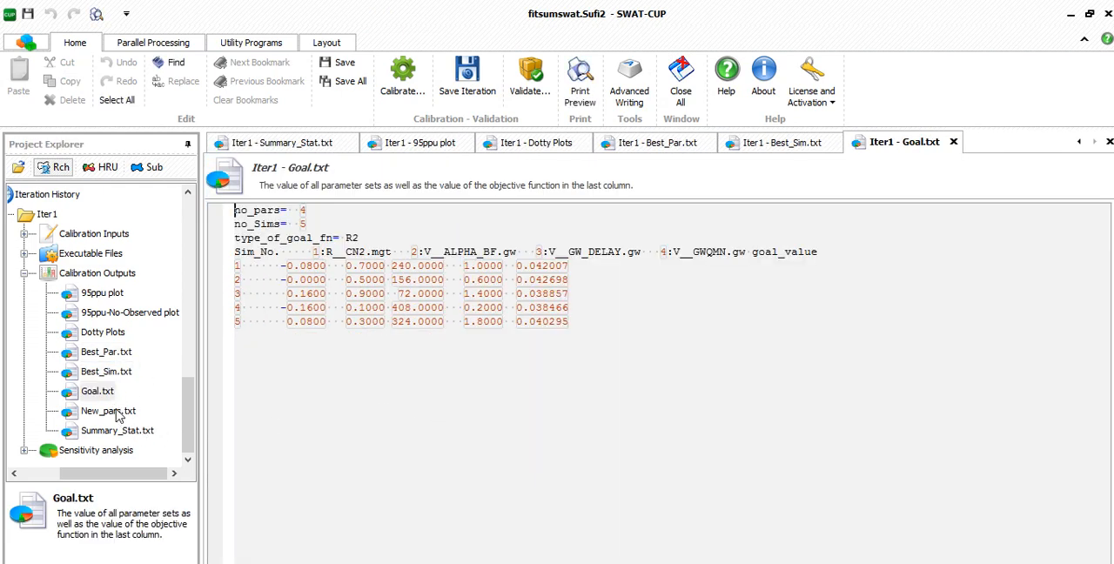
pyautogui.click(116, 413)
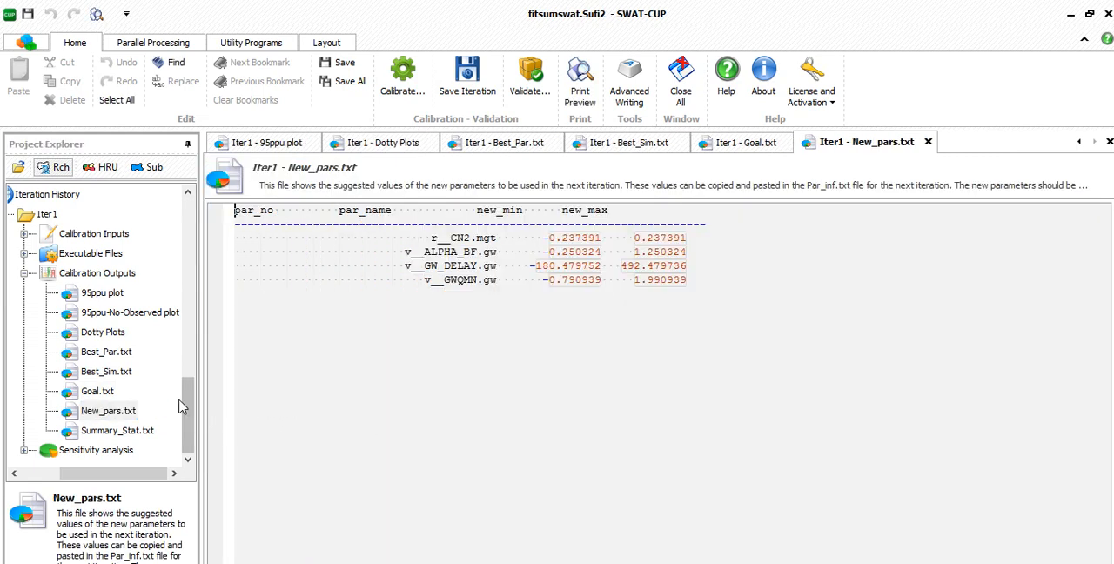
pyautogui.click(116, 432)
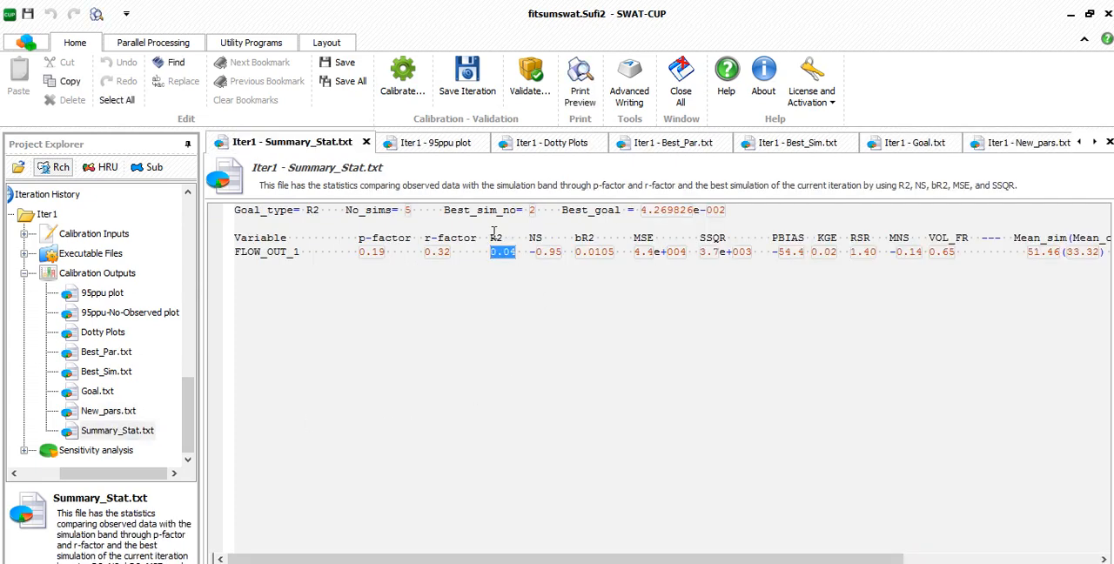
pyautogui.moveTo(505, 239)
pyautogui.mouseDown()
pyautogui.moveTo(489, 240)
pyautogui.moveTo(519, 253)
pyautogui.moveTo(492, 253)
pyautogui.mouseUp()
# - Open Par_inf.txt in the calibration inputs and import the suggested new parameters over the existing ones
pyautogui.scroll(10, 118, 390)
pyautogui.doubleClick(75, 238)
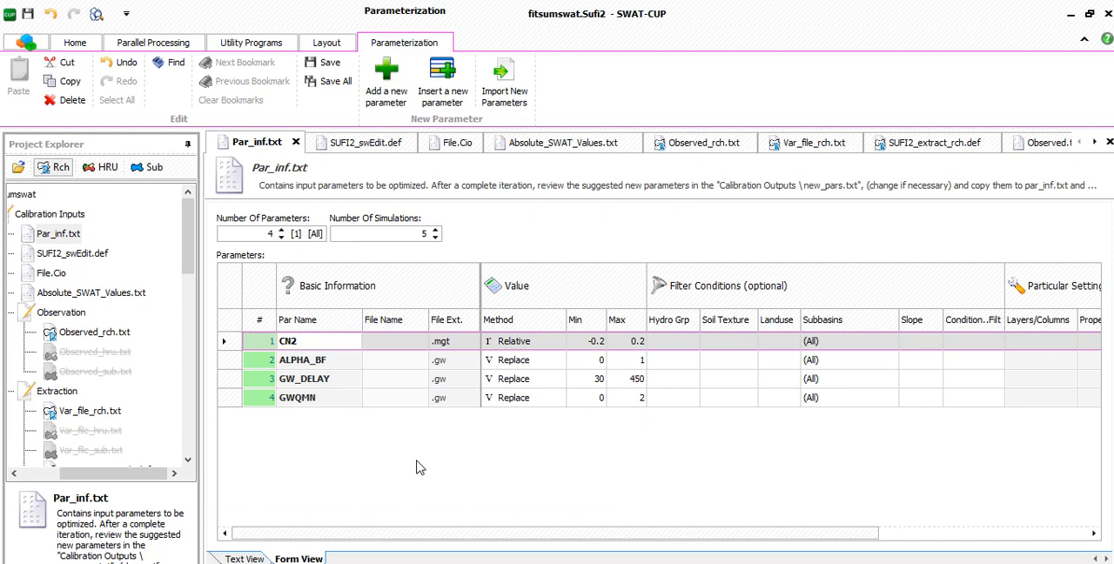
pyautogui.click(517, 94)
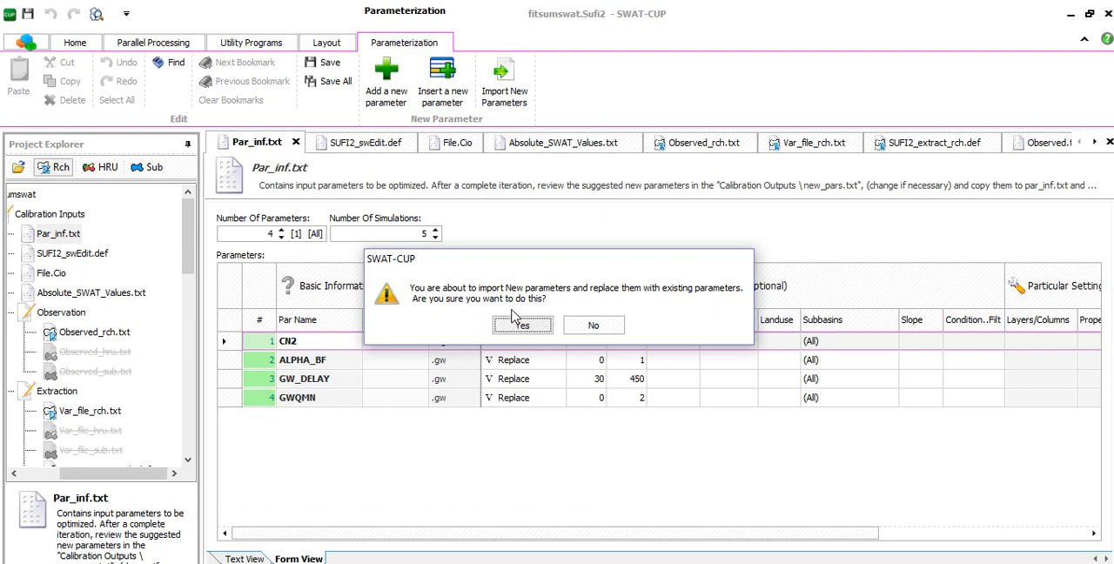
pyautogui.click(528, 326)
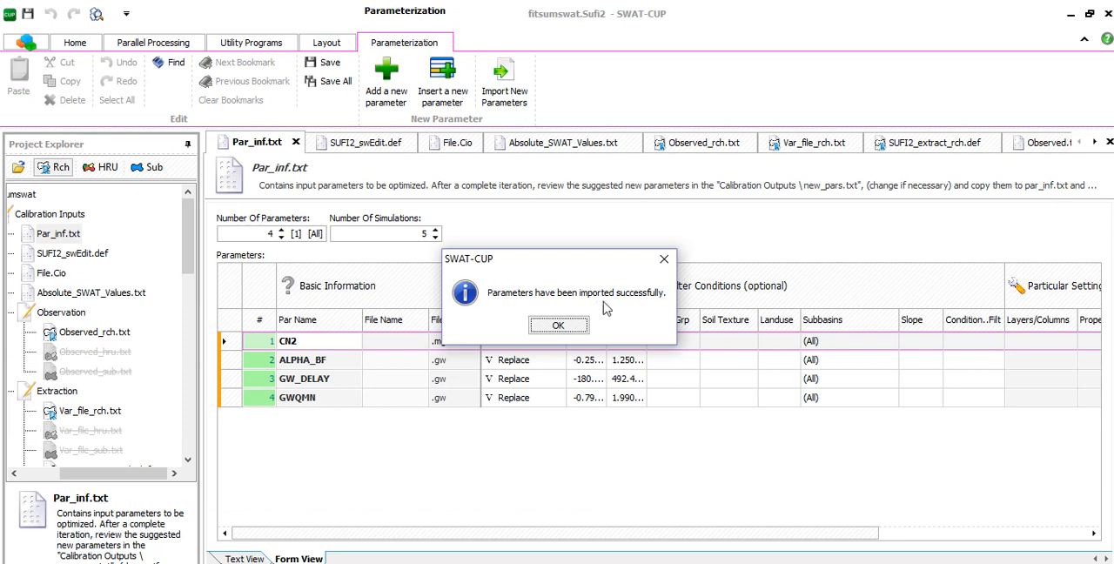
pyautogui.click(562, 325)
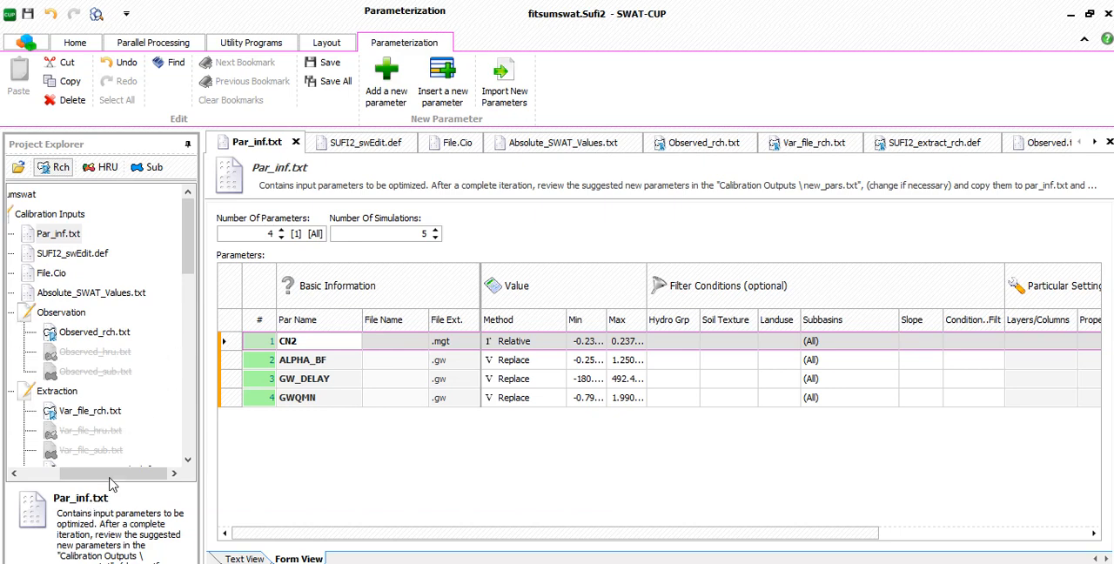
# - Collapse the project's Calibration Inputs and Iter1's Calibration Outputs in the project tree
pyautogui.moveTo(110, 477); pyautogui.dragTo(53, 473)
pyautogui.click(66, 392)
pyautogui.click(65, 314)
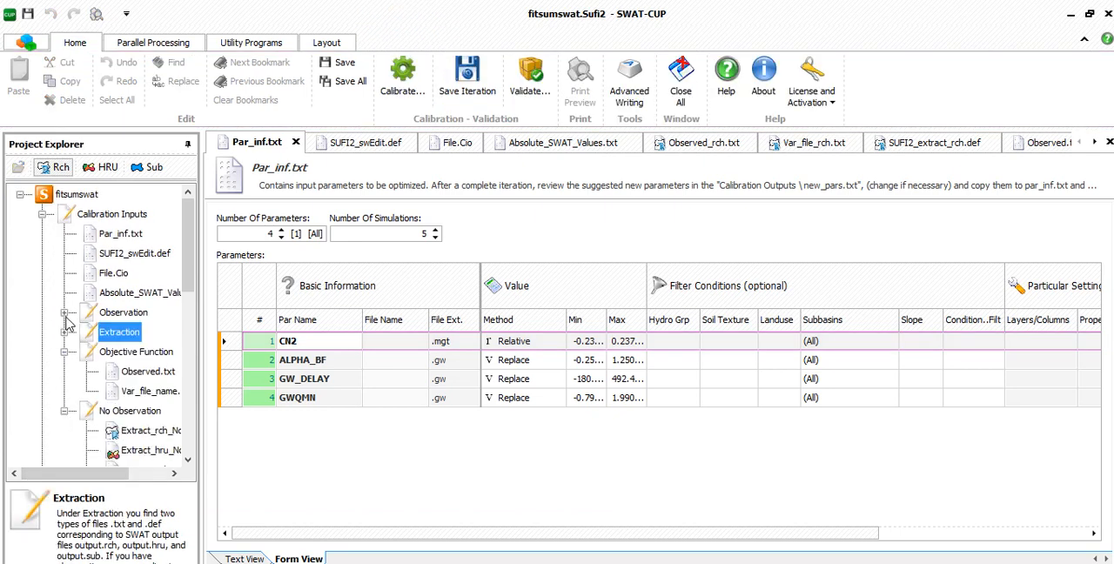
pyautogui.click(42, 214)
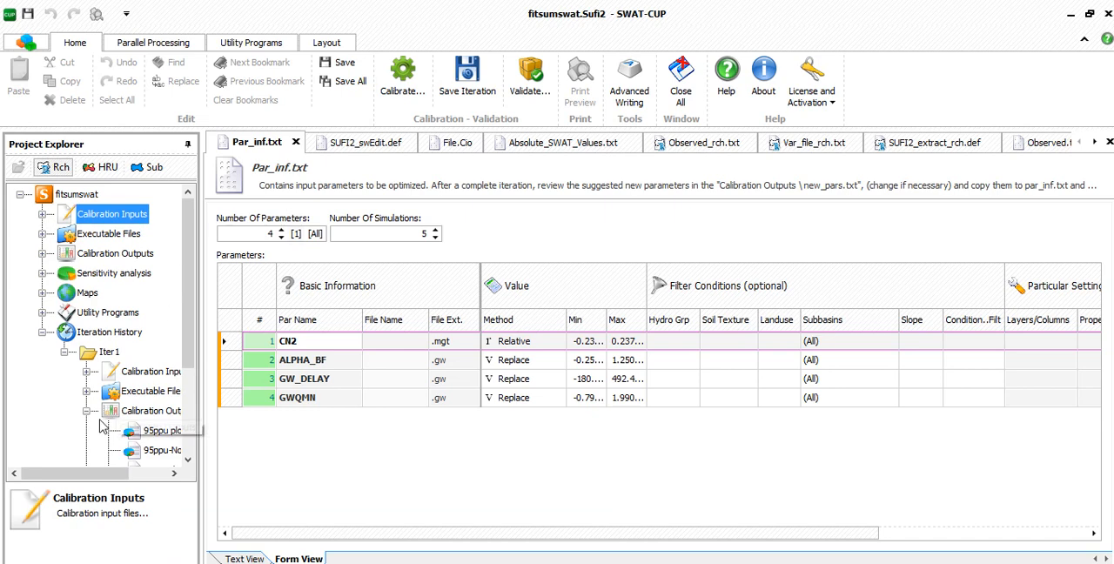
pyautogui.click(87, 411)
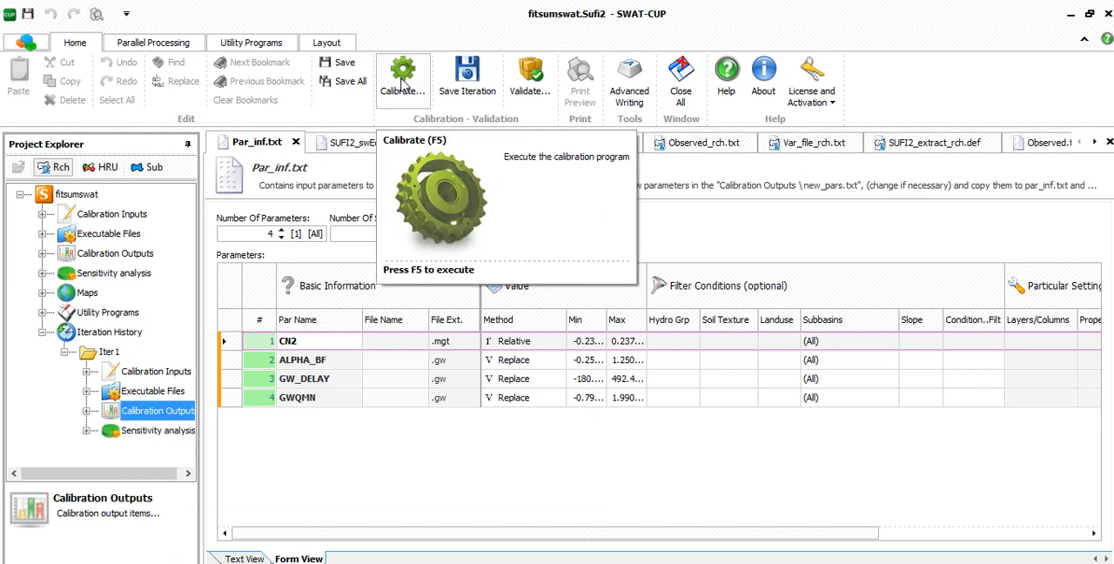
# - Execute all calibration items, running SUFI2_pre.bat and SUFI2_run.bat and closing each finished window
pyautogui.click(402, 83)
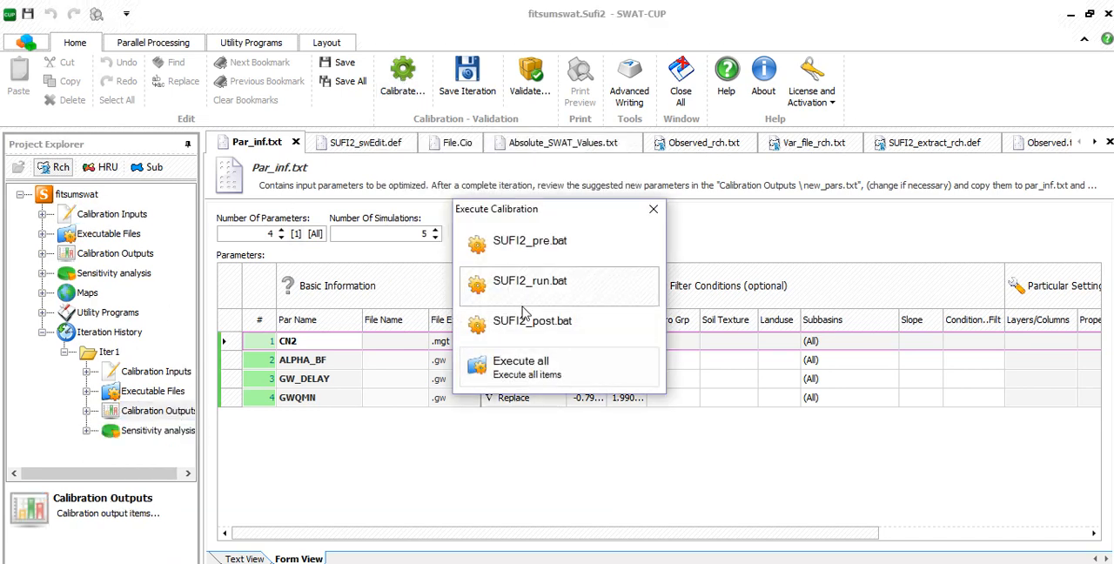
pyautogui.click(521, 367)
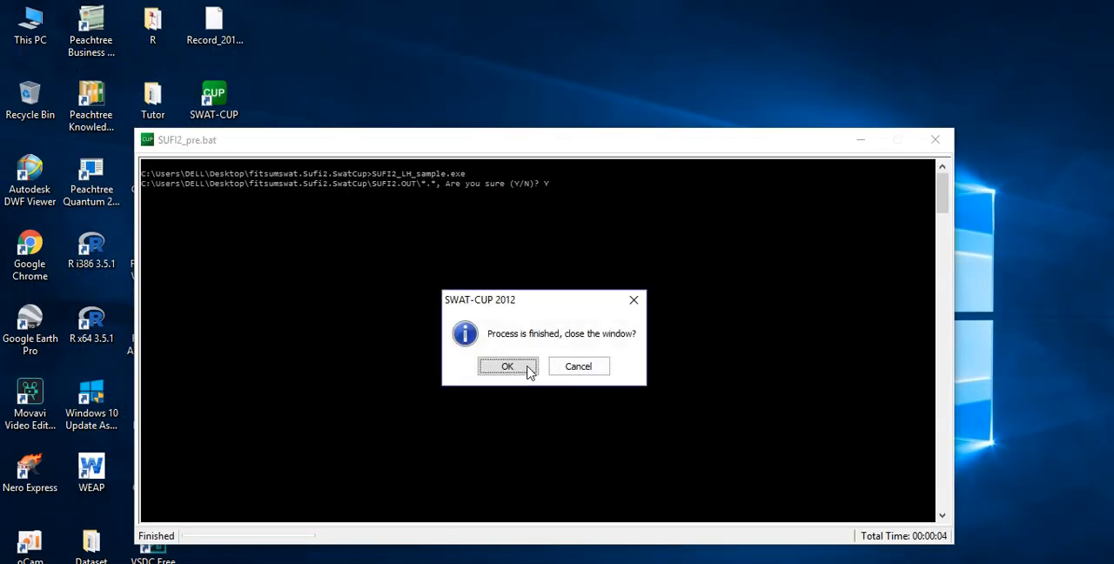
pyautogui.click(503, 365)
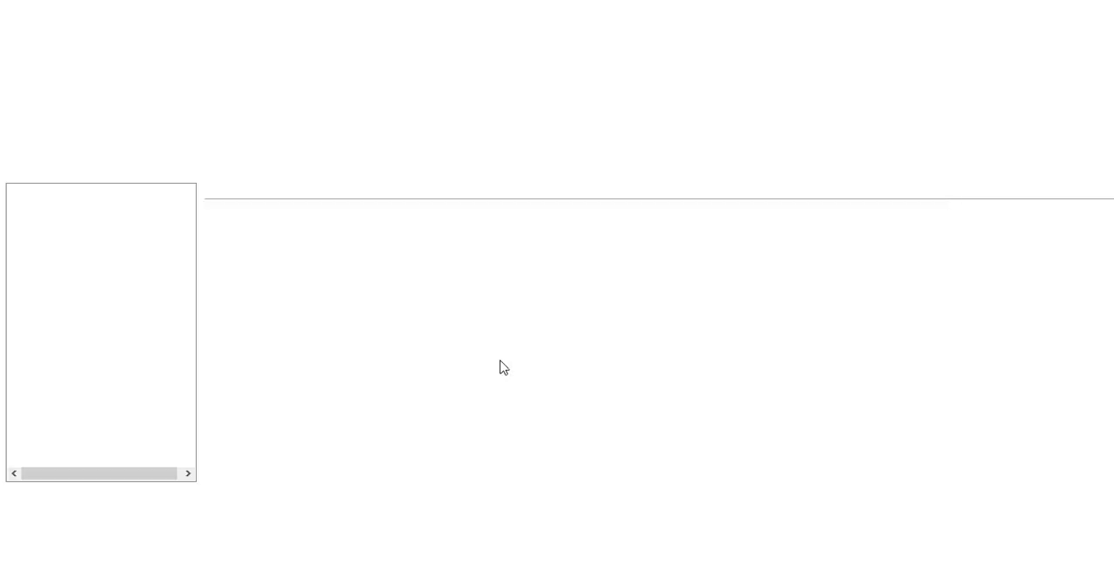
pyautogui.click(525, 328)
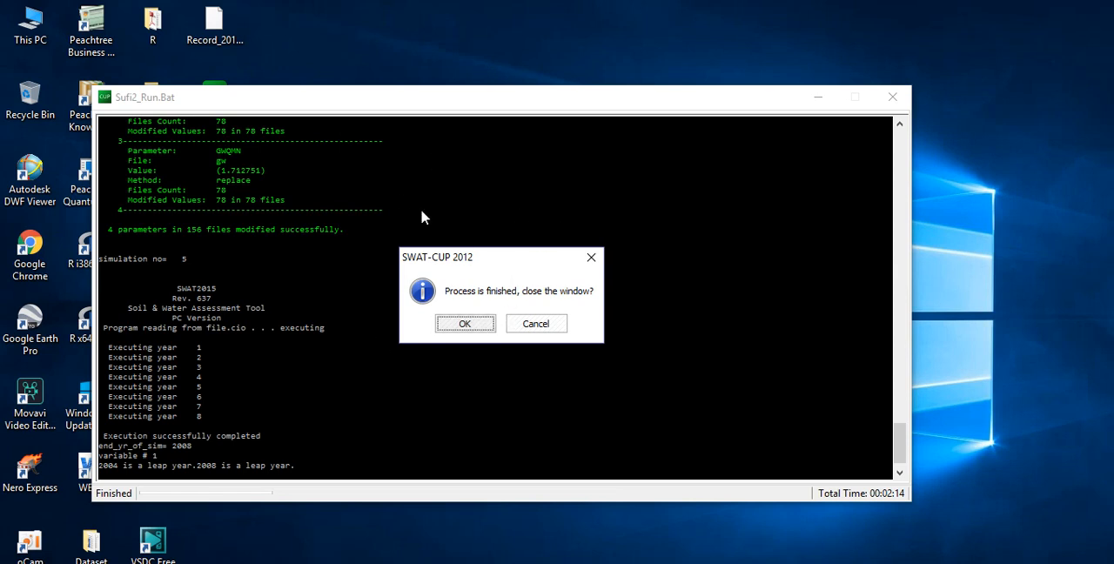
pyautogui.click(476, 324)
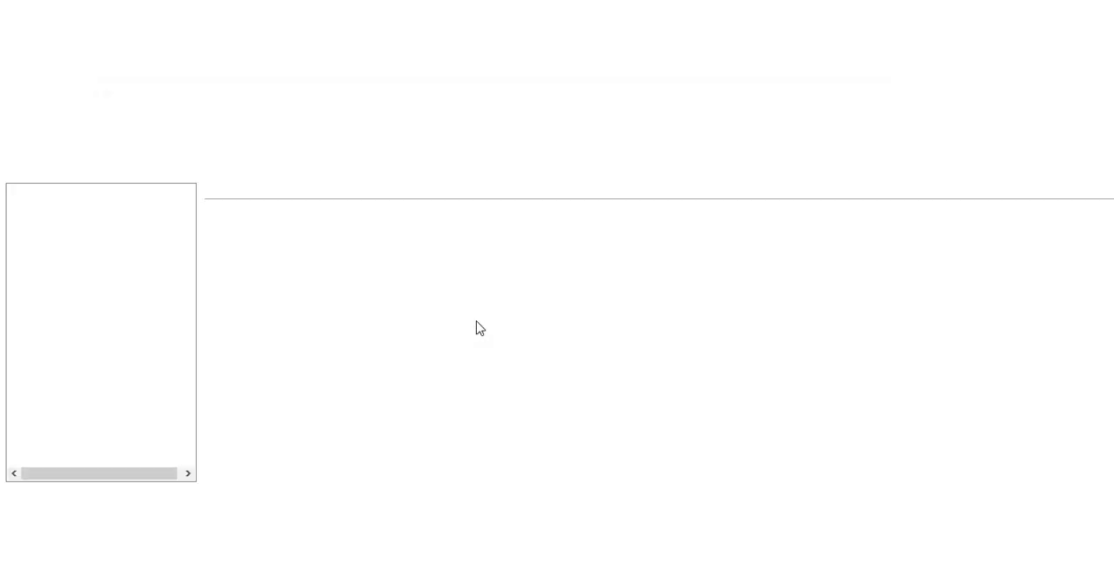
# - Continue with SUFI2_post.bat, close its finished window, and save the iteration as Iter2
pyautogui.click(518, 326)
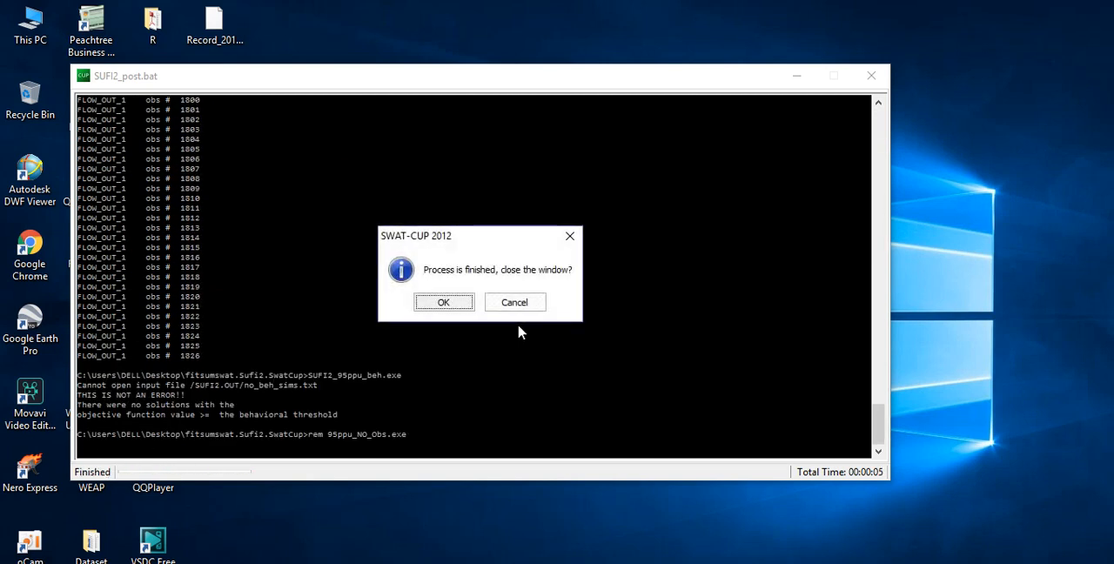
pyautogui.click(458, 301)
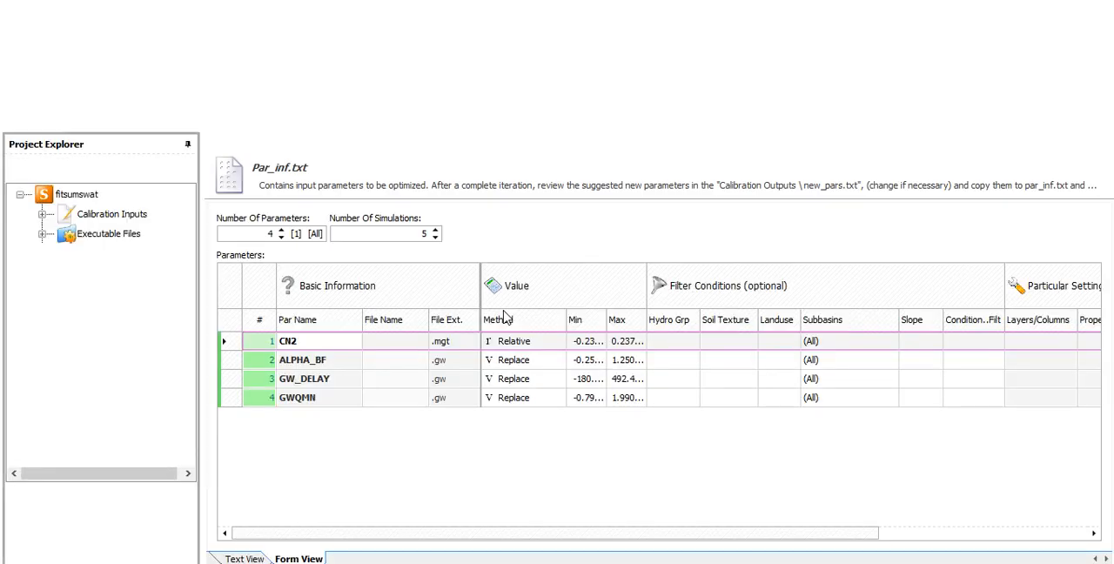
pyautogui.click(522, 327)
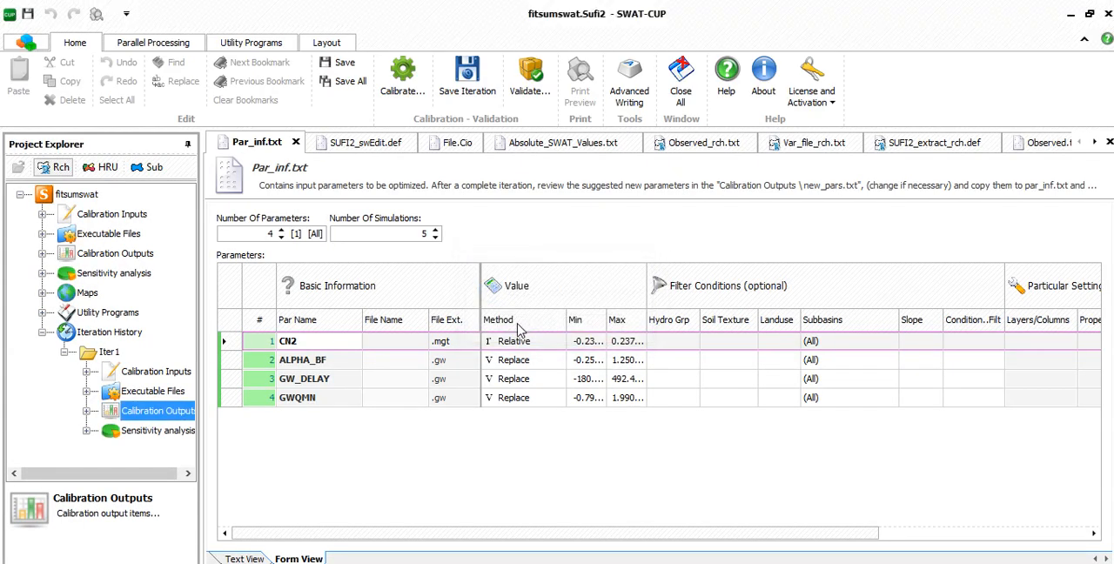
pyautogui.click(577, 345)
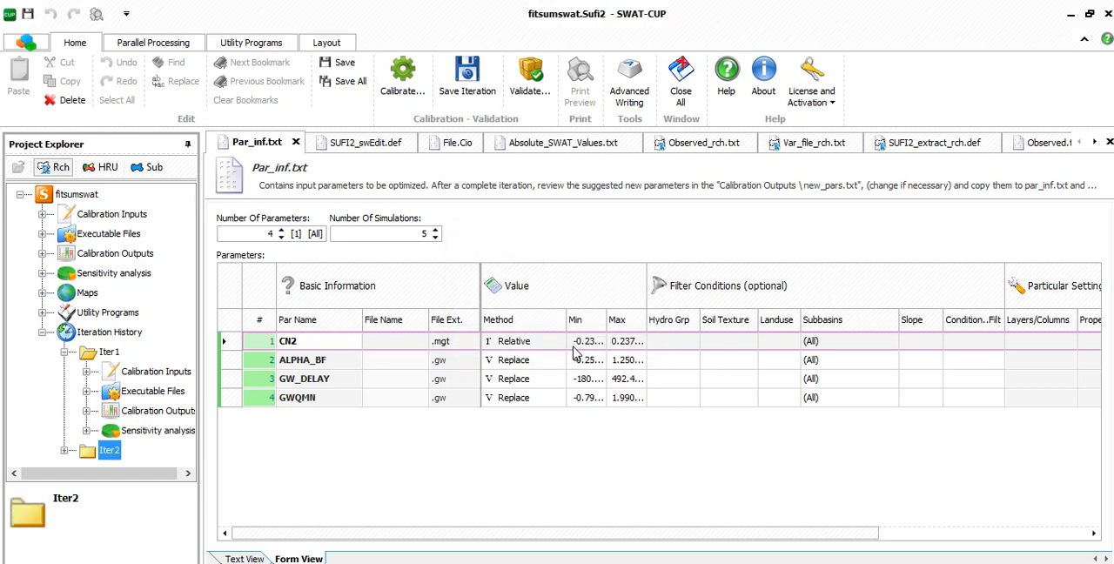
# - Open Summary_Stat.txt from Iter2's calibration outputs and examine the R2 value for FLOW_OUT_1
pyautogui.click(58, 450)
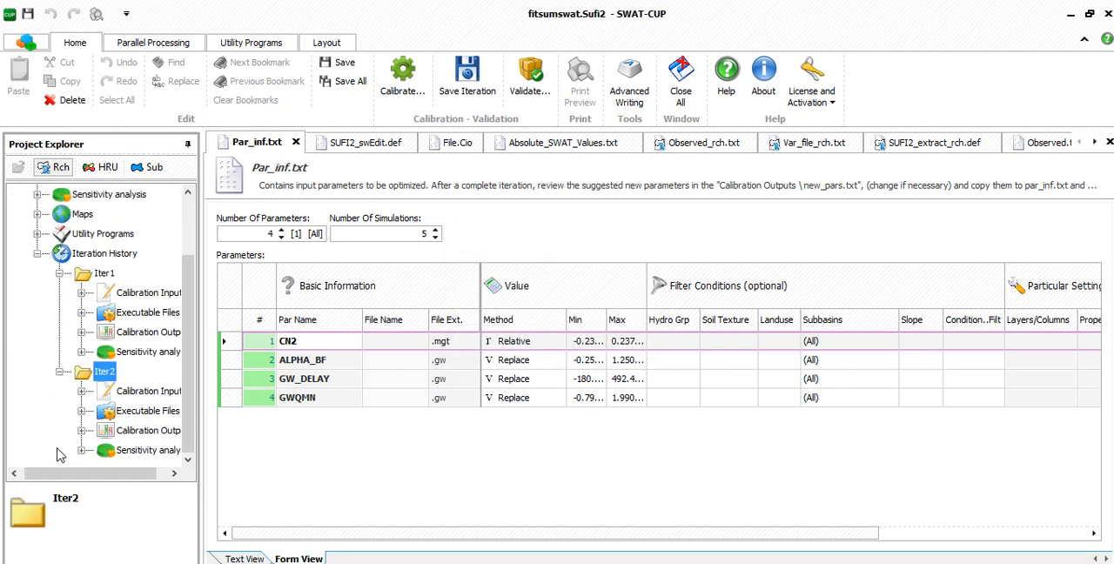
pyautogui.doubleClick(139, 450)
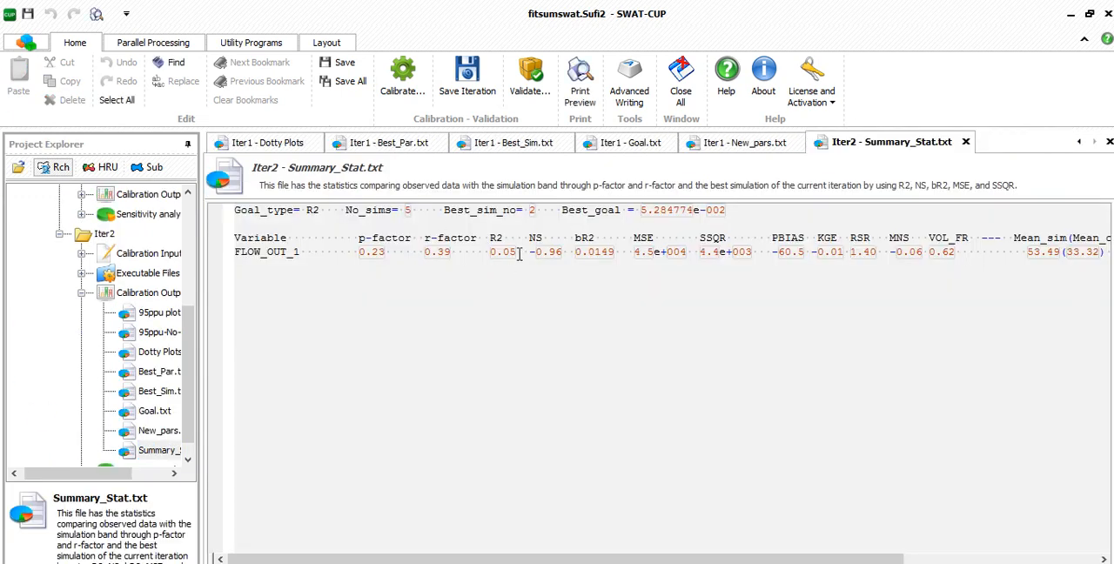
pyautogui.moveTo(520, 254); pyautogui.dragTo(491, 255)
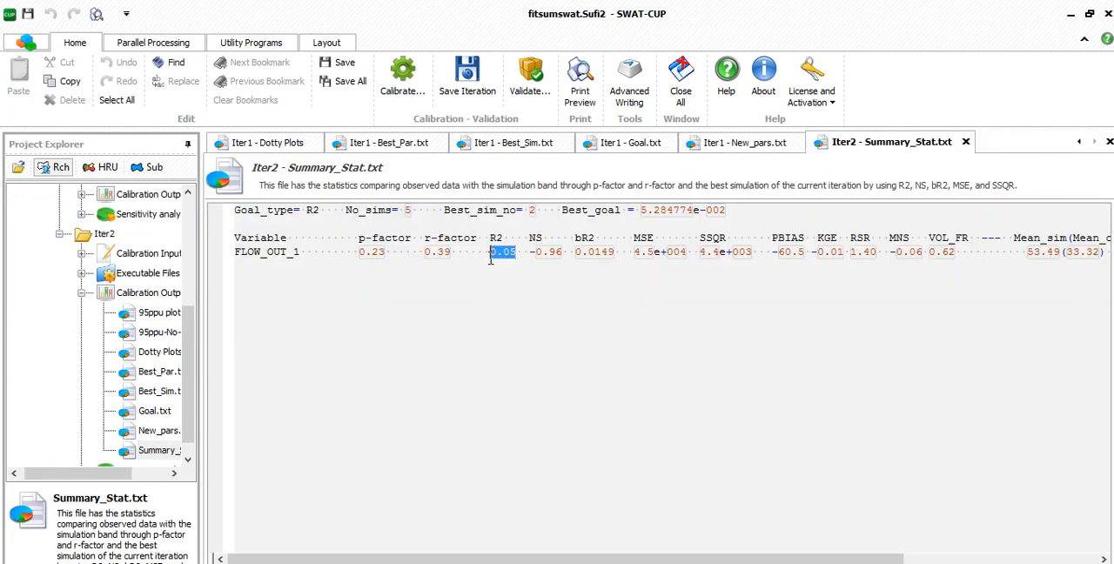
pyautogui.click(542, 293)
pyautogui.moveTo(520, 254); pyautogui.dragTo(484, 254)
pyautogui.click(523, 273)
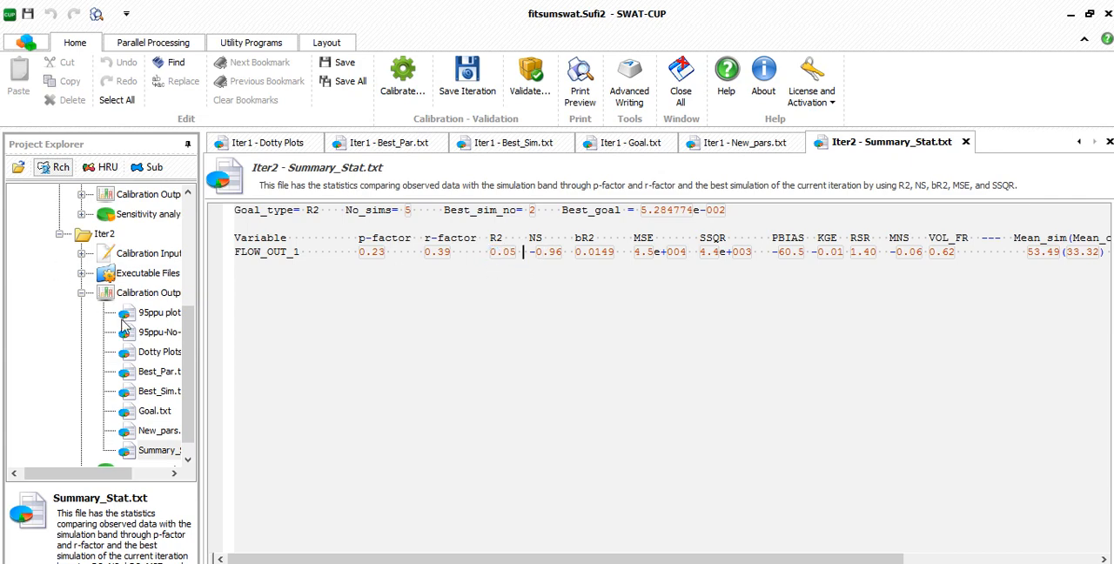
# - Expand the project's Calibration Inputs and reopen Par_inf.txt
pyautogui.scroll(4, 131, 324)
pyautogui.click(38, 218)
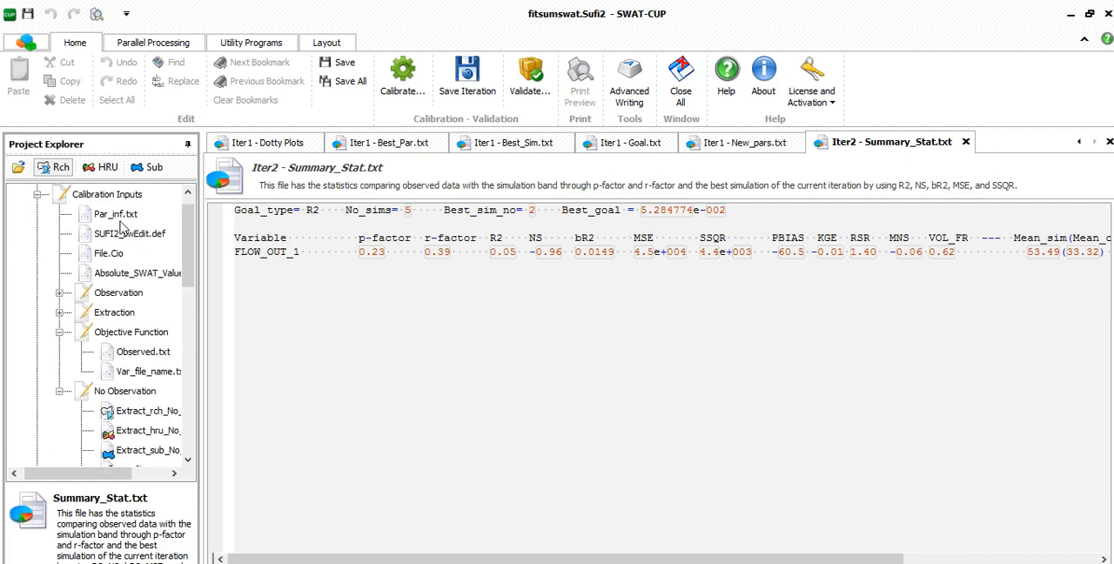
pyautogui.doubleClick(116, 214)
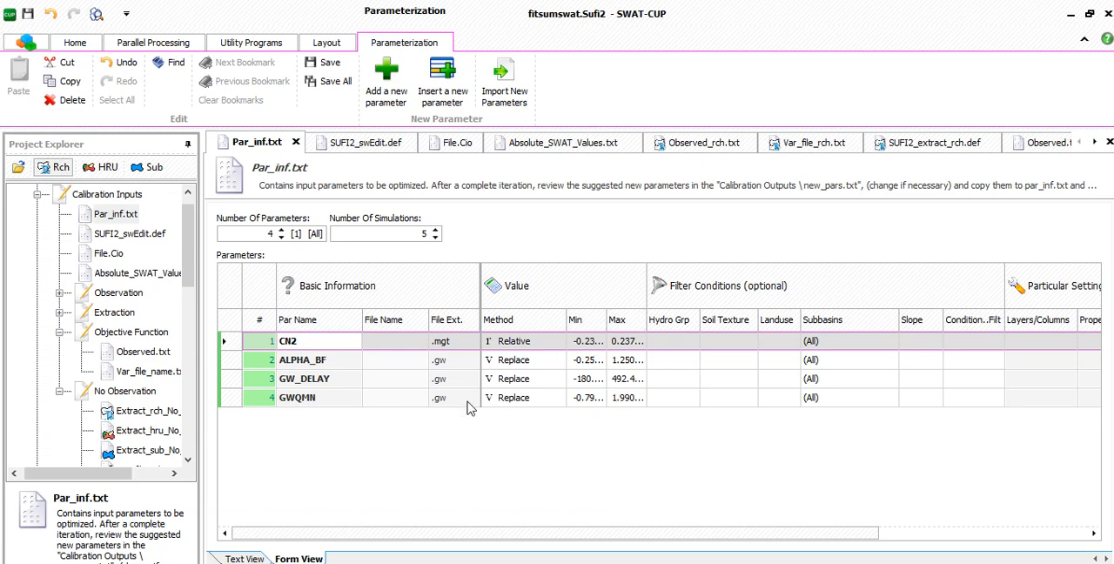
# - Locate Iter2's calibration output files in the project tree
pyautogui.scroll(-5, 135, 389)
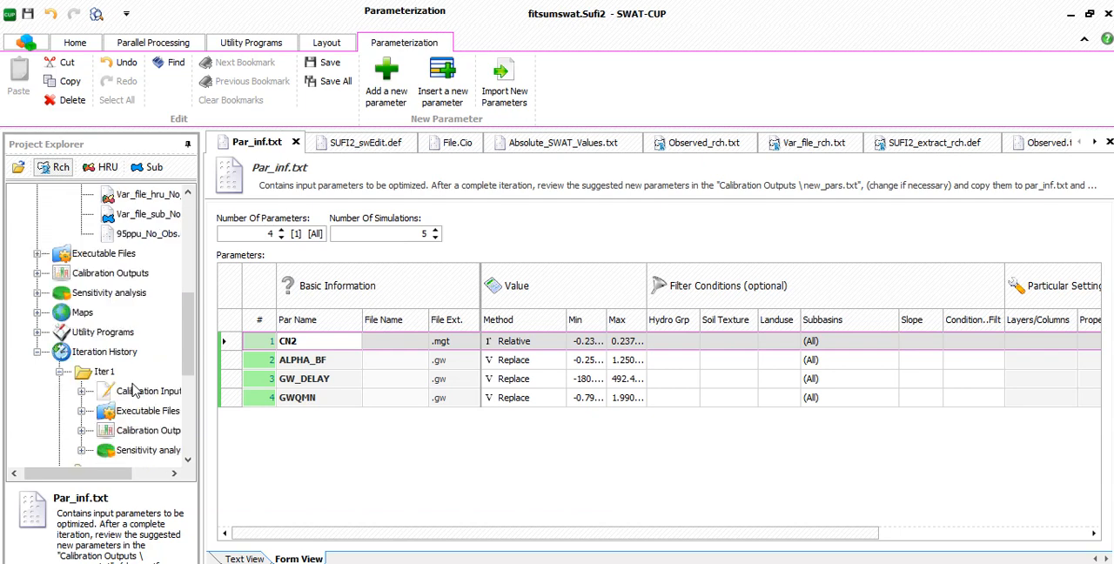
pyautogui.scroll(-5, 132, 384)
pyautogui.moveTo(125, 475); pyautogui.dragTo(161, 476)
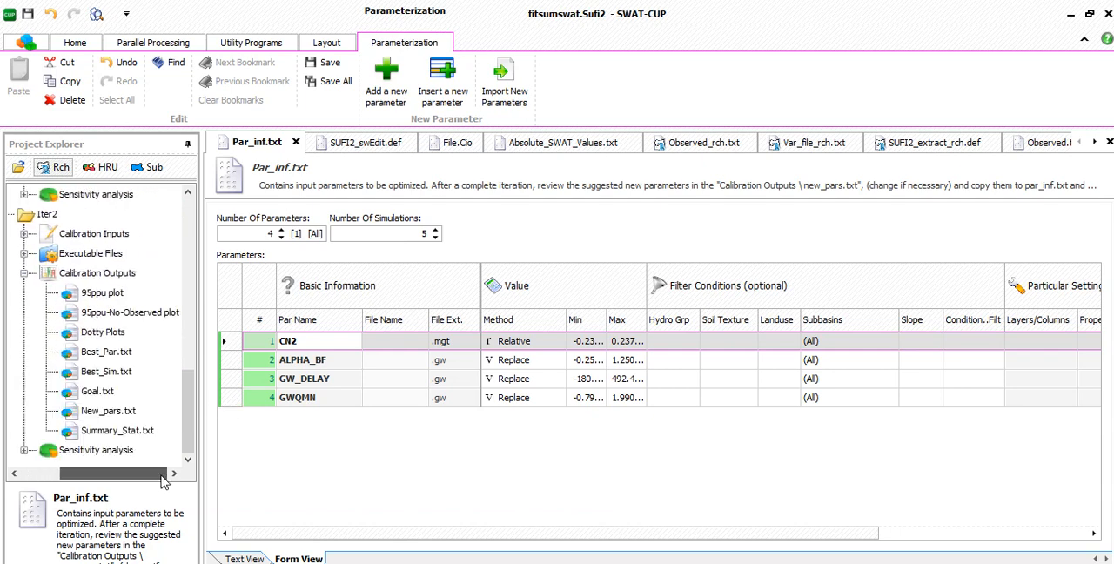